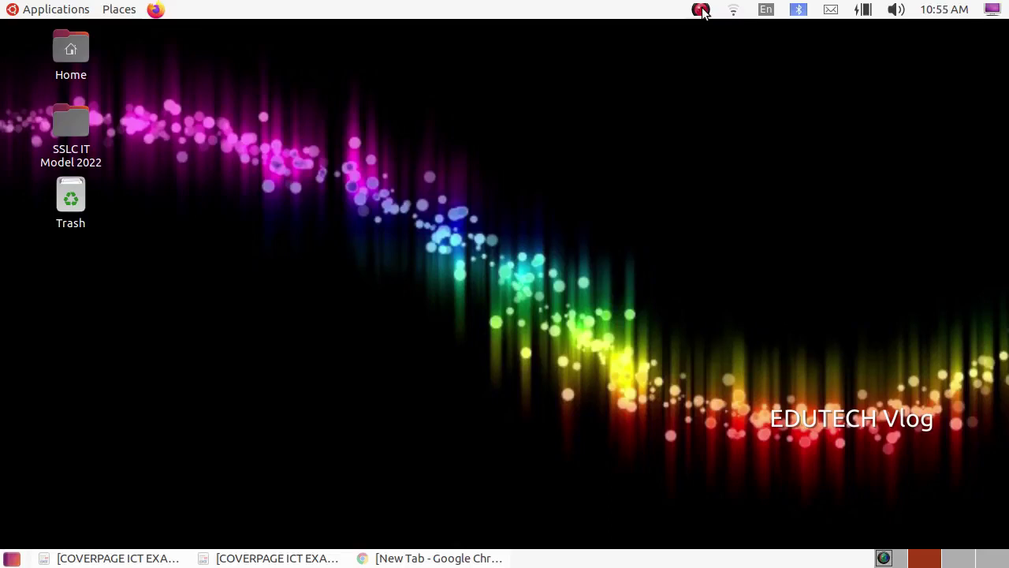
# Review the Activity 2.1 instructions in the English and Malayalam question PDFs, marking the Exam_documents folder name in the Malayalam one.
pyautogui.click(157, 558)
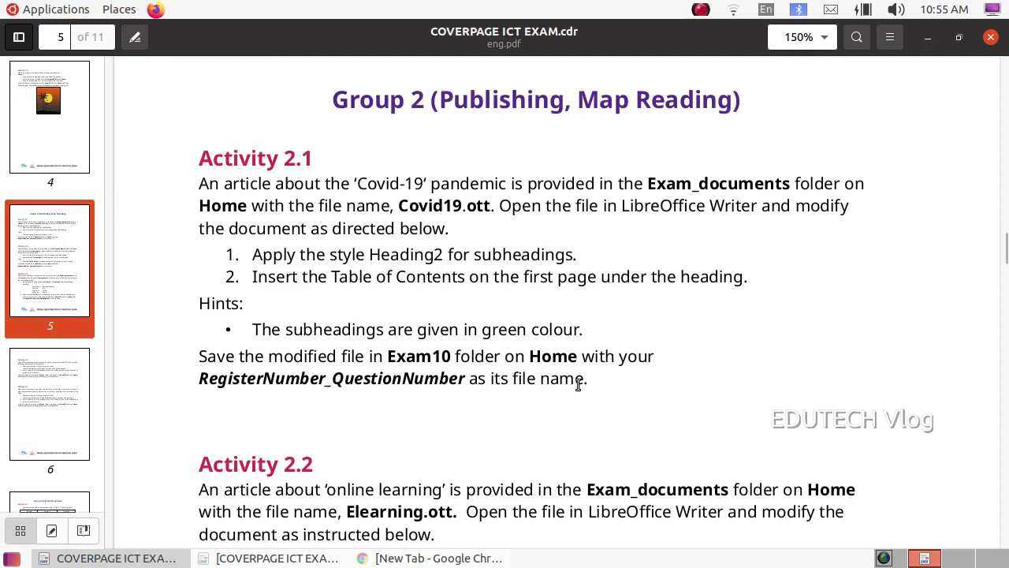
pyautogui.click(268, 557)
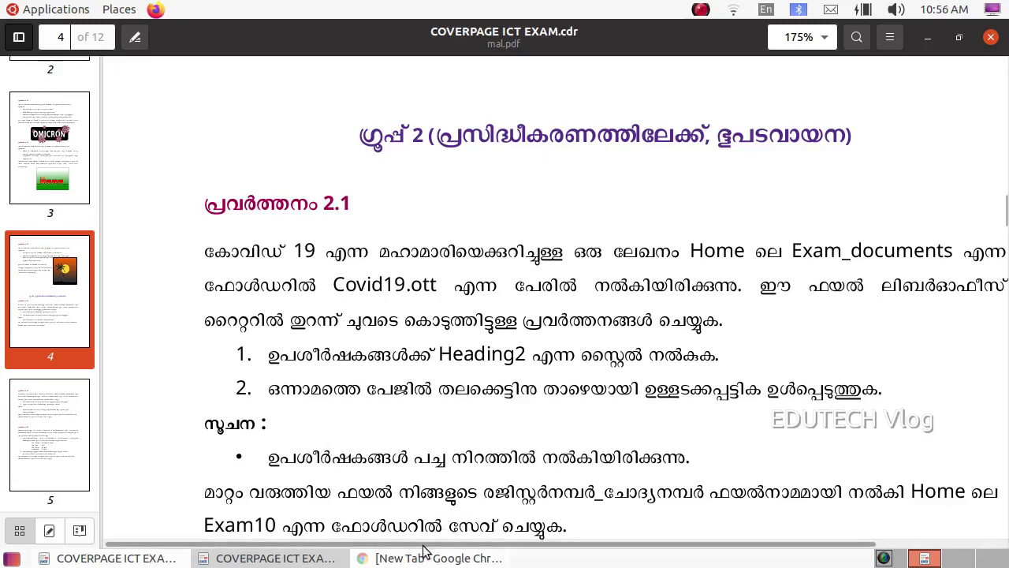
pyautogui.hscroll(2, 429, 549)
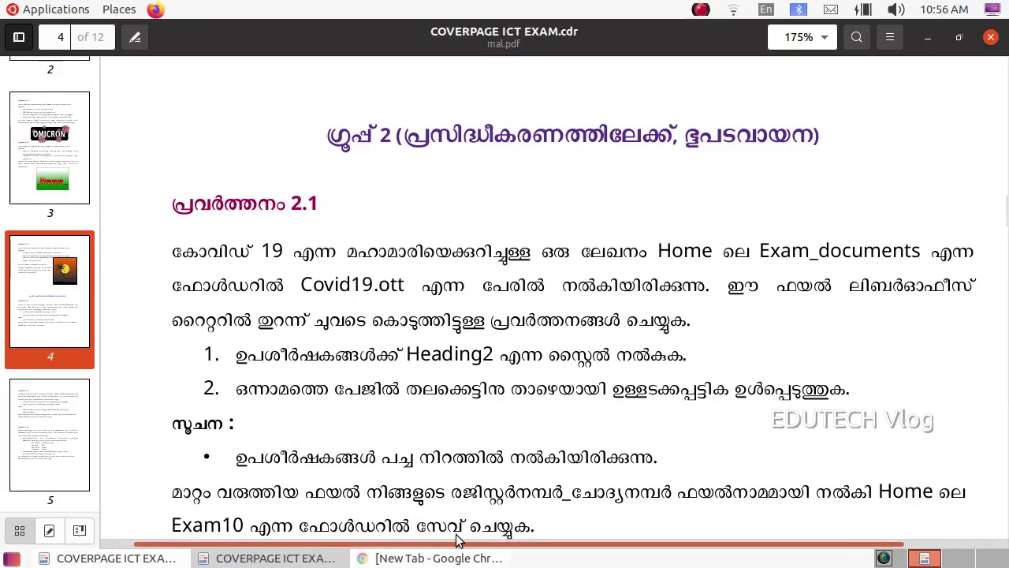
pyautogui.scroll(-2, 467, 502)
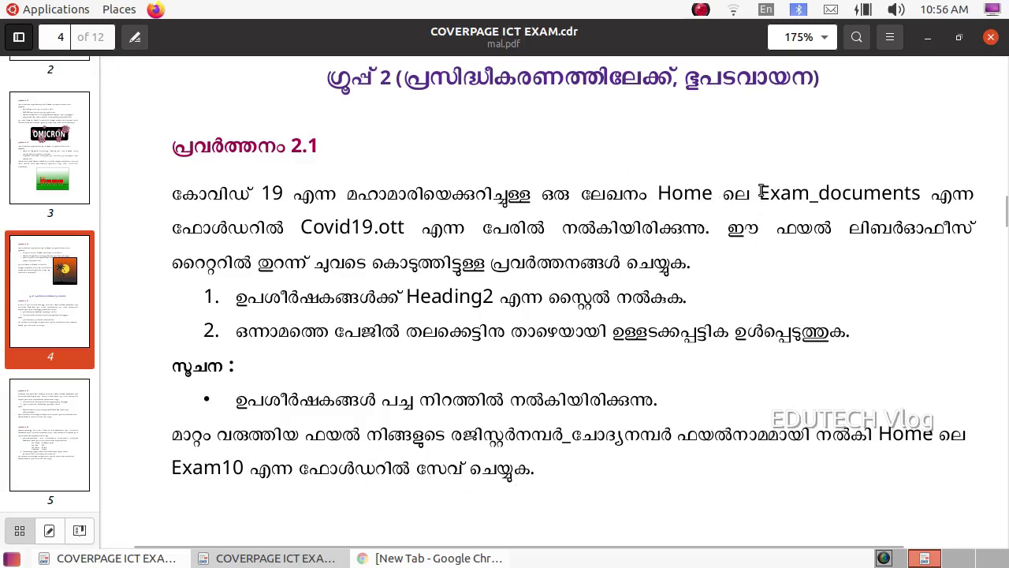
pyautogui.moveTo(760, 192); pyautogui.dragTo(936, 203)
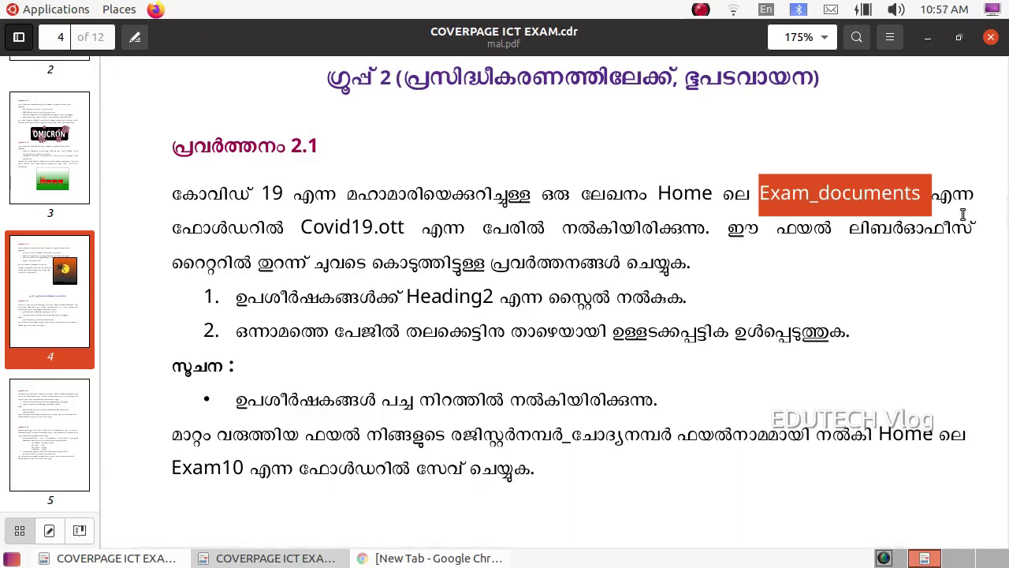
pyautogui.click(927, 37)
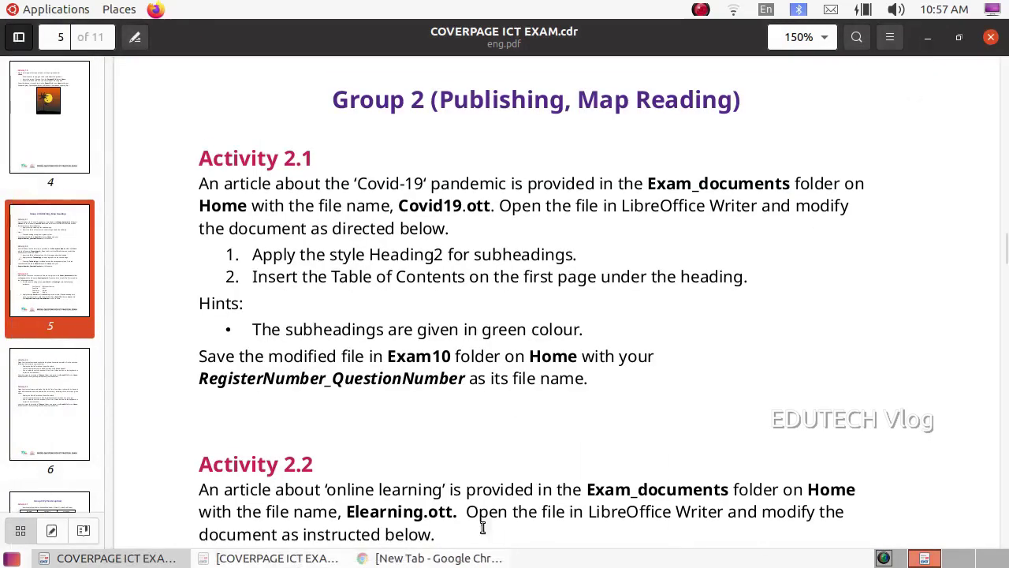
# Switch to Google Chrome, search Google for "kite kerala" and open the KITE website.
pyautogui.click(382, 558)
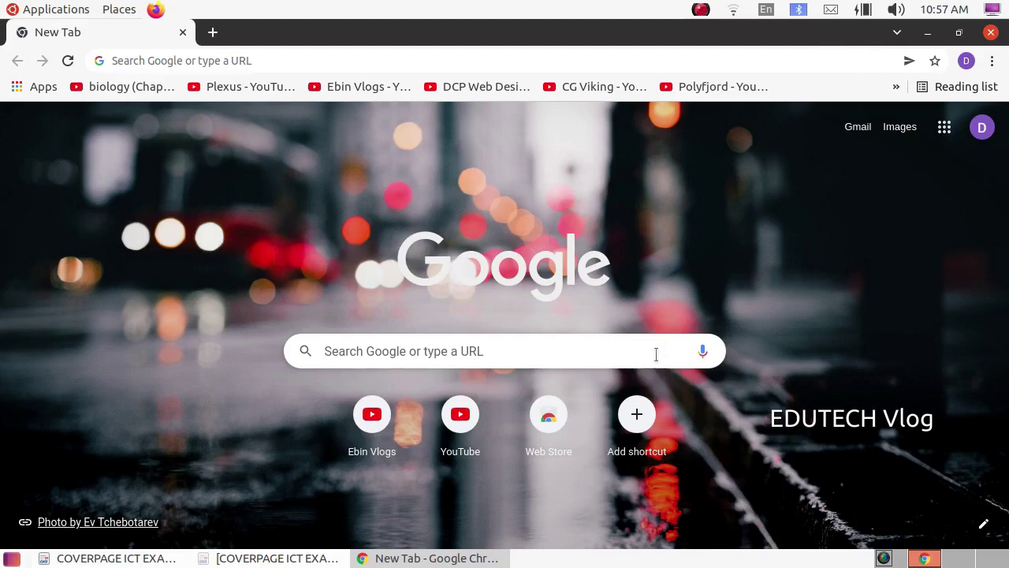
pyautogui.click(596, 355)
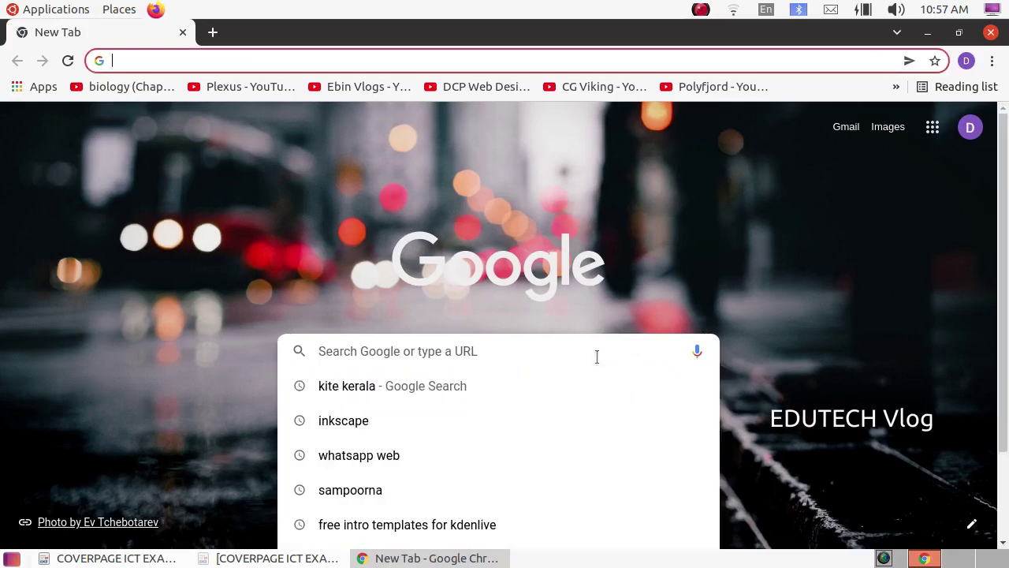
pyautogui.click(434, 386)
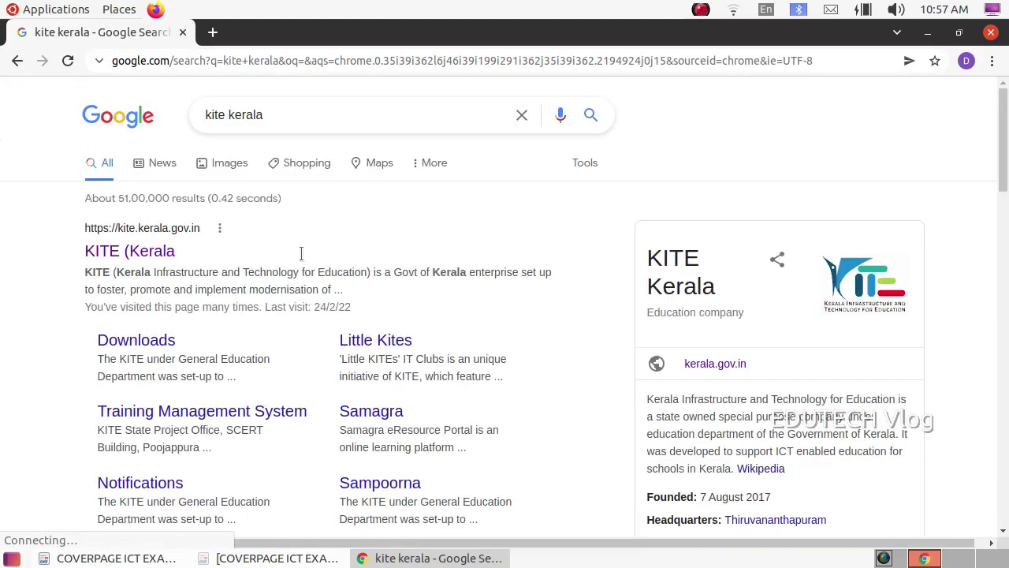
pyautogui.click(128, 250)
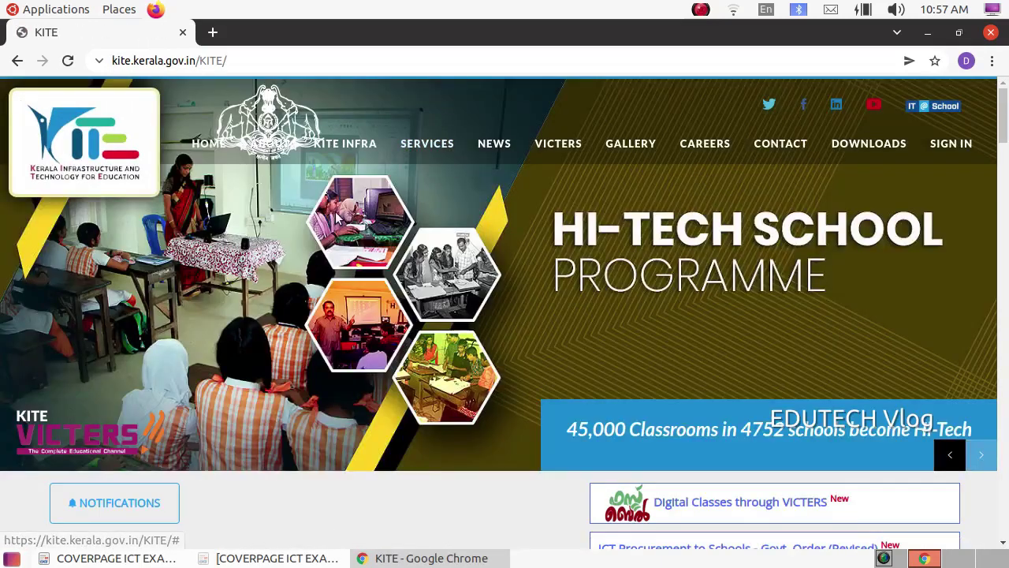
# Open the Malayalam SSLC 2022 March ICT Model Questions and save the PDF as mal (1).pdf in the Pictures folder.
pyautogui.scroll(-2, 208, 298)
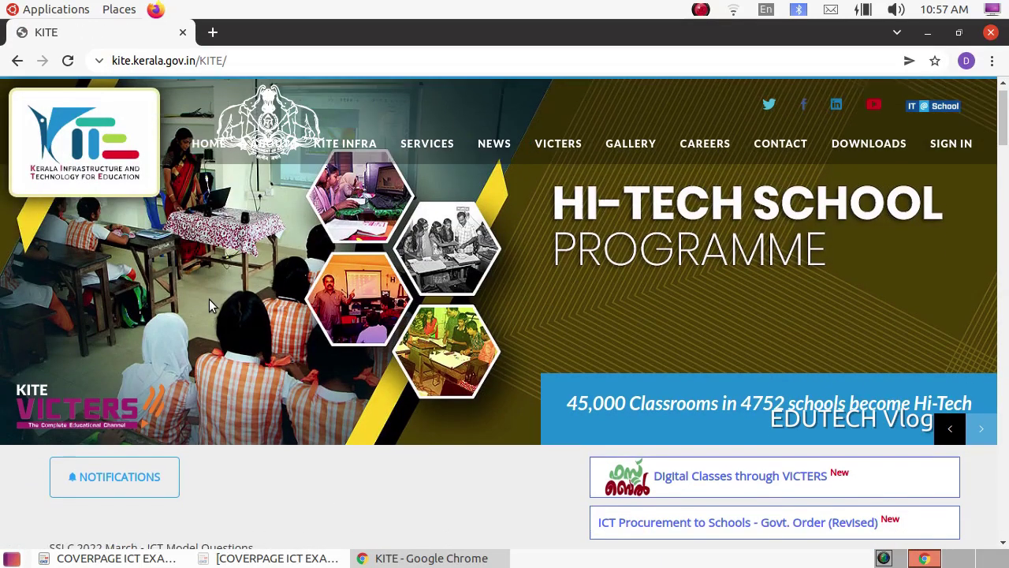
pyautogui.scroll(-1, 209, 299)
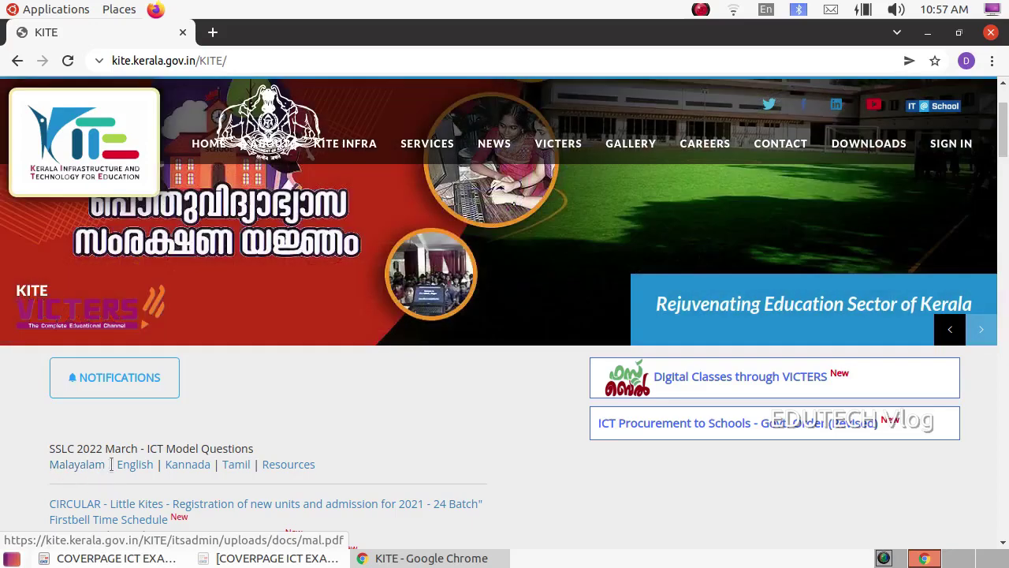
pyautogui.click(74, 467)
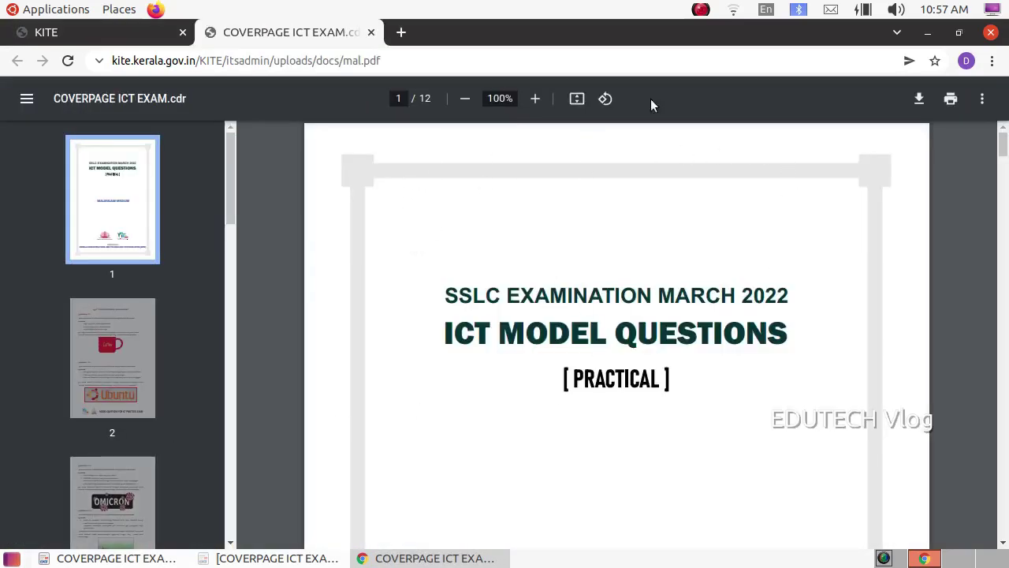
pyautogui.click(920, 100)
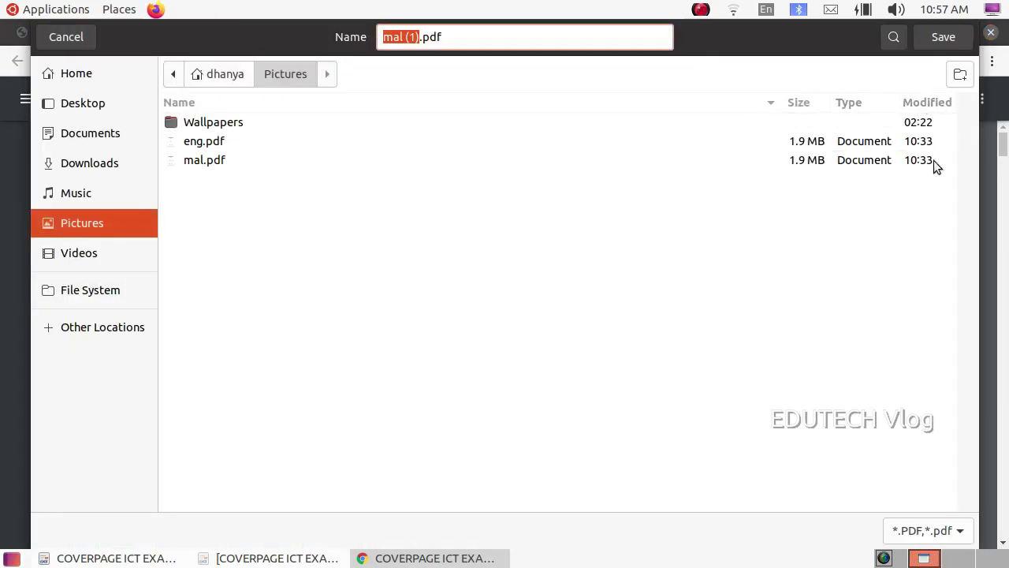
pyautogui.click(939, 40)
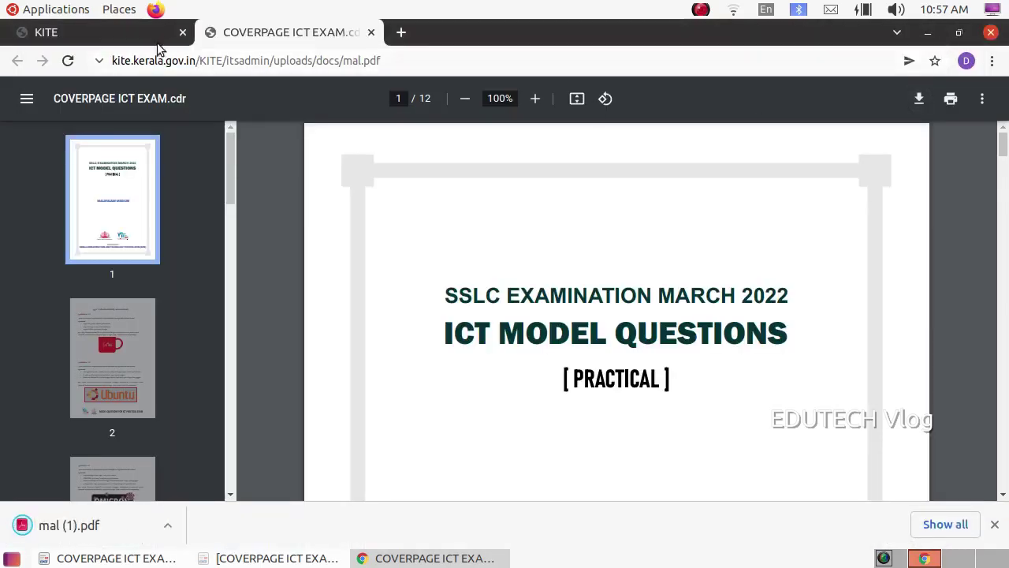
# Download the Resources archive for the ICT Model Questions from the KITE page and open the downloaded zip.
pyautogui.click(120, 32)
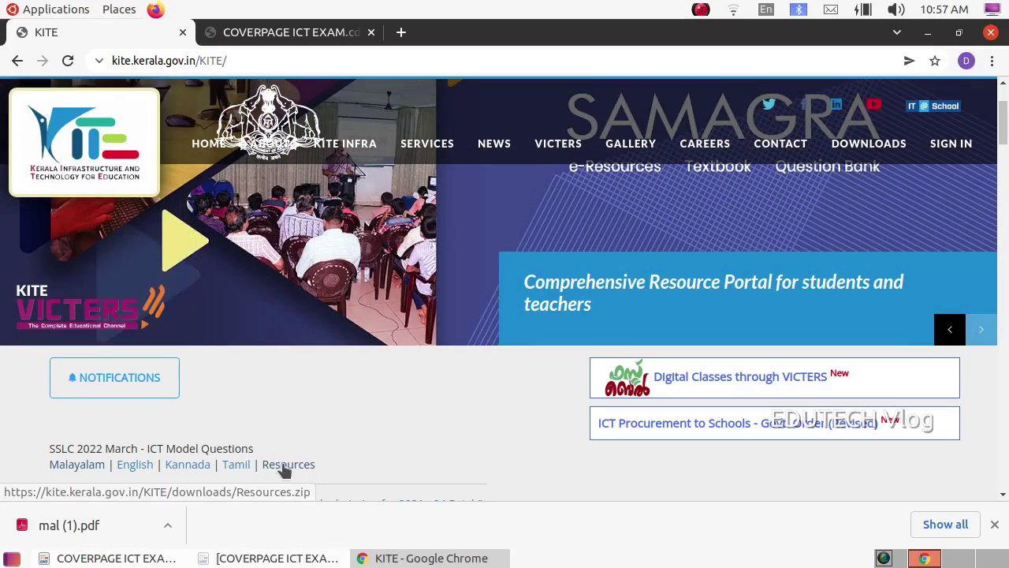
pyautogui.click(276, 471)
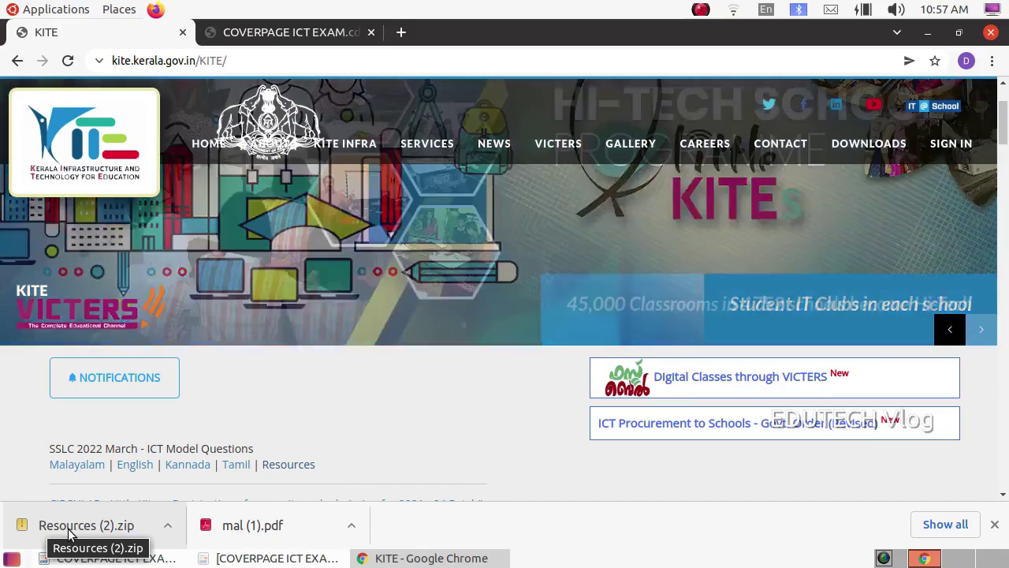
pyautogui.click(68, 533)
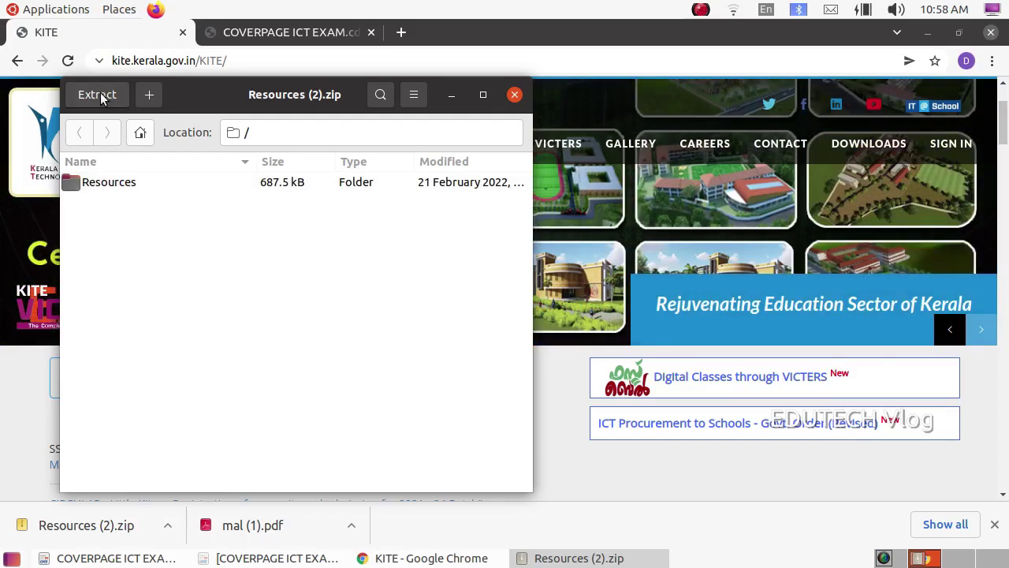
# Extract the Resources folder from the archive into the Home folder.
pyautogui.click(114, 182)
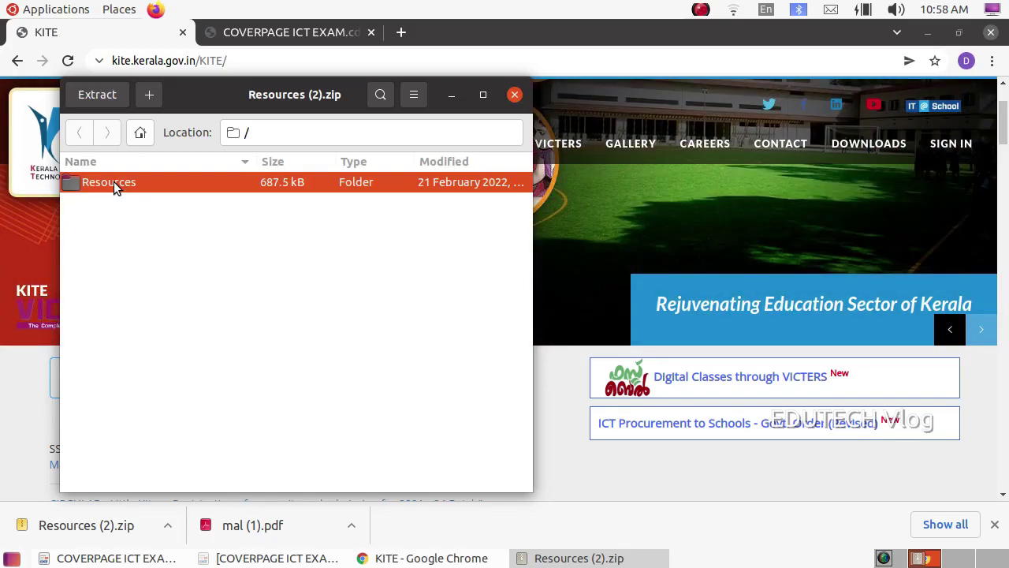
pyautogui.rightClick(114, 182)
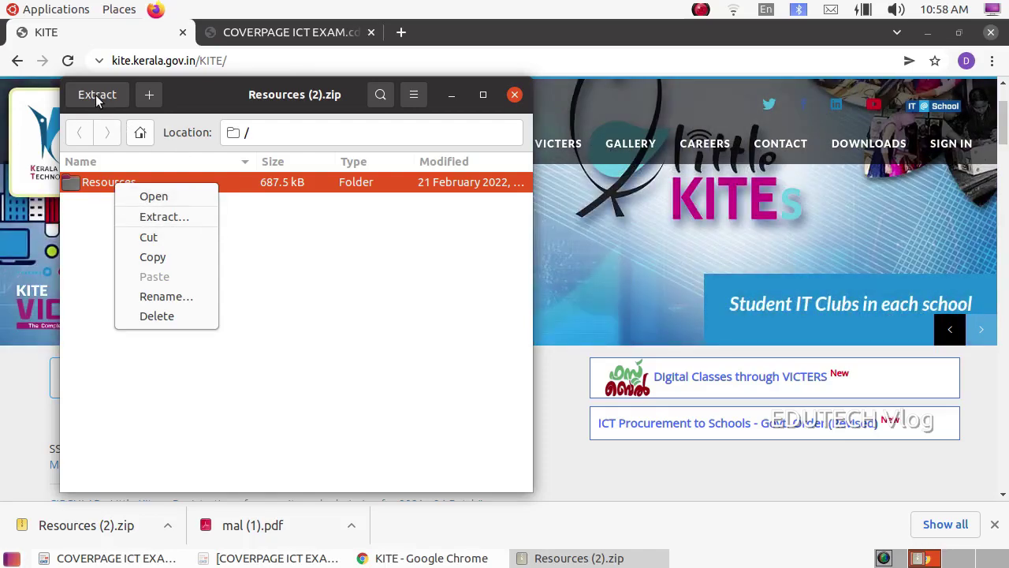
pyautogui.click(158, 214)
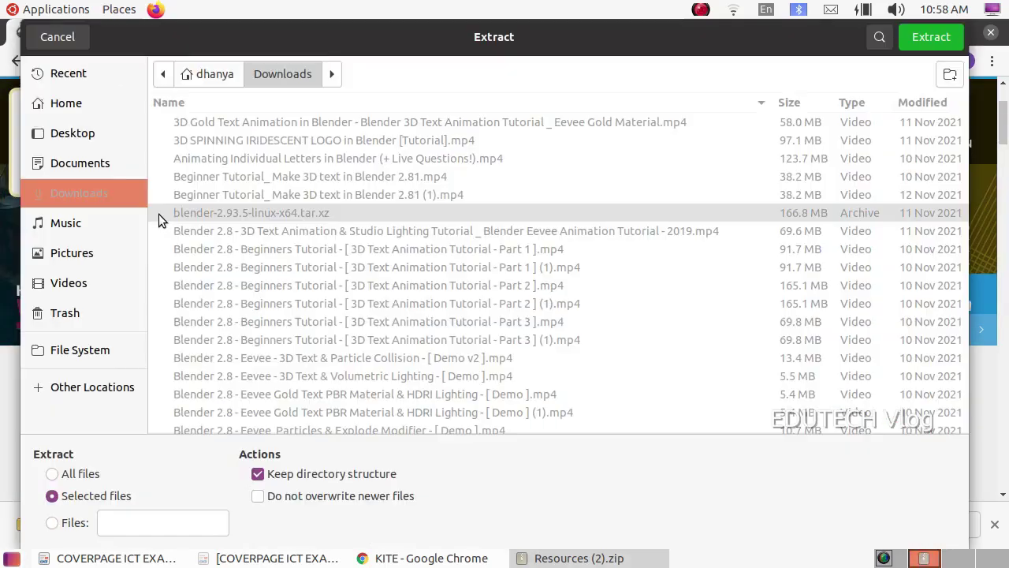
pyautogui.click(70, 105)
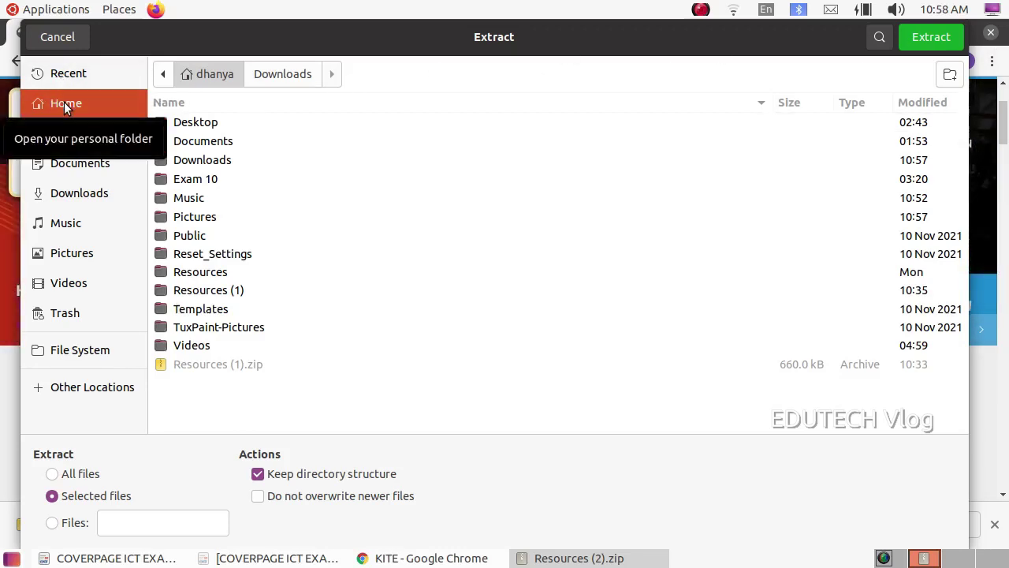
pyautogui.click(930, 37)
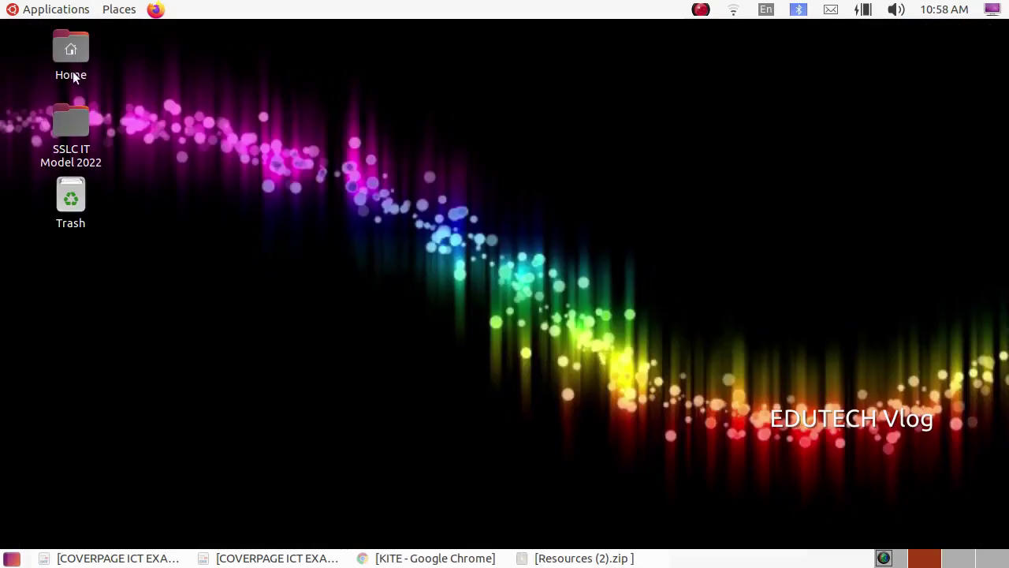
# Switch to the file manager and open the Resources folder inside Home.
pyautogui.click(73, 76)
pyautogui.doubleClick(73, 76)
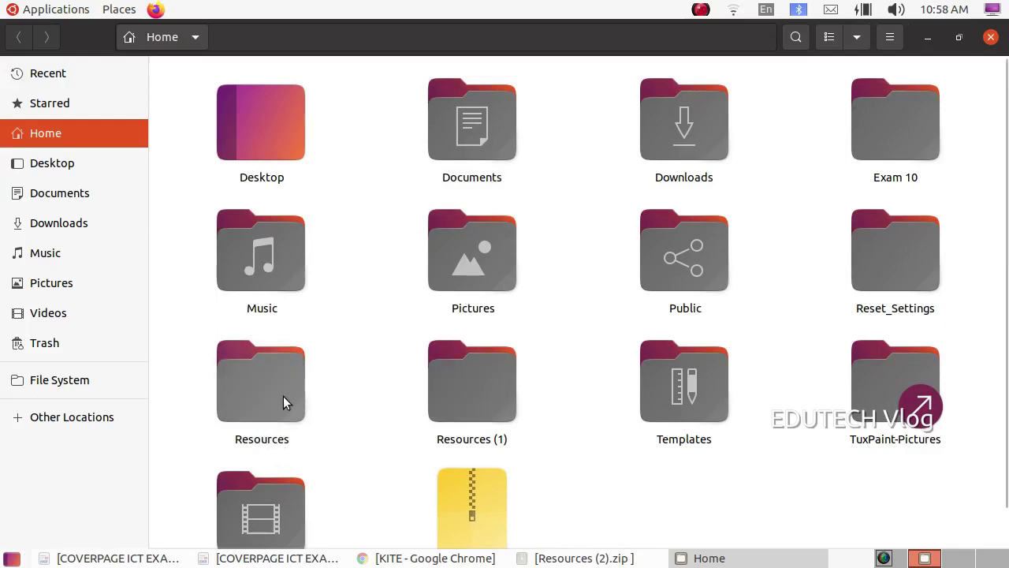
pyautogui.doubleClick(262, 396)
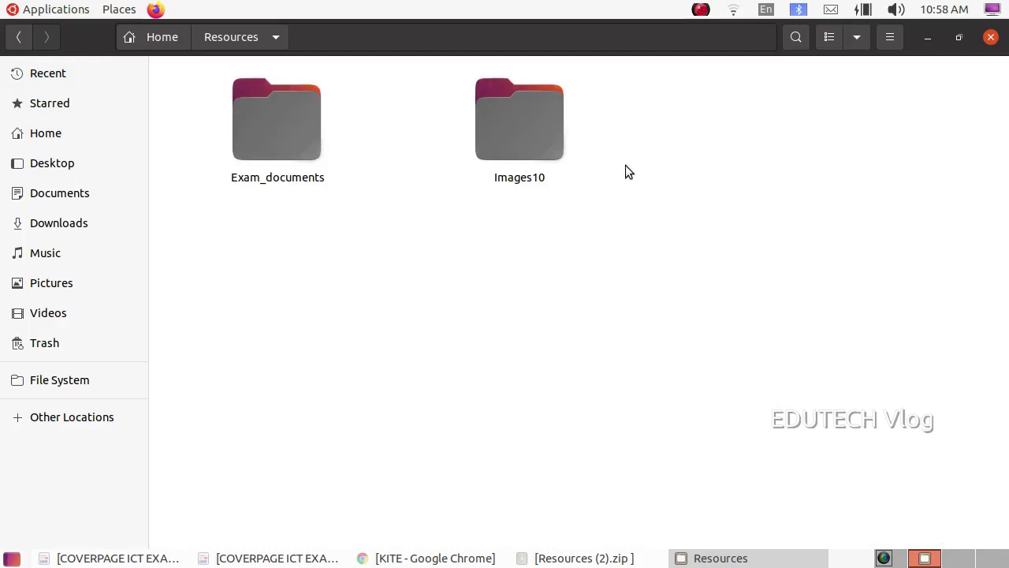
# Copy the Exam_documents and Images10 folders from Resources into the Home folder and close the file manager.
pyautogui.moveTo(616, 209); pyautogui.dragTo(250, 122)
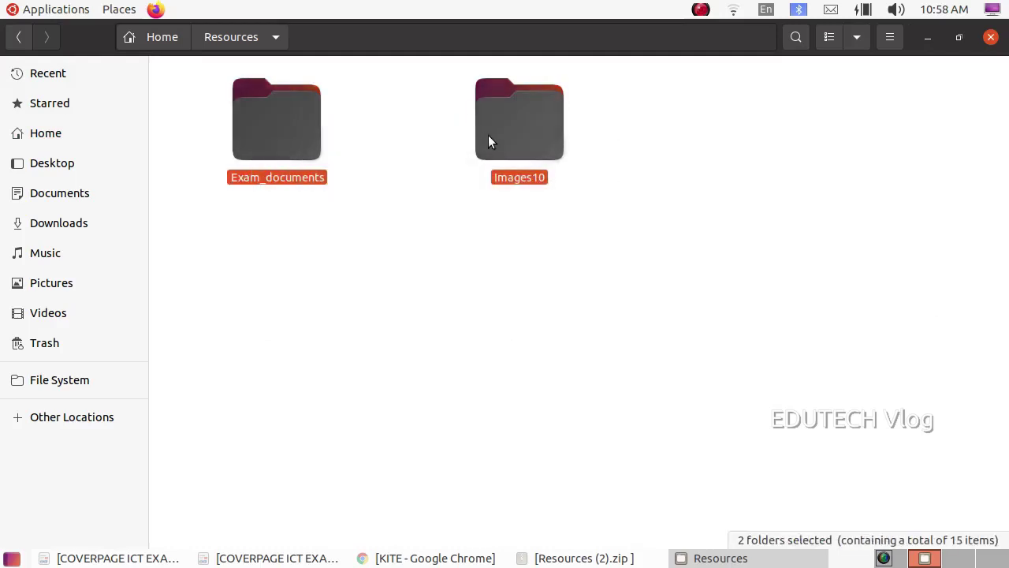
pyautogui.rightClick(300, 118)
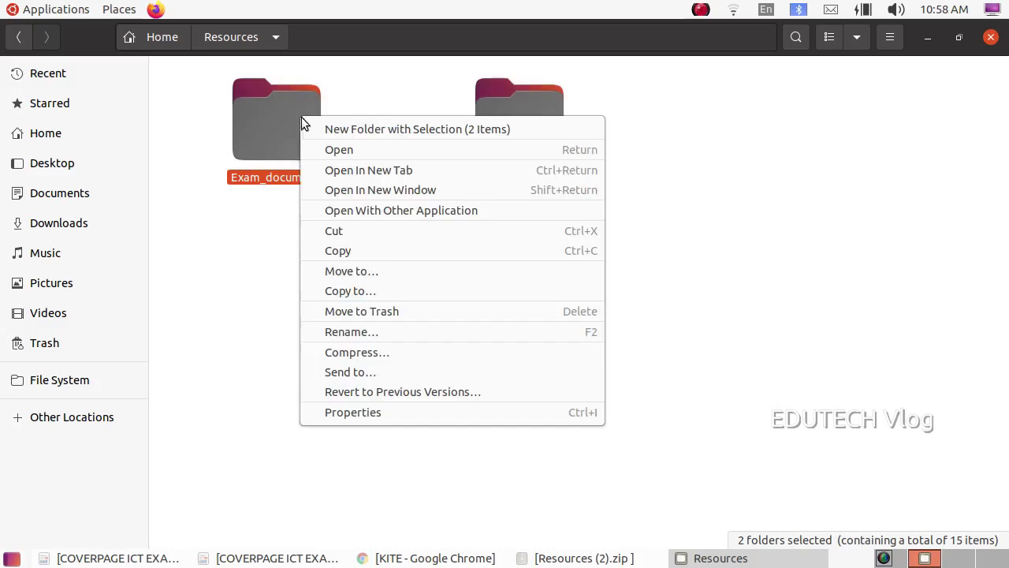
pyautogui.click(379, 251)
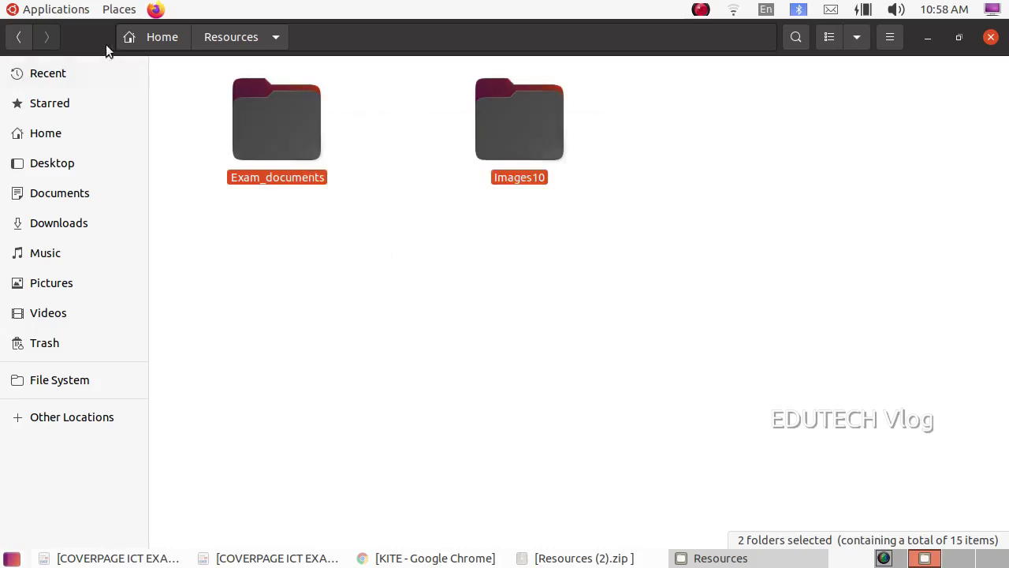
pyautogui.click(55, 140)
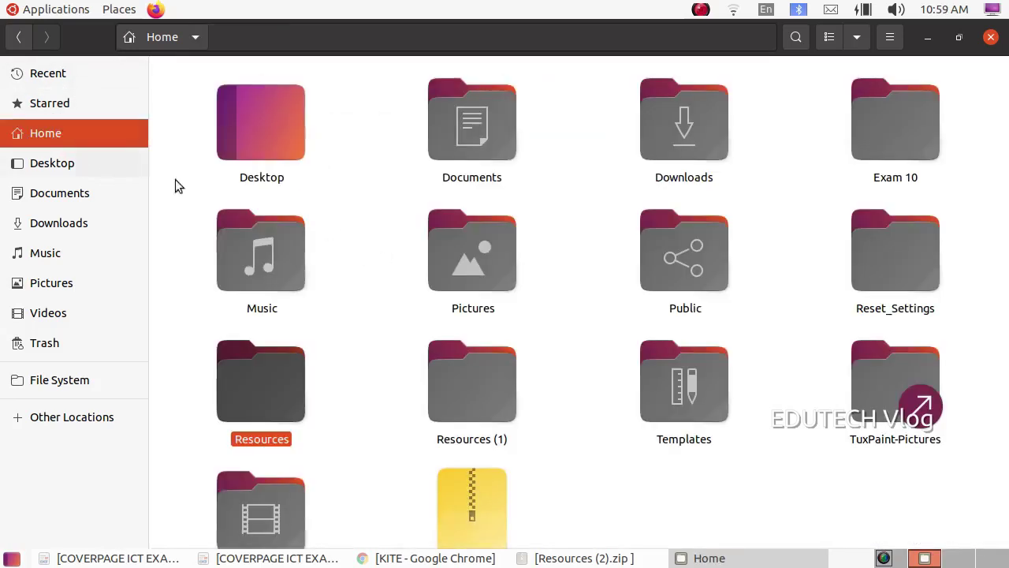
pyautogui.rightClick(357, 146)
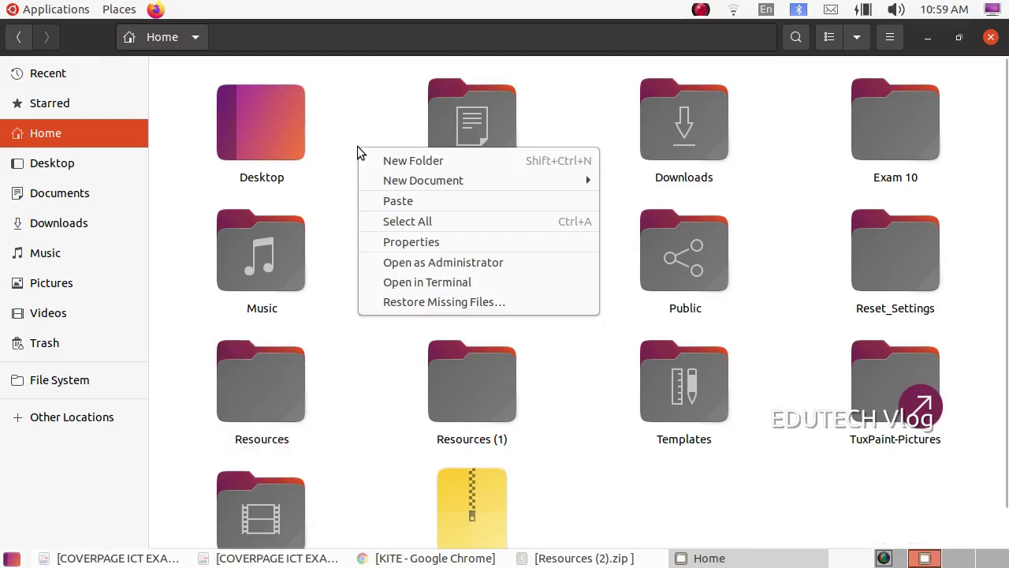
pyautogui.click(391, 206)
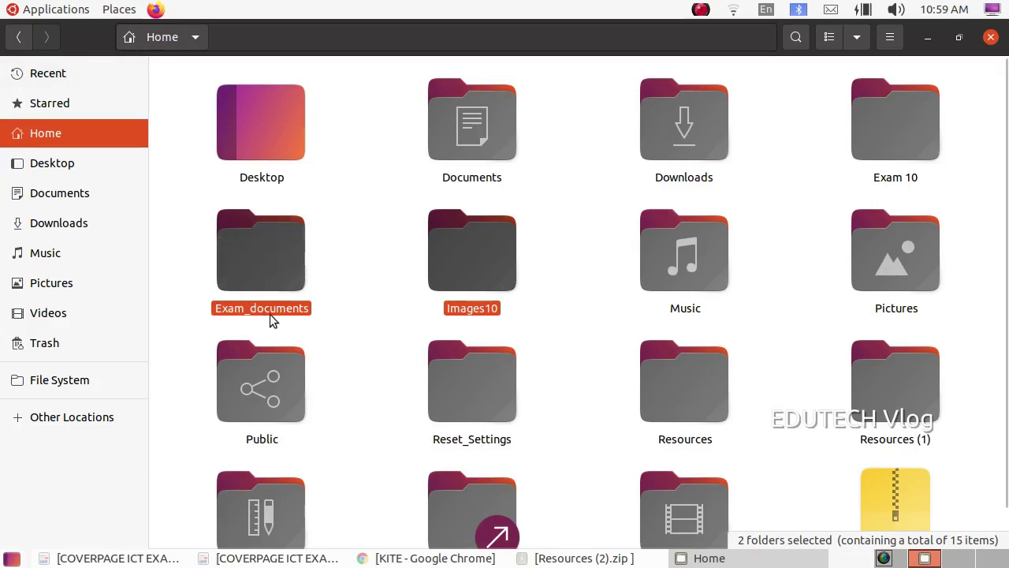
pyautogui.click(303, 190)
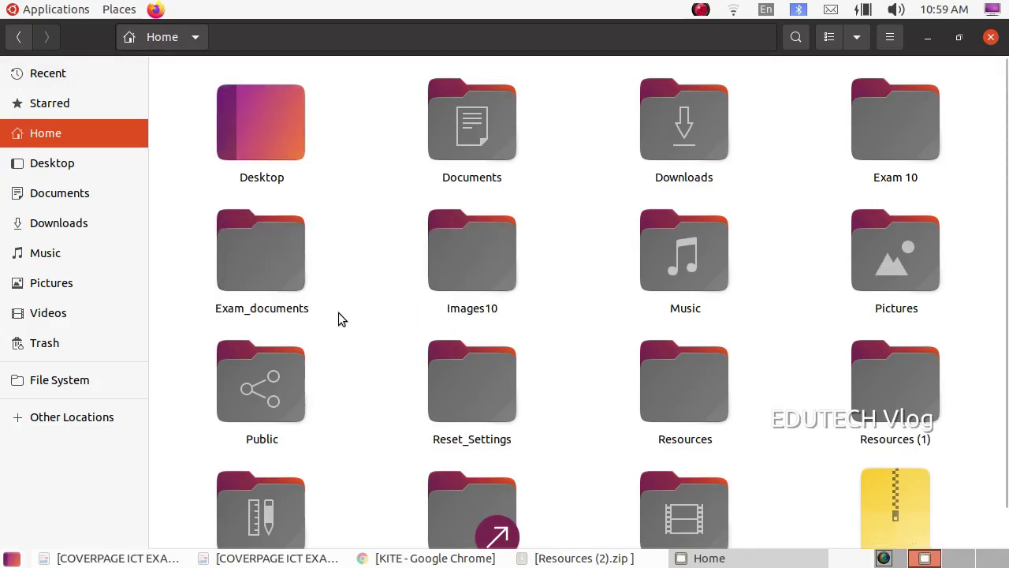
pyautogui.click(990, 37)
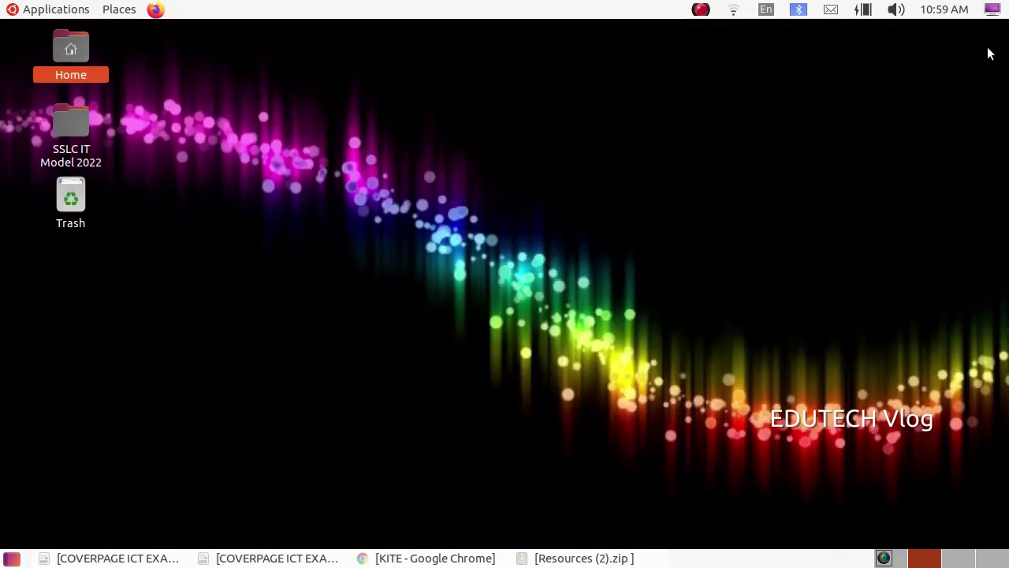
# Return to the question PDFs and reread Activity 2.1 in the Malayalam and English versions.
pyautogui.click(304, 559)
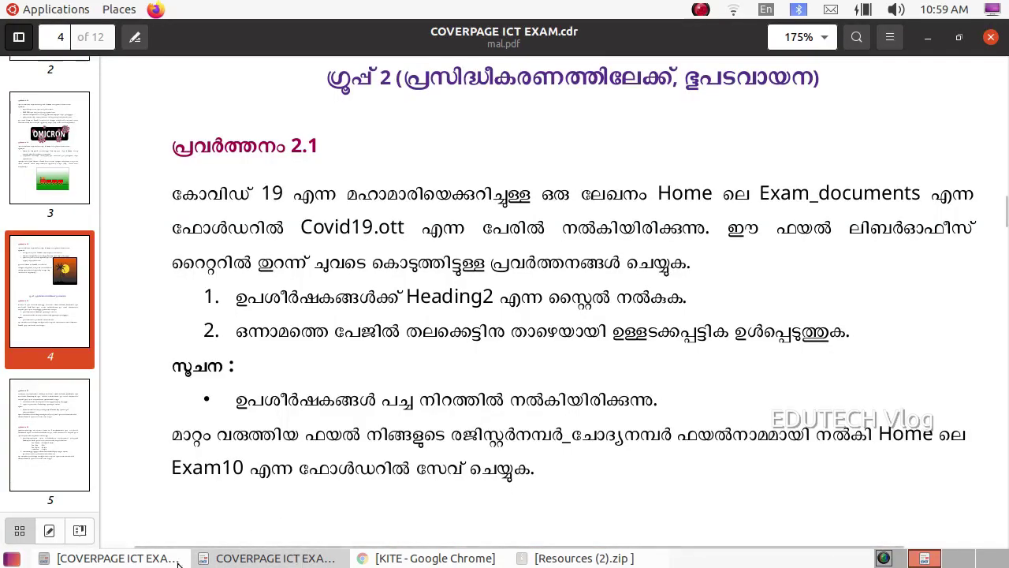
pyautogui.click(94, 558)
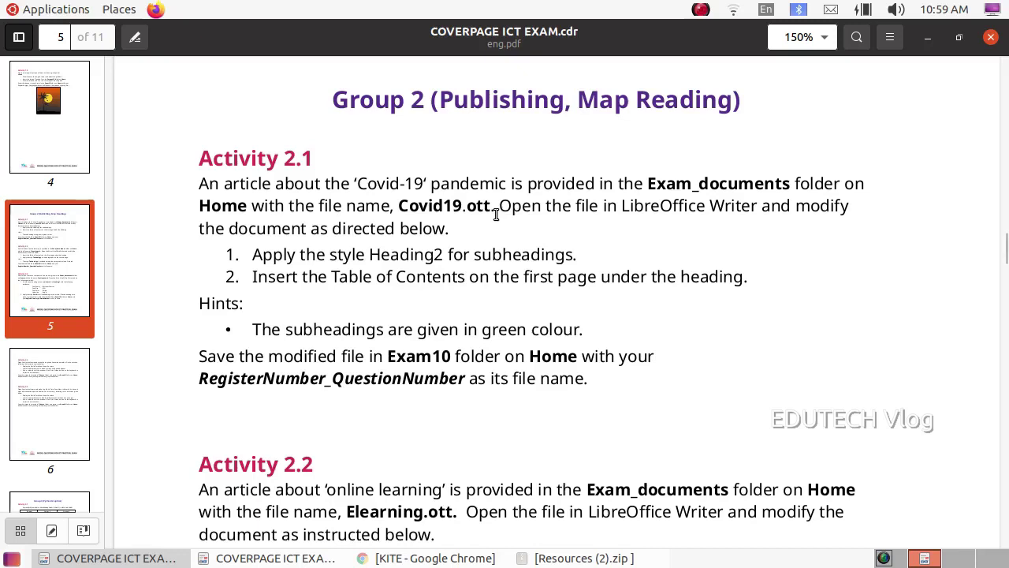
# Open Covid19.ott from the Exam_documents folder in Home and look through the article for its green subheadings.
pyautogui.click(130, 10)
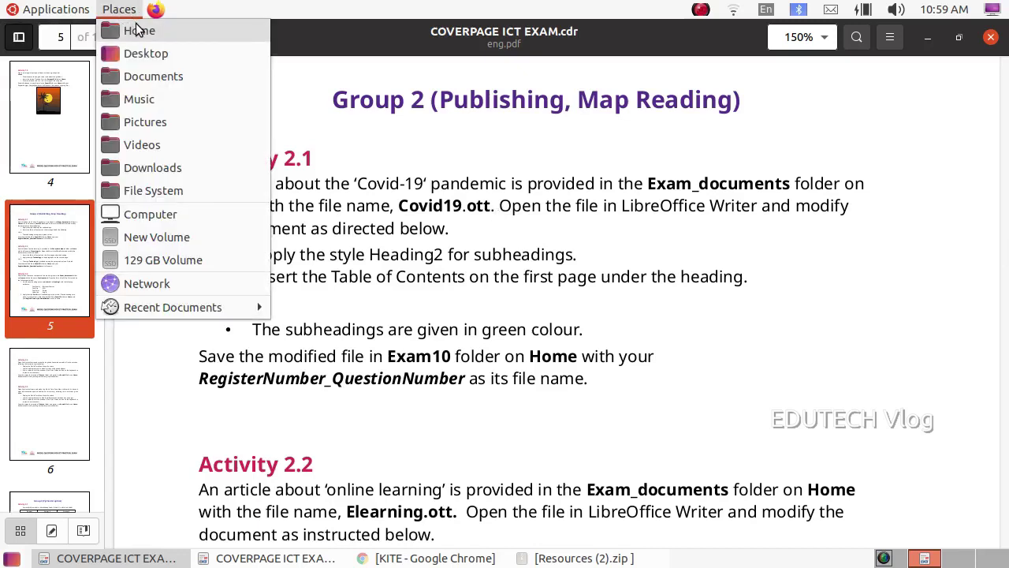
pyautogui.click(140, 31)
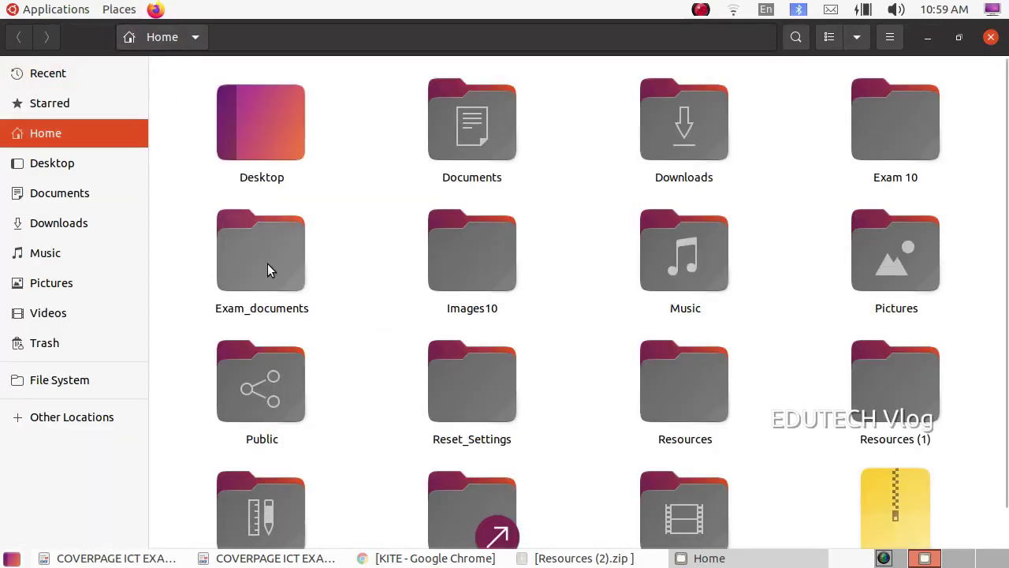
pyautogui.doubleClick(259, 260)
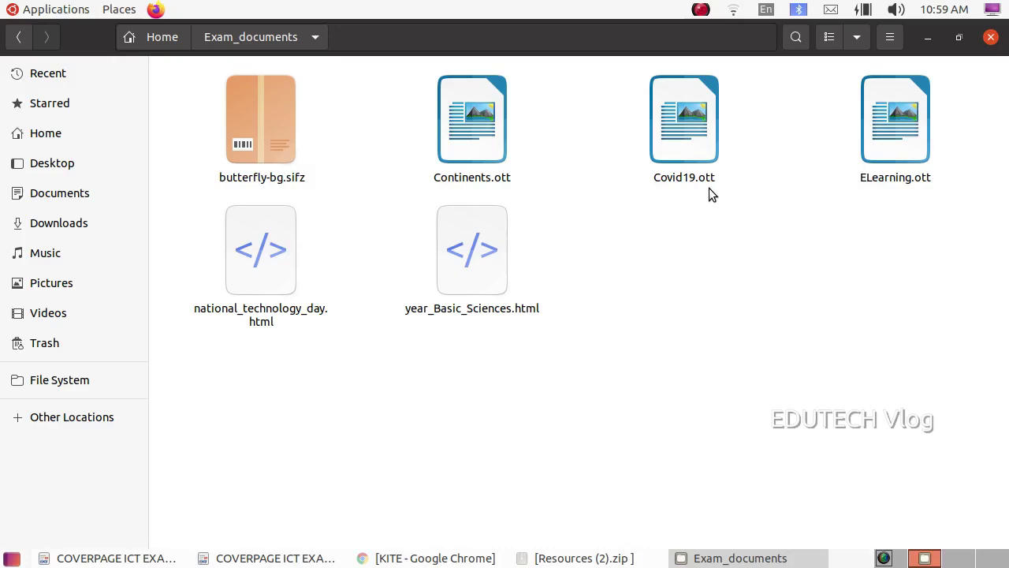
pyautogui.click(692, 145)
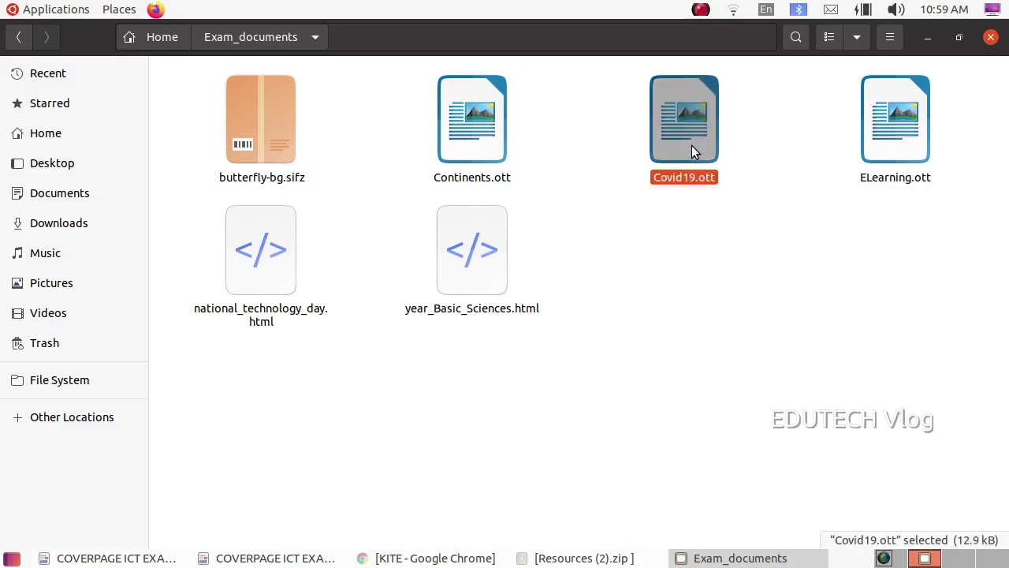
pyautogui.doubleClick(691, 145)
pyautogui.scroll(-3, 836, 407)
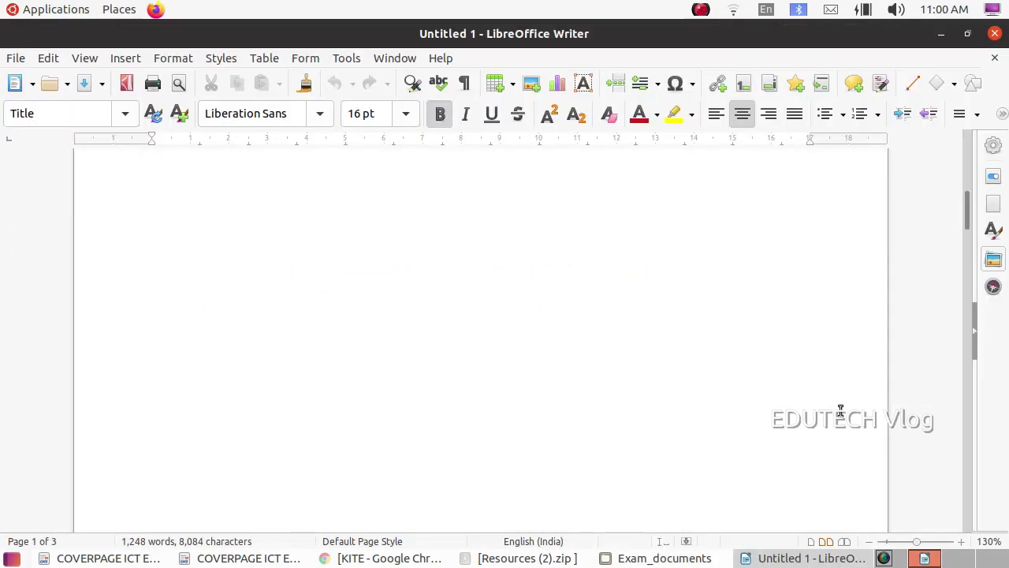
pyautogui.scroll(-10, 840, 409)
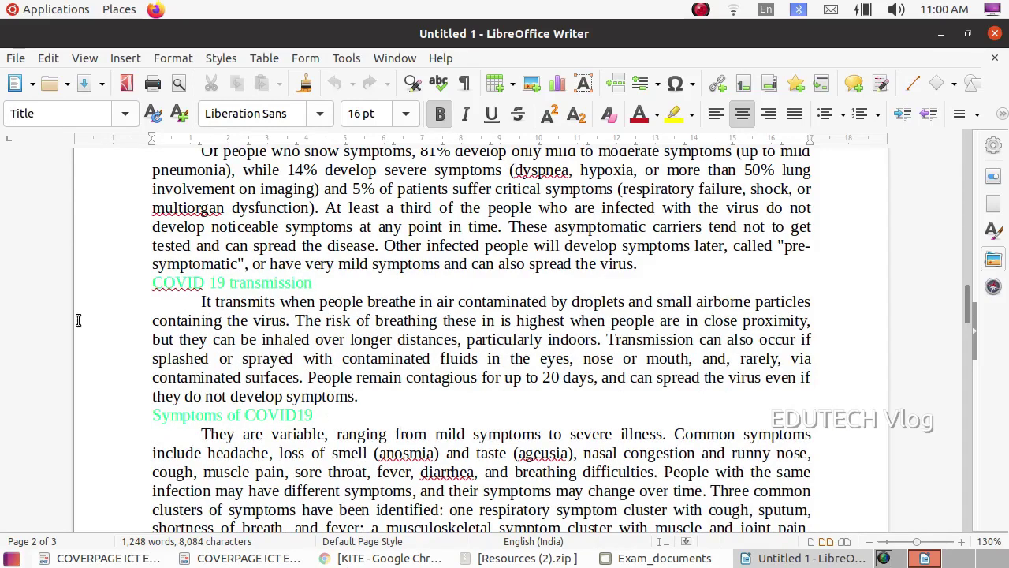
# Recheck the Activity 2.1 instructions, then apply the Heading 2 style to the "COVID 19 transmission" subheading in the article.
pyautogui.click(62, 560)
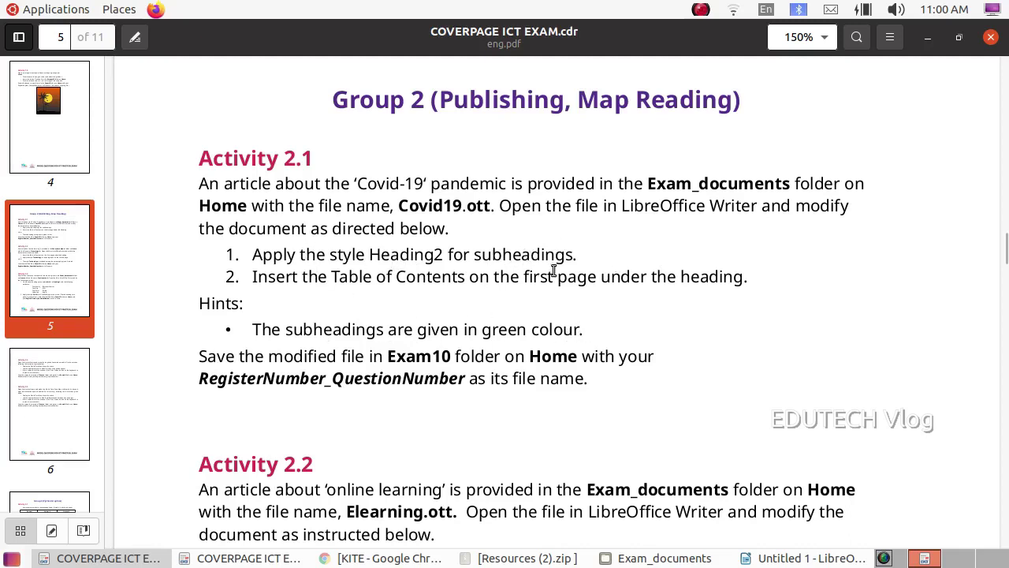
pyautogui.click(759, 555)
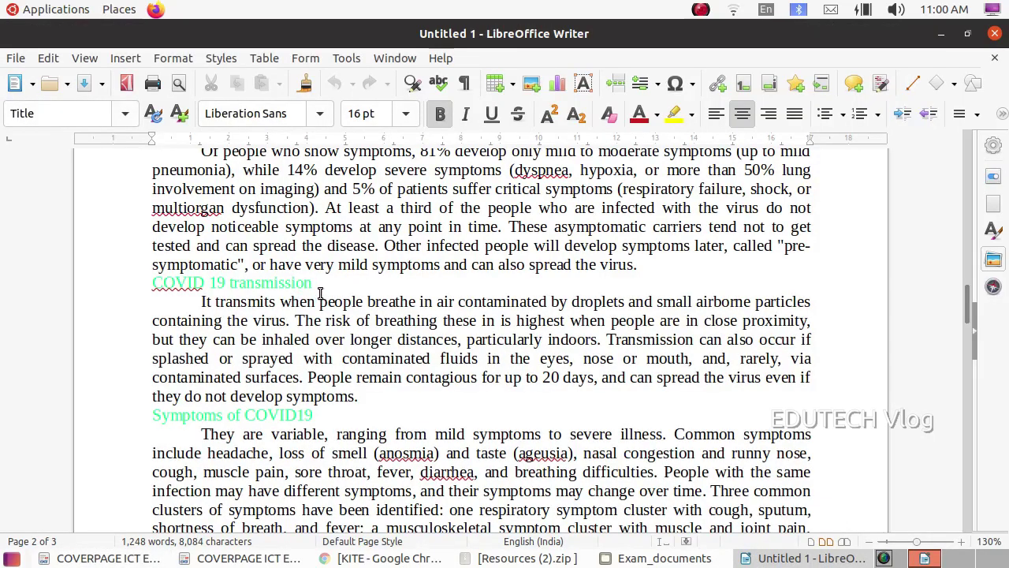
pyautogui.scroll(1, 320, 293)
pyautogui.moveTo(152, 333); pyautogui.dragTo(312, 335)
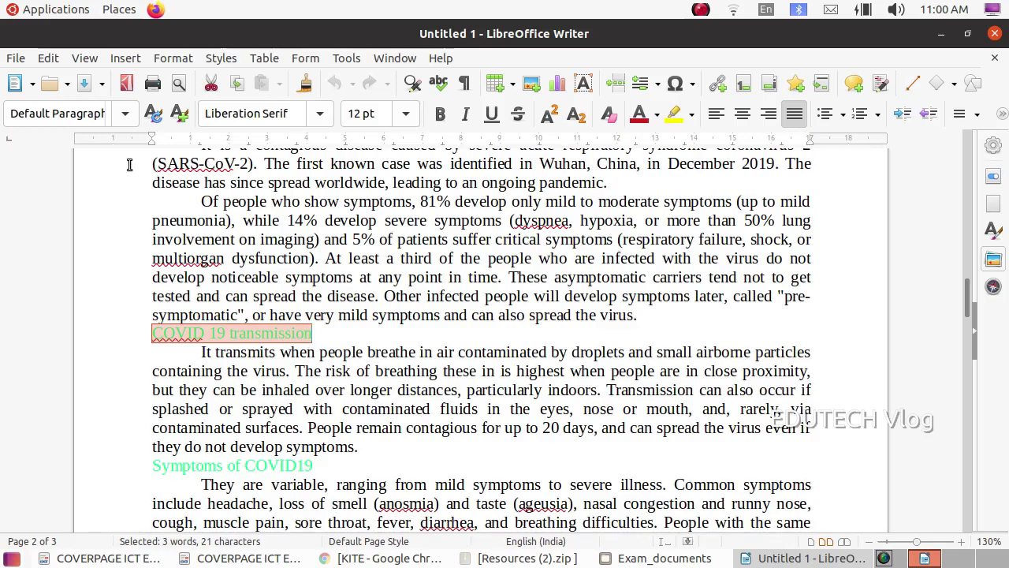
pyautogui.click(124, 115)
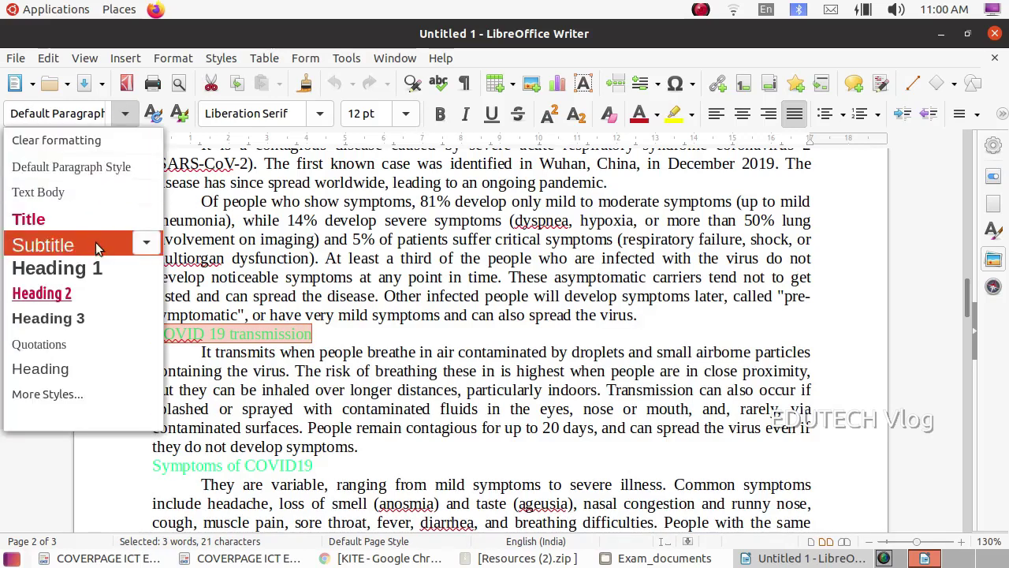
pyautogui.click(82, 296)
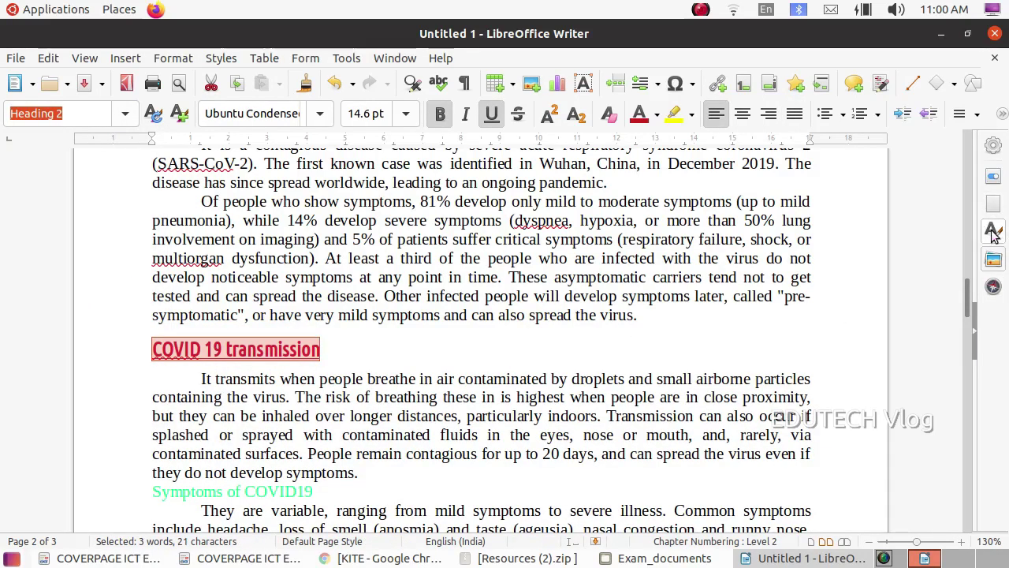
# Show the paragraph styles list and apply Heading 2 to the "Symptoms of COVID19" and "Transmission of COVID-19" subheadings.
pyautogui.click(994, 231)
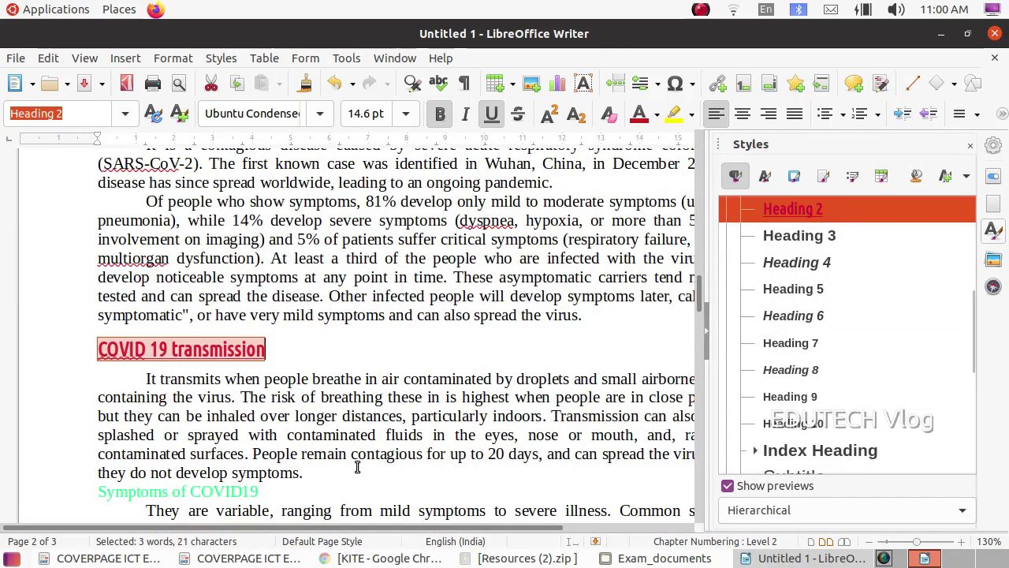
pyautogui.scroll(-1, 355, 461)
pyautogui.moveTo(260, 441); pyautogui.dragTo(90, 446)
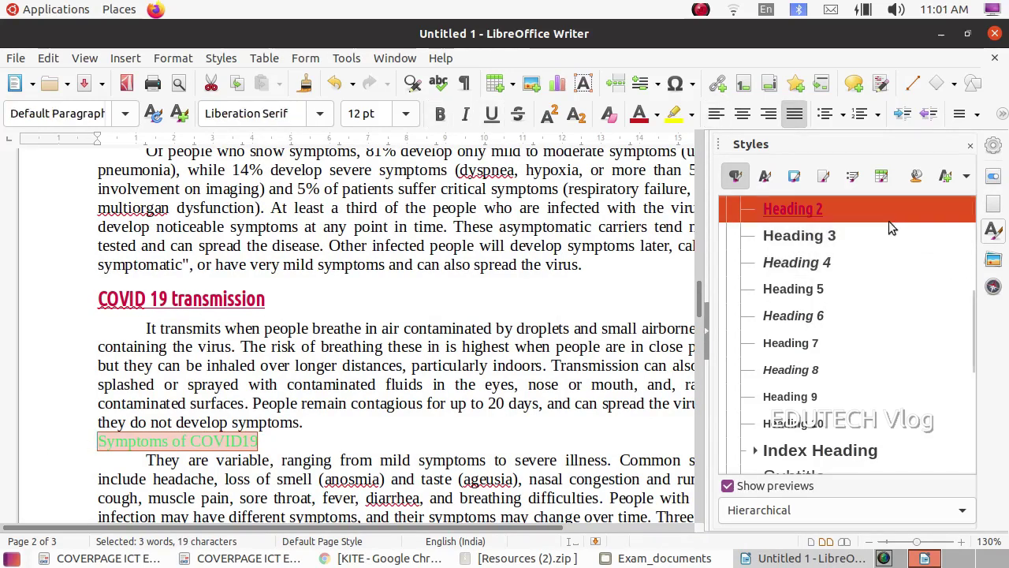
pyautogui.hotkey('ctrl', '2')
pyautogui.scroll(-5, 394, 316)
pyautogui.moveTo(282, 403); pyautogui.dragTo(96, 406)
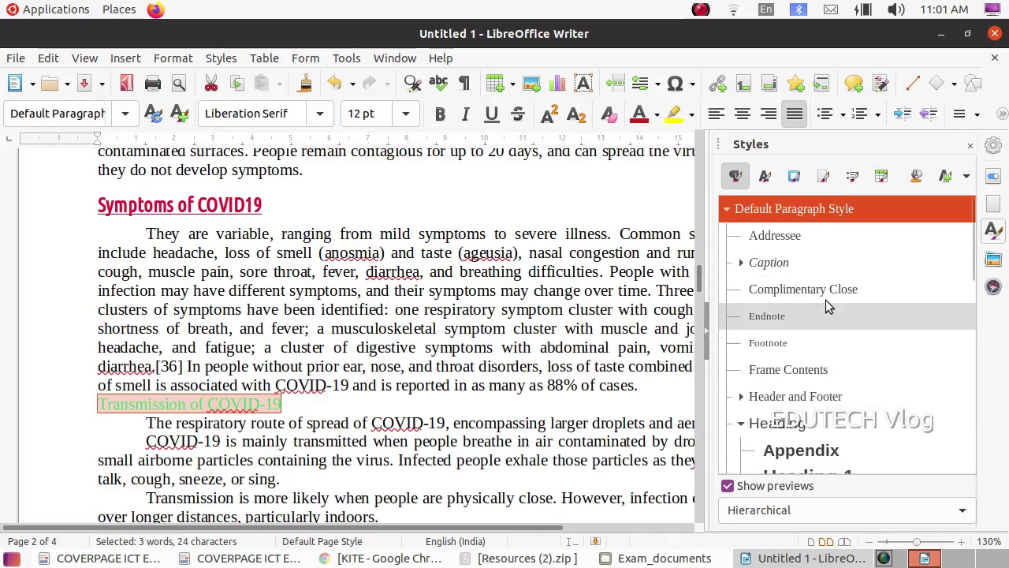
pyautogui.scroll(-2, 822, 429)
pyautogui.doubleClick(821, 428)
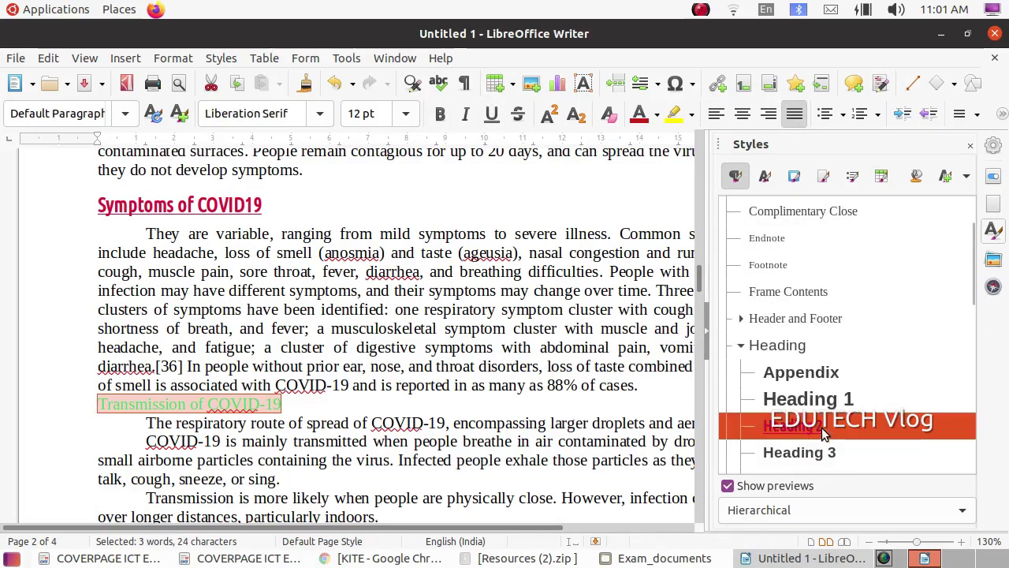
# Select the "Illustration of SARSr-CoV virion" and "COVID-19 pathogenesis" subheadings together and apply the Heading 2 style to both.
pyautogui.scroll(-3, 327, 360)
pyautogui.scroll(-4, 325, 346)
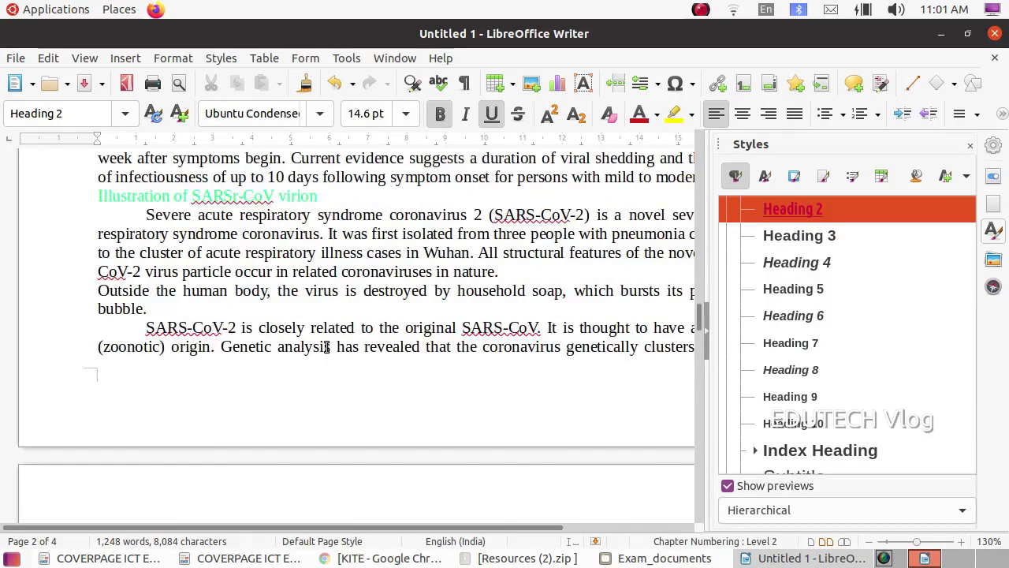
pyautogui.scroll(3, 324, 343)
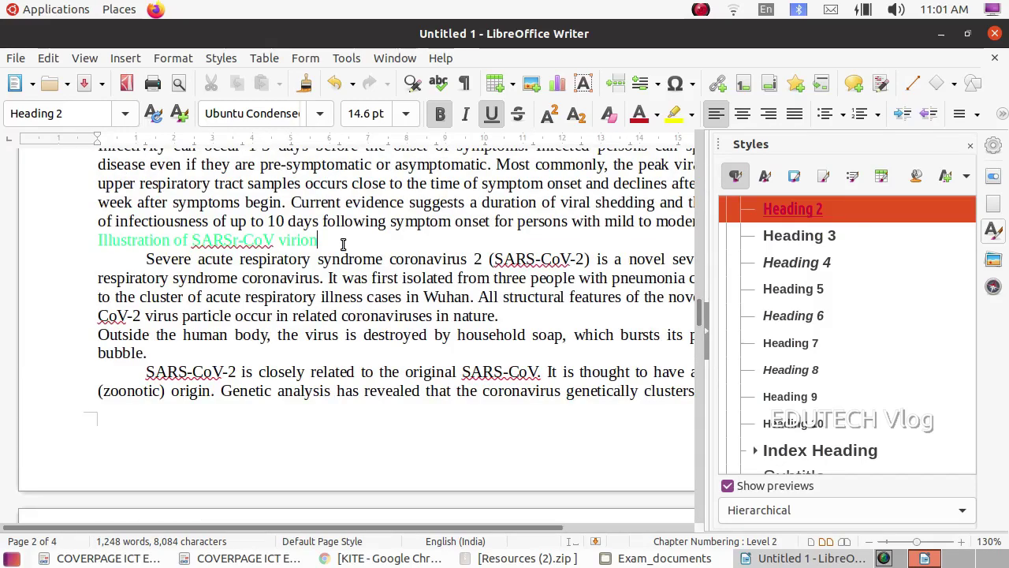
pyautogui.hotkey('shift', 'Left')
pyautogui.hotkey('shift', 'Left')
pyautogui.hotkey('shift', 'Left')
pyautogui.hotkey('shift', 'Left')
pyautogui.hotkey('shift', 'Left')
pyautogui.hotkey('shift', 'Left')
pyautogui.hotkey('shift', 'Left')
pyautogui.hotkey('shift', 'Left')
pyautogui.hotkey('shift', 'Left')
pyautogui.hotkey('shift', 'Left')
pyautogui.hotkey('shift', 'Left')
pyautogui.hotkey('shift', 'Left')
pyautogui.hotkey('shift', 'Left')
pyautogui.hotkey('shift', 'Left')
pyautogui.hotkey('shift', 'Left')
pyautogui.hotkey('shift', 'Left')
pyautogui.hotkey('shift', 'Left')
pyautogui.hotkey('shift', 'Left')
pyautogui.hotkey('shift', 'Left')
pyautogui.hotkey('shift', 'Left')
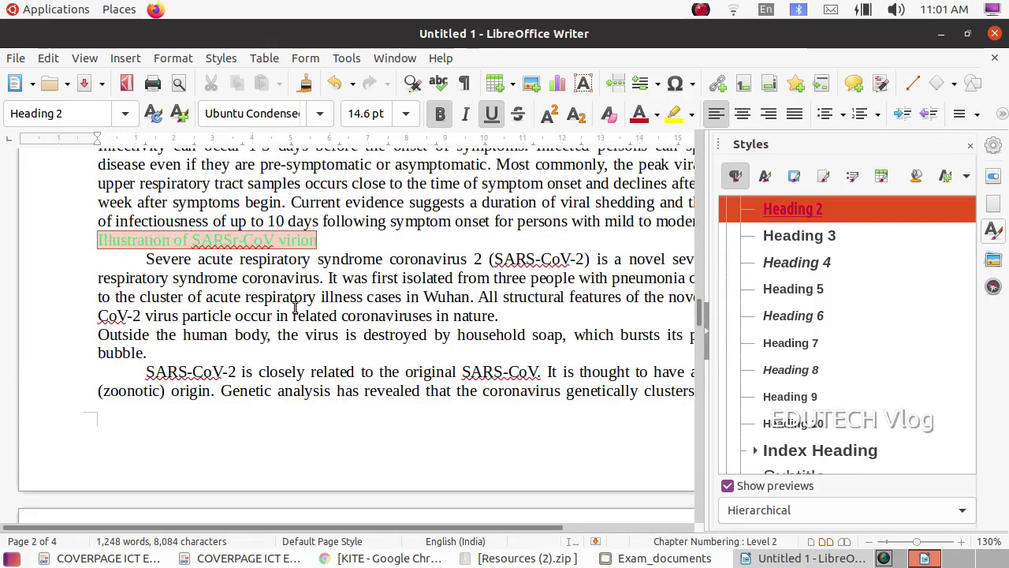
pyautogui.hotkey('shift', 'Left')
pyautogui.scroll(-7, 296, 314)
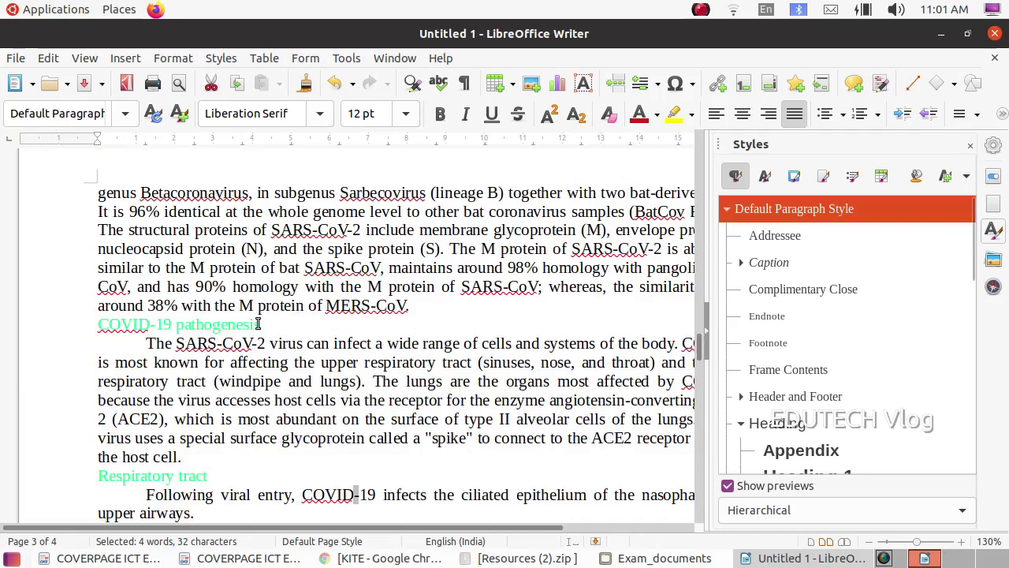
pyautogui.moveTo(258, 323); pyautogui.dragTo(92, 321)
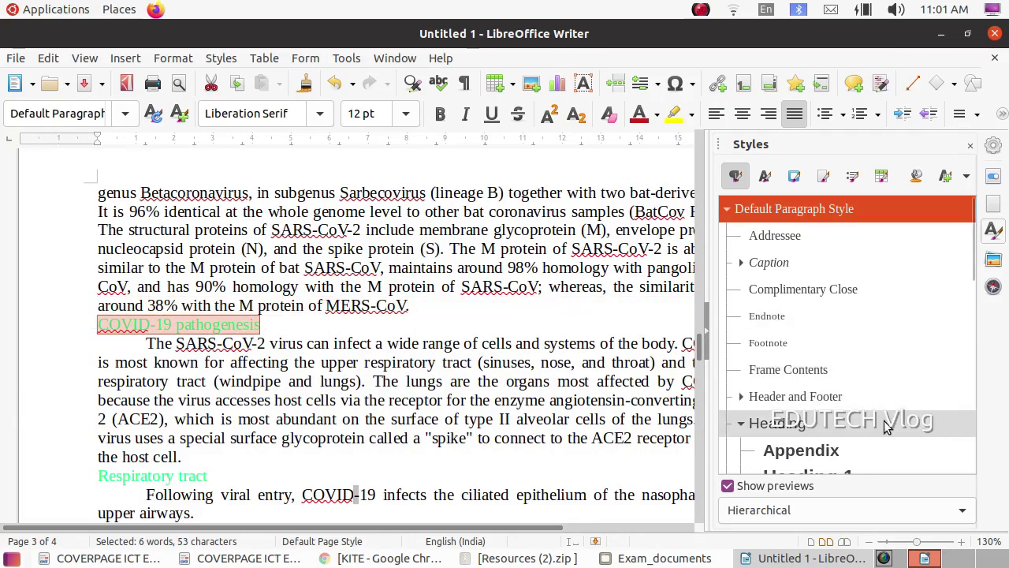
pyautogui.scroll(-3, 884, 420)
pyautogui.doubleClick(830, 426)
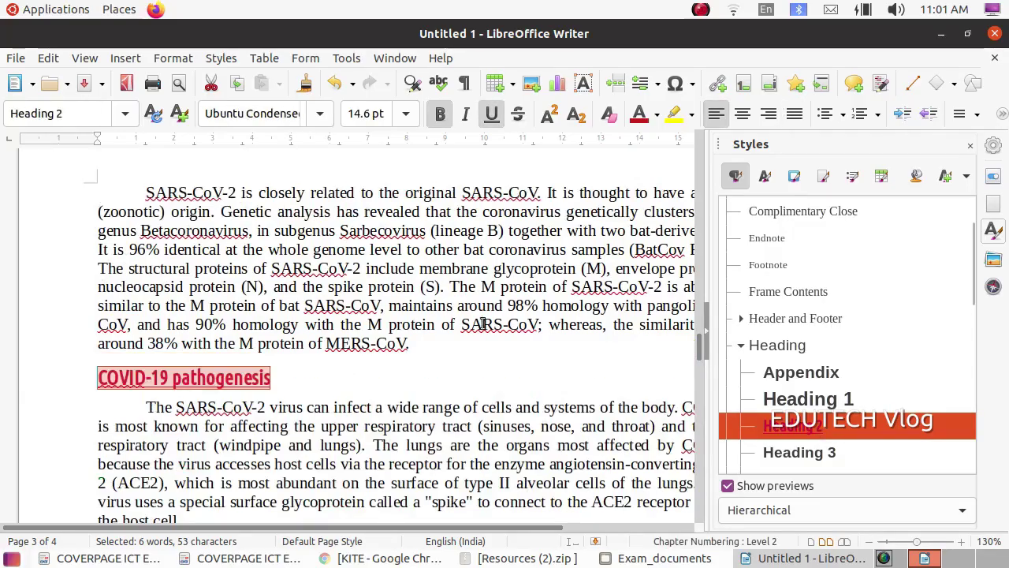
# Apply Heading 2 to the remaining green subheadings: Respiratory tract, Nervous system, Gastrointestinal tract, Cardiovascular system and Other organs.
pyautogui.scroll(-3, 824, 424)
pyautogui.scroll(5, 406, 349)
pyautogui.scroll(10, 415, 368)
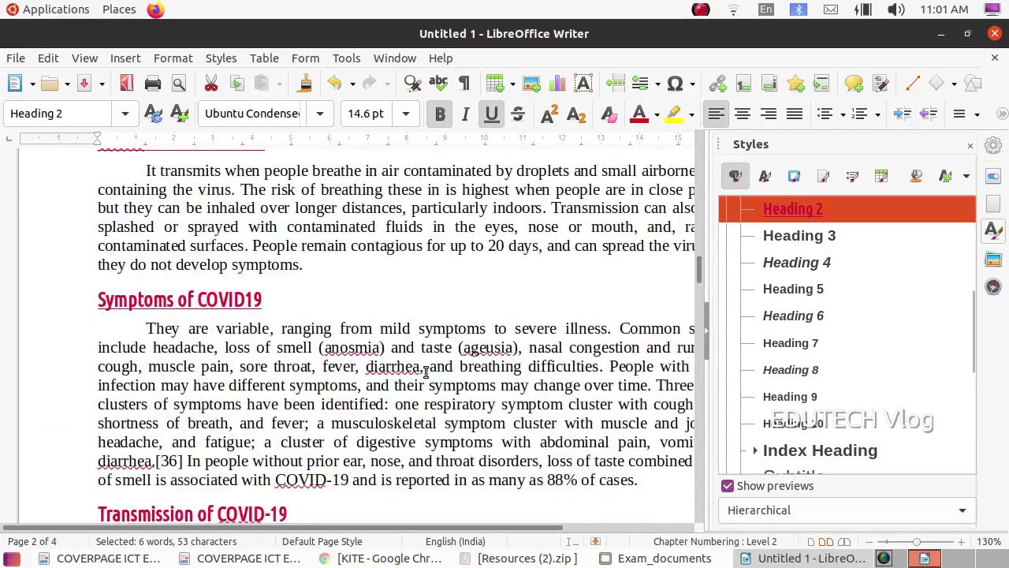
pyautogui.scroll(-11, 422, 370)
pyautogui.scroll(-10, 426, 371)
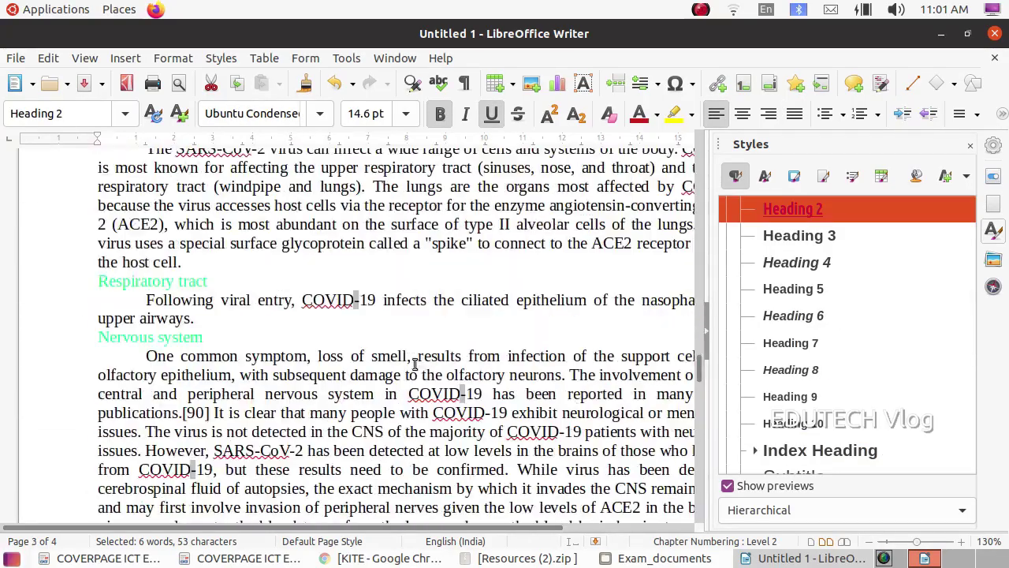
pyautogui.moveTo(208, 282); pyautogui.dragTo(93, 283)
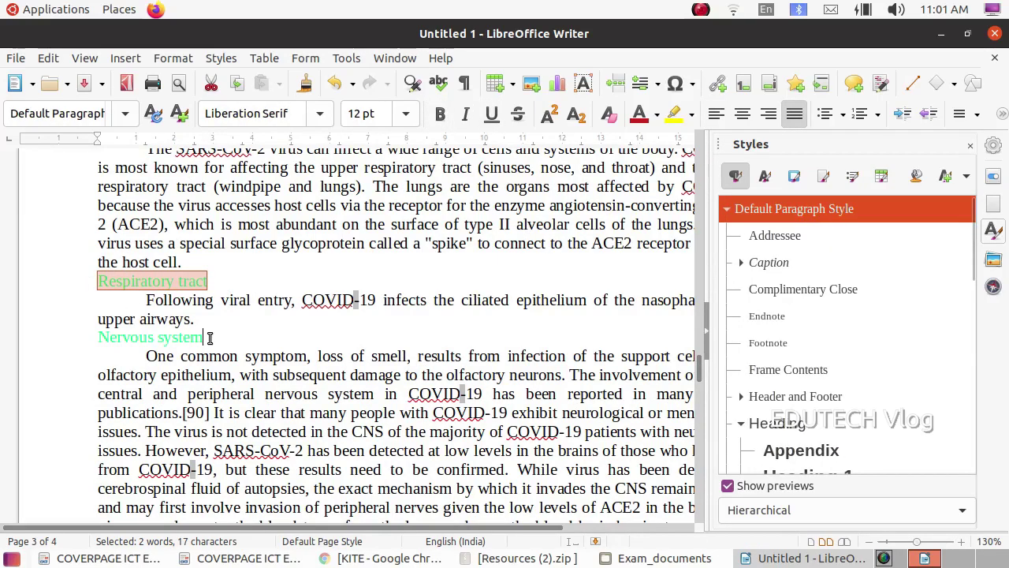
pyautogui.scroll(15, 423, 411)
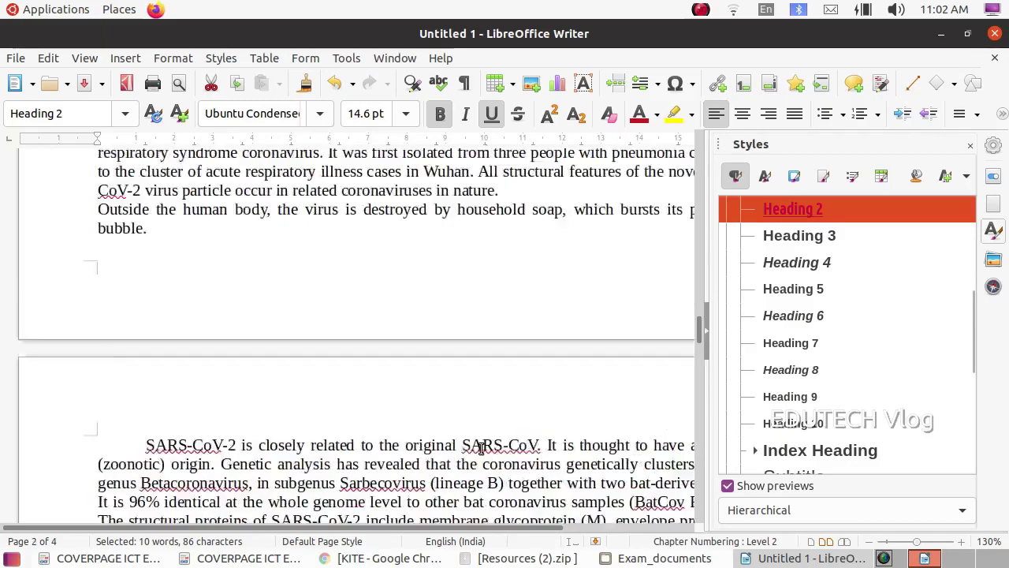
pyautogui.scroll(5, 481, 447)
# Recheck the question's table of contents instruction and add a new line below the article's title on the first page.
pyautogui.hotkey('alt', 'Tab')
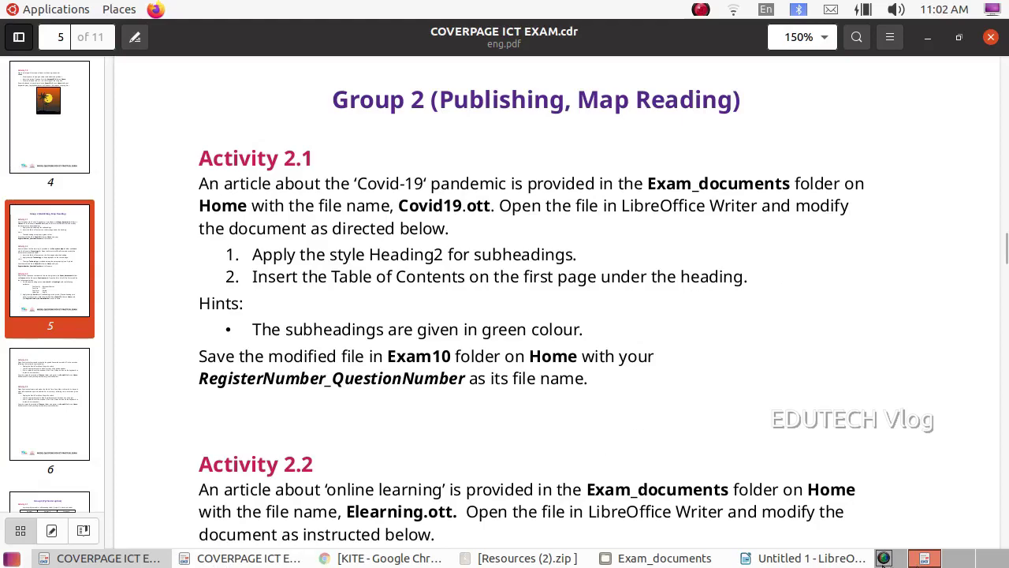
pyautogui.click(820, 558)
pyautogui.scroll(15, 533, 300)
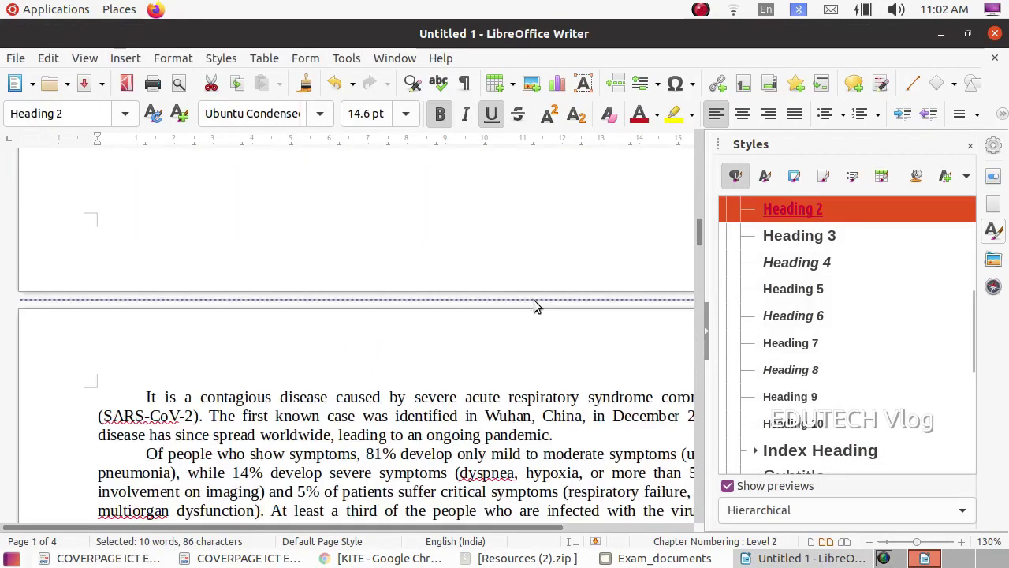
pyautogui.scroll(20, 536, 304)
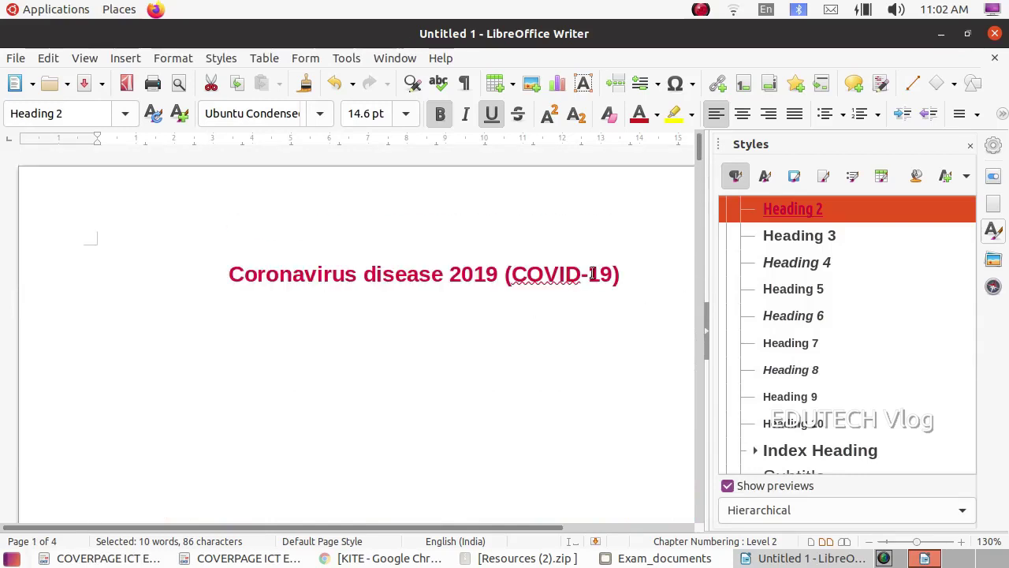
pyautogui.click(628, 275)
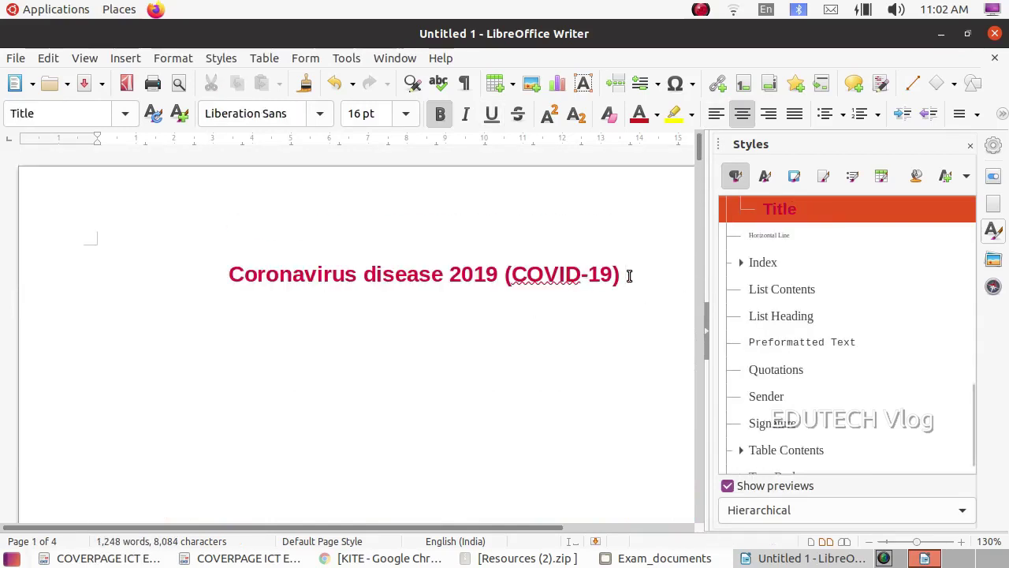
pyautogui.press('Return')
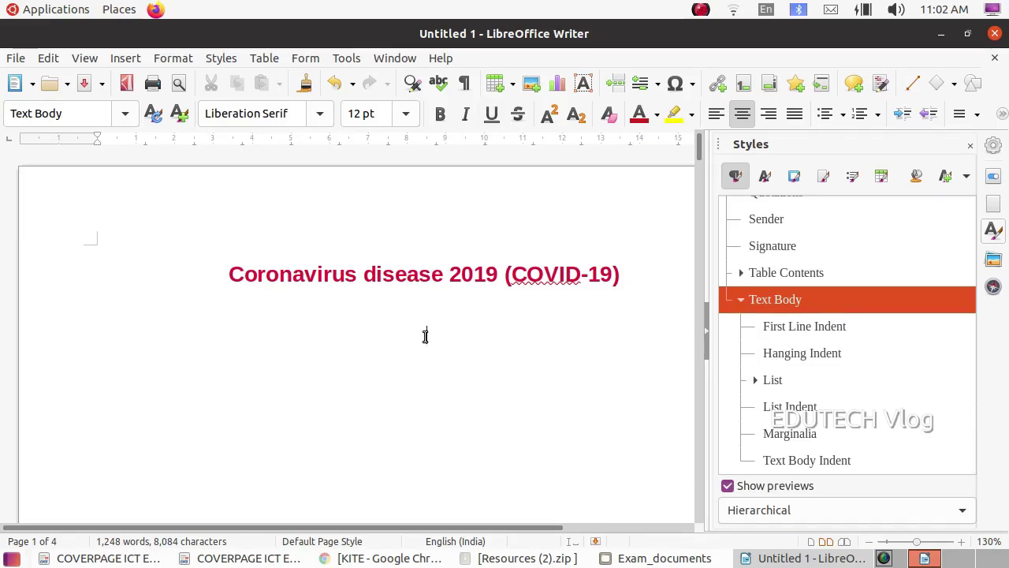
# Insert a Table of Contents for the entire document on the new line under the title, keeping the default settings.
pyautogui.click(132, 61)
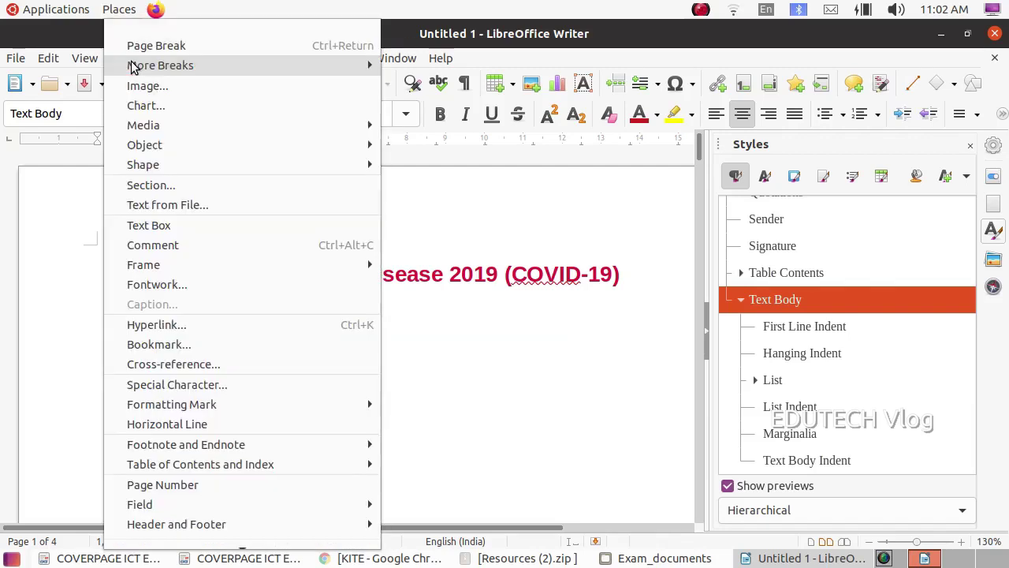
pyautogui.moveTo(187, 471)
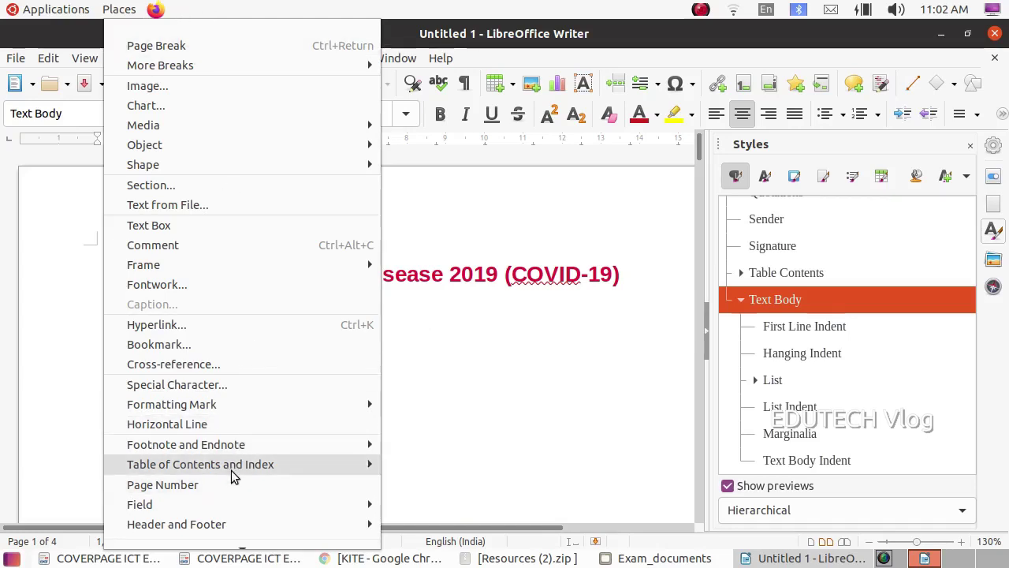
pyautogui.moveTo(231, 468)
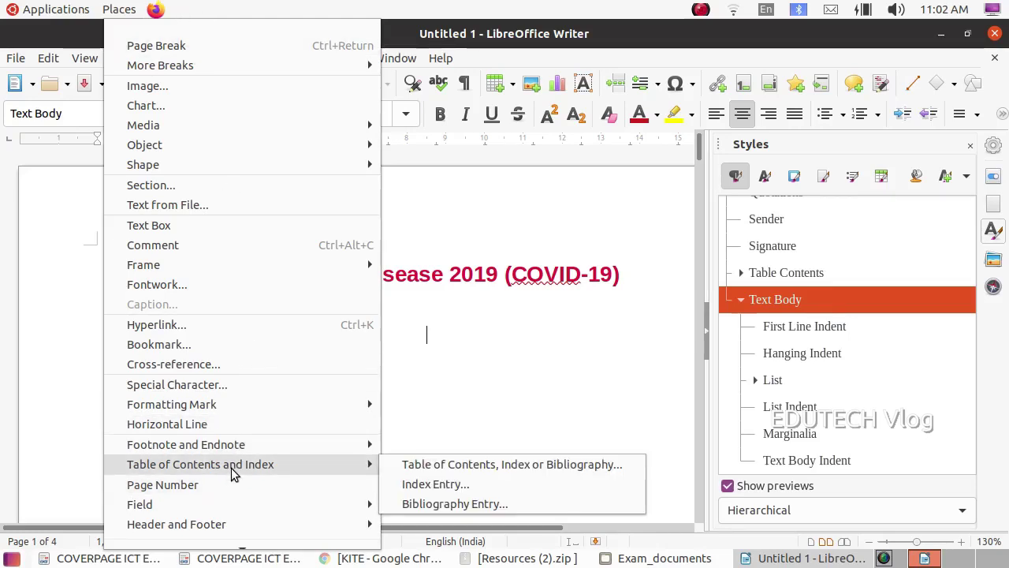
pyautogui.click(438, 470)
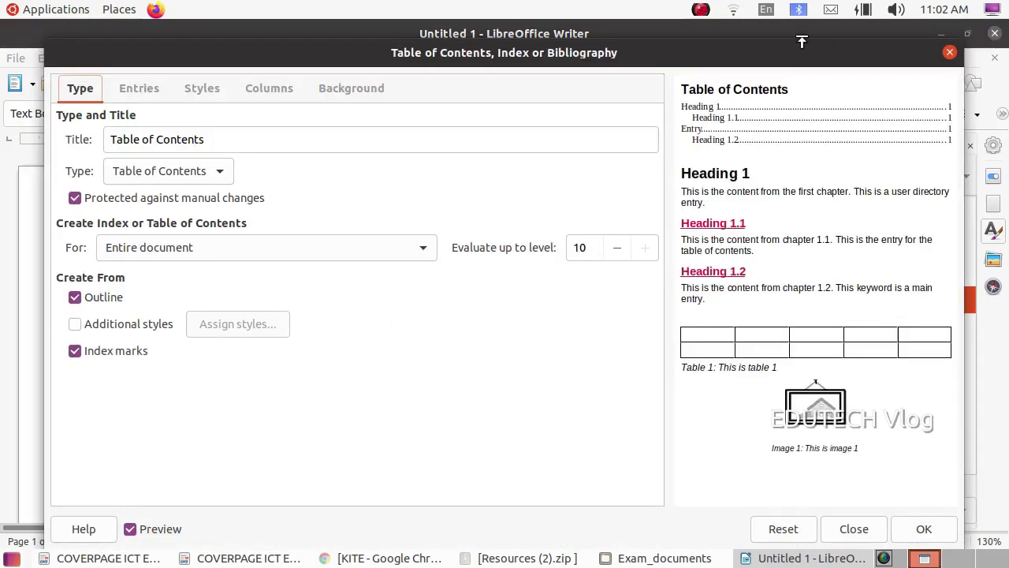
pyautogui.click(923, 530)
pyautogui.scroll(-3, 332, 342)
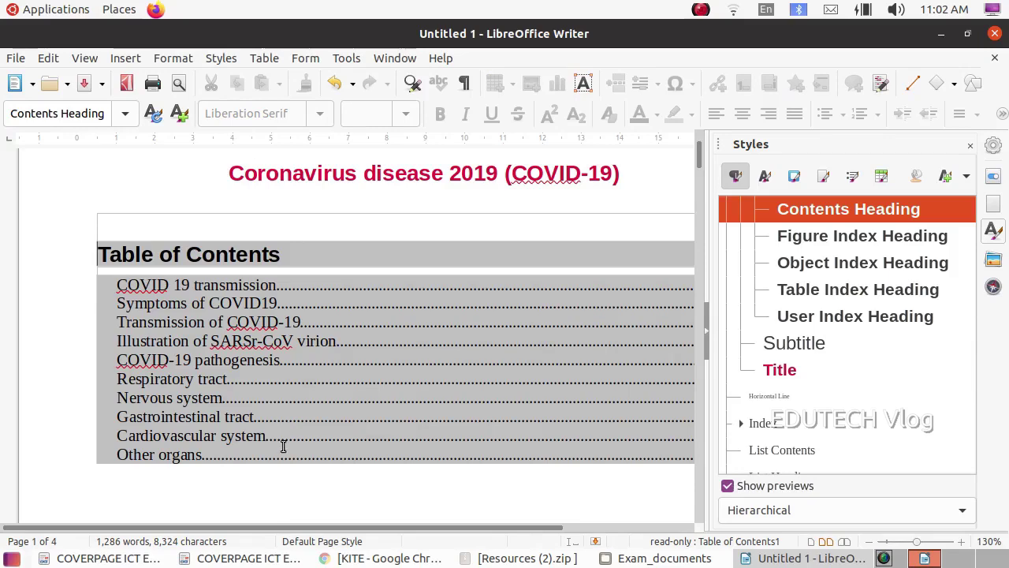
# Look over the Table of Contents entries and check the saving instruction for Activity 2.1 in the question paper.
pyautogui.scroll(-3, 284, 443)
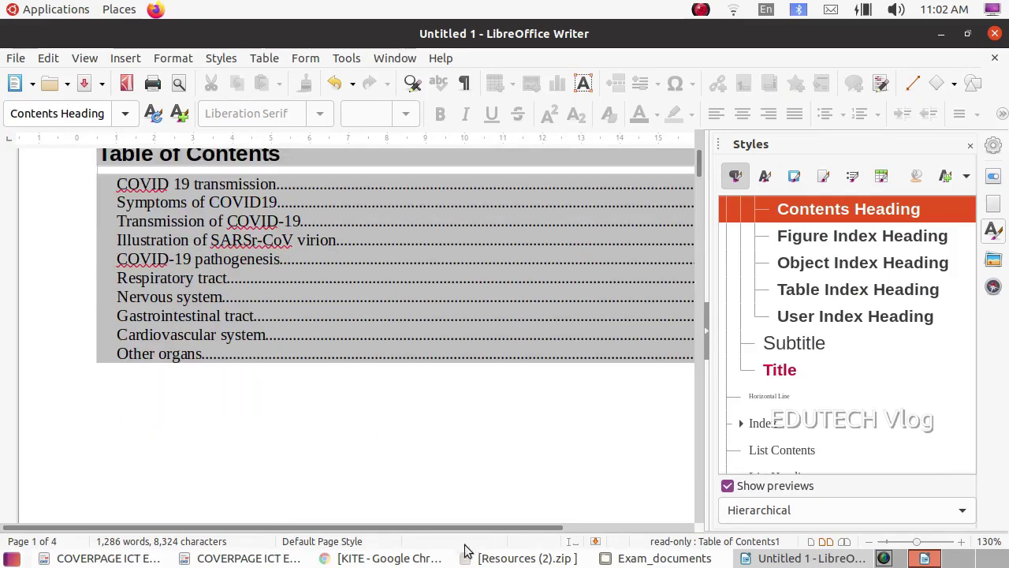
pyautogui.click(107, 557)
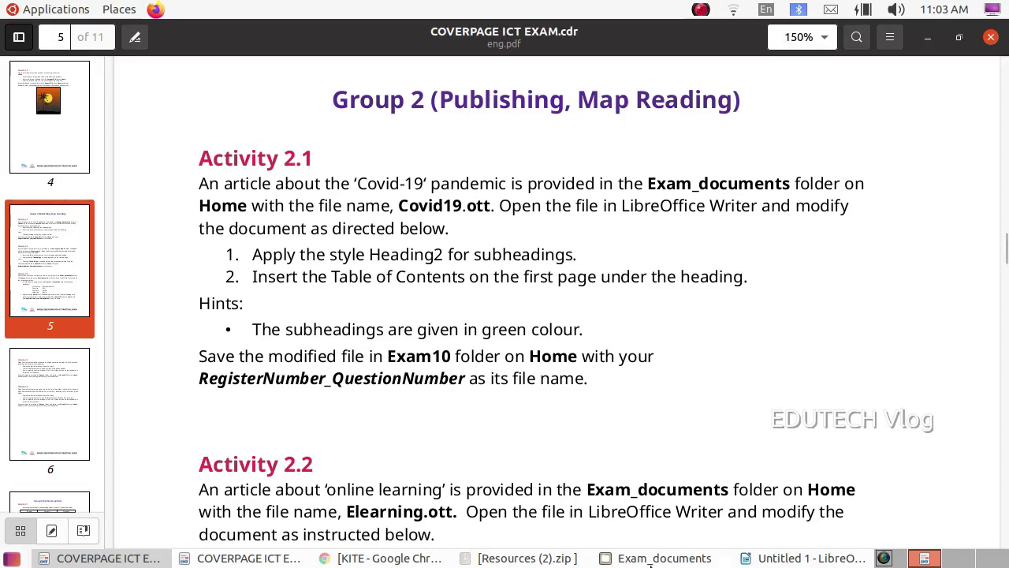
pyautogui.click(804, 558)
# Save the document in the Exam 10 folder in Home as an ODF text document, named with the register number followed by _2.
pyautogui.click(9, 60)
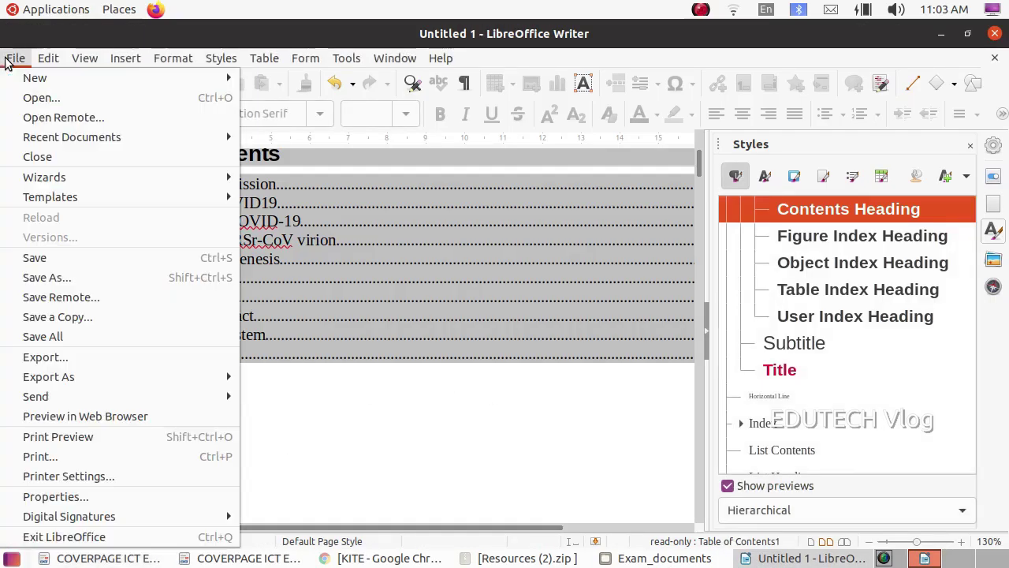
pyautogui.click(79, 278)
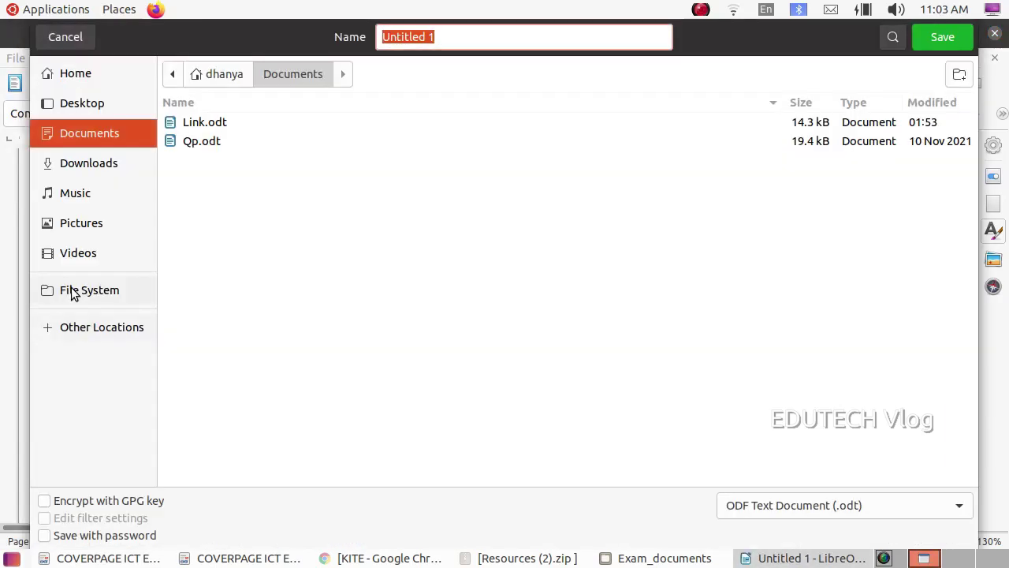
pyautogui.click(67, 75)
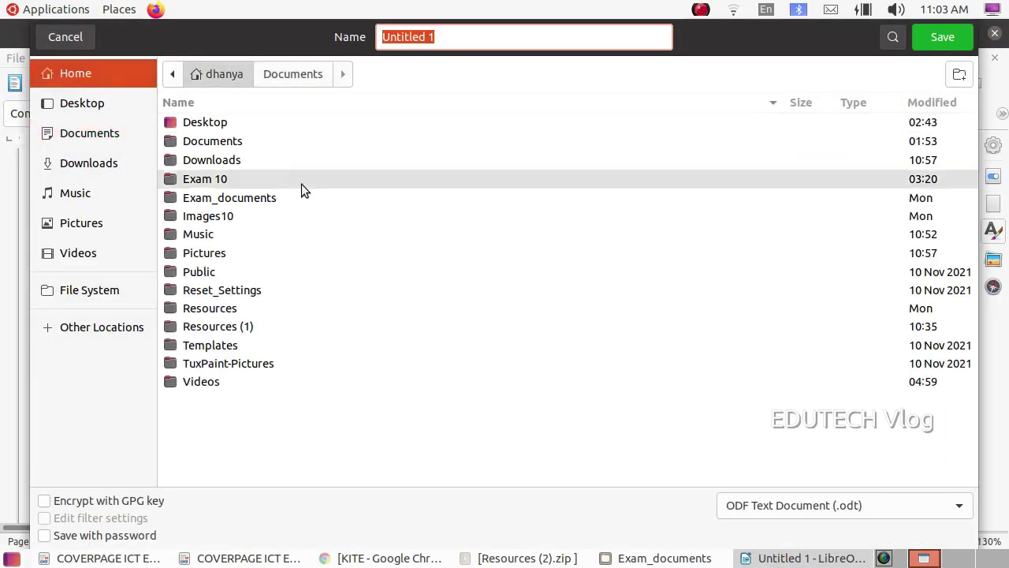
pyautogui.doubleClick(217, 181)
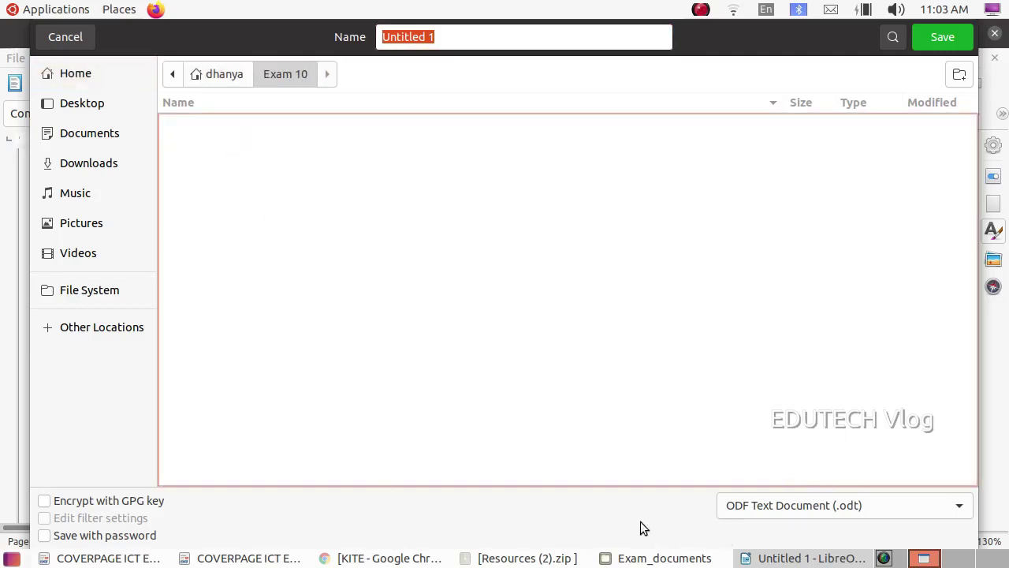
pyautogui.click(465, 38)
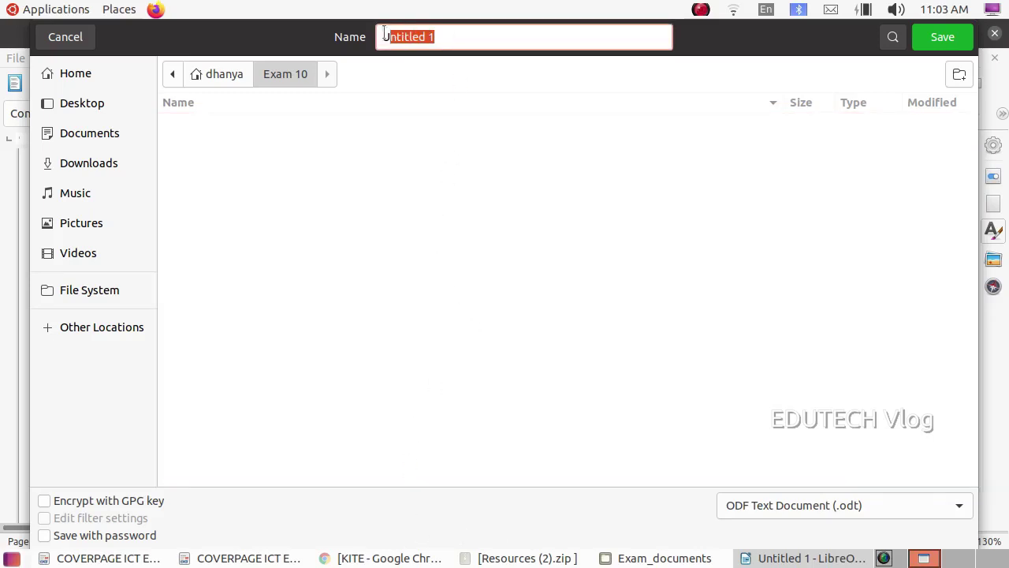
pyautogui.write('4343')
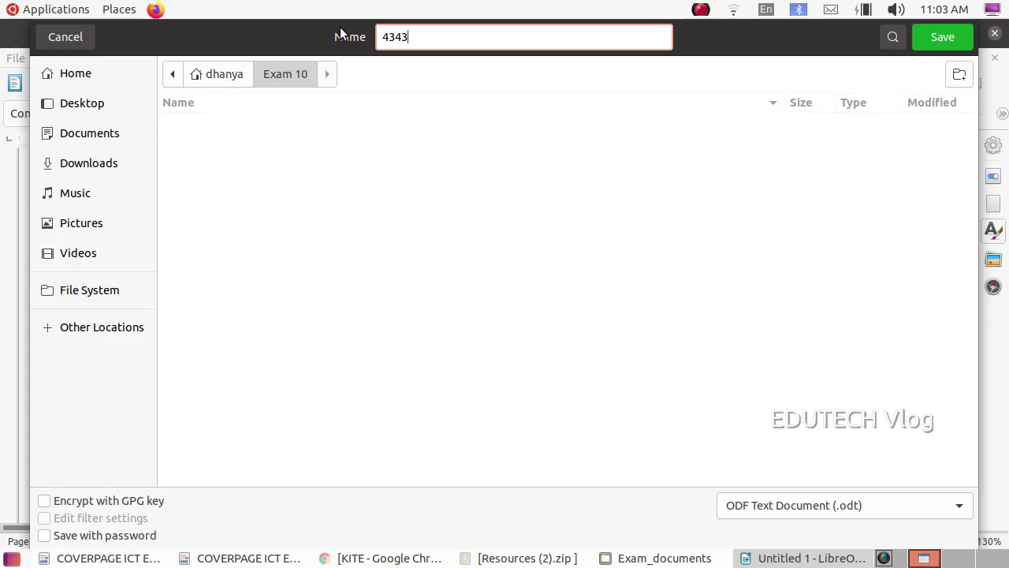
pyautogui.write('_2')
pyautogui.click(945, 36)
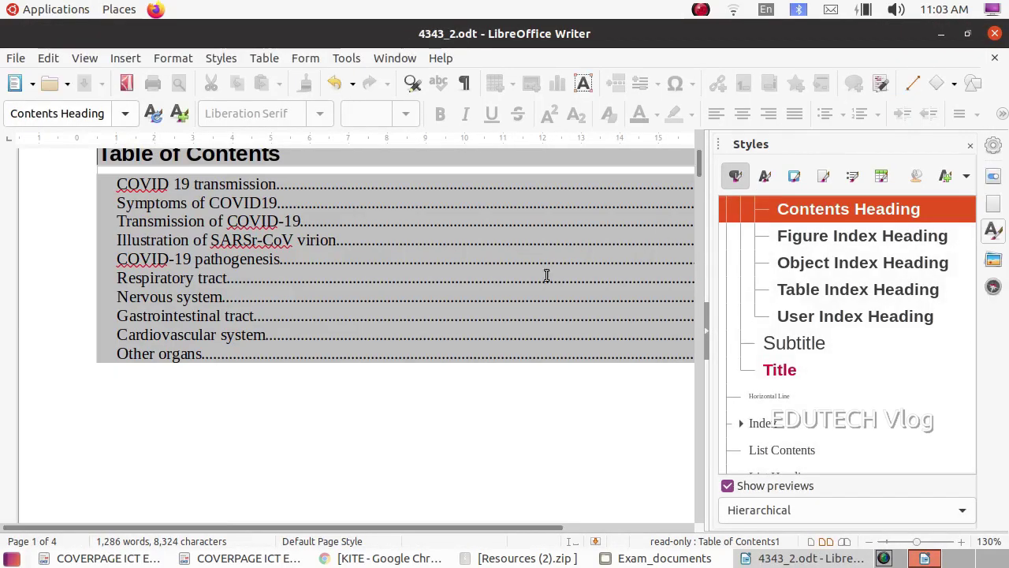
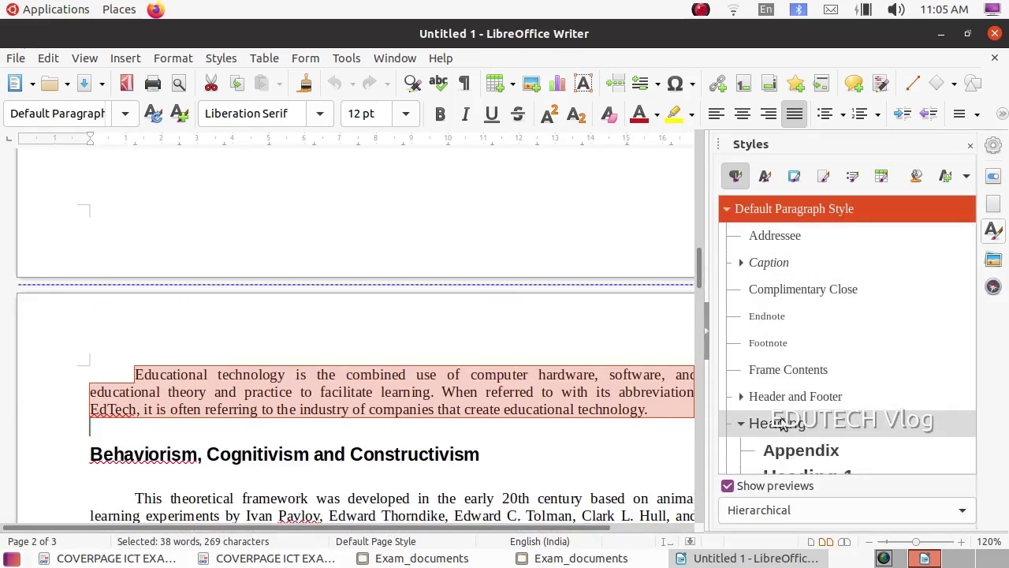
# Check the style required in the Activity 2.2 question and apply the Technology paragraph style to the selected "Educational technology" paragraph.
pyautogui.scroll(-5, 784, 426)
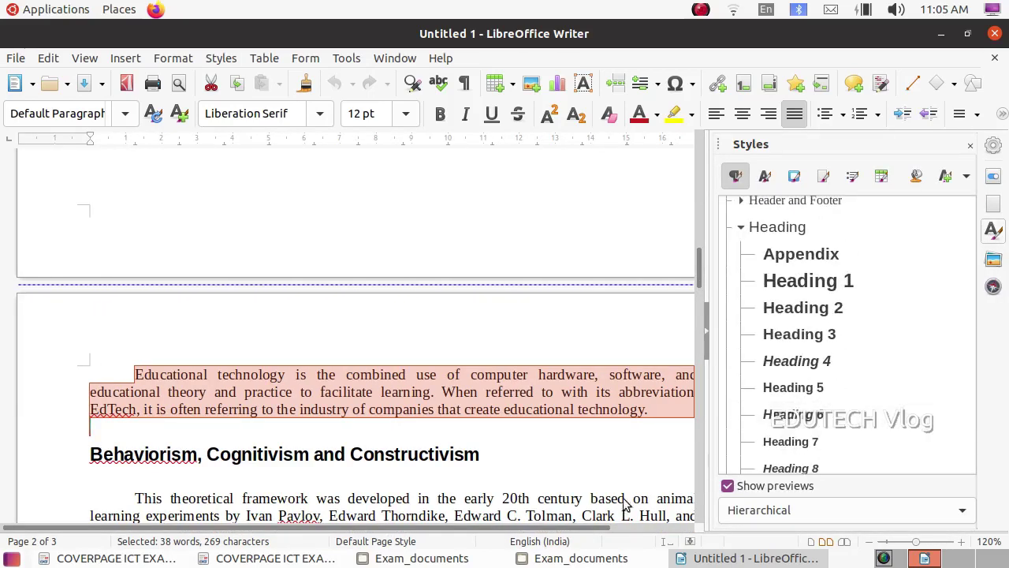
pyautogui.click(207, 558)
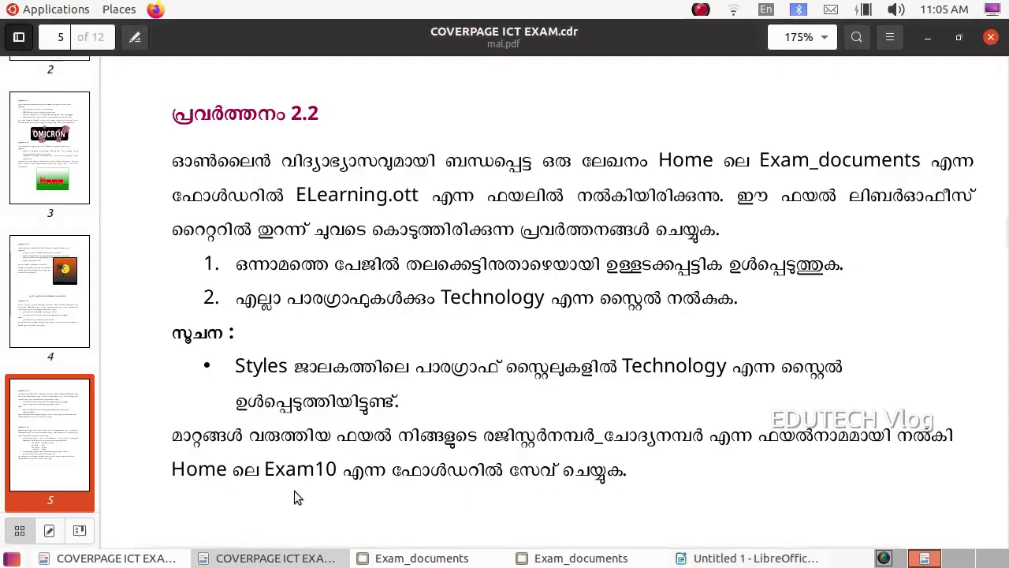
pyautogui.click(816, 558)
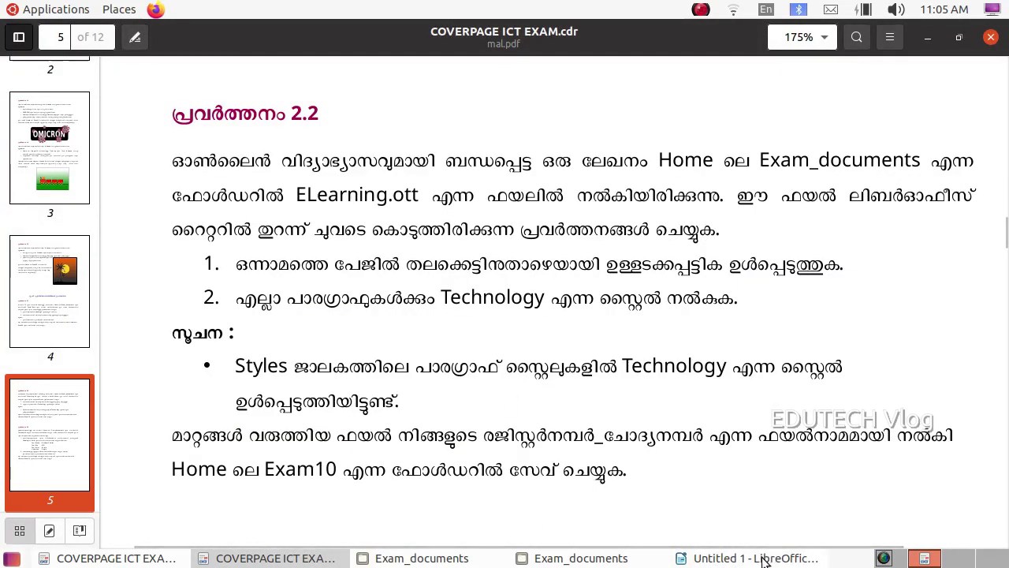
pyautogui.scroll(-1, 862, 370)
pyautogui.scroll(-2, 862, 370)
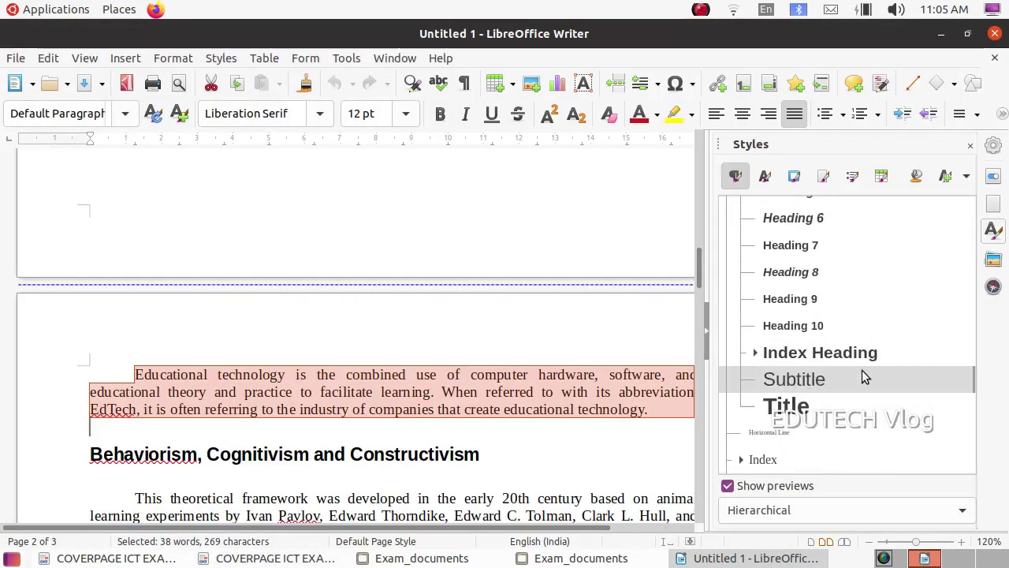
pyautogui.scroll(-2, 861, 369)
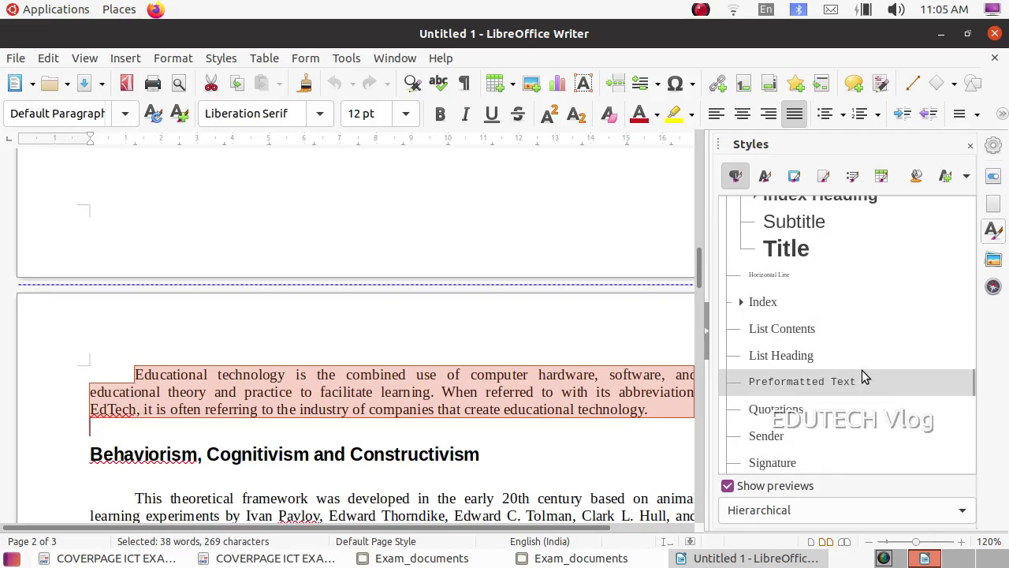
pyautogui.scroll(-1, 861, 369)
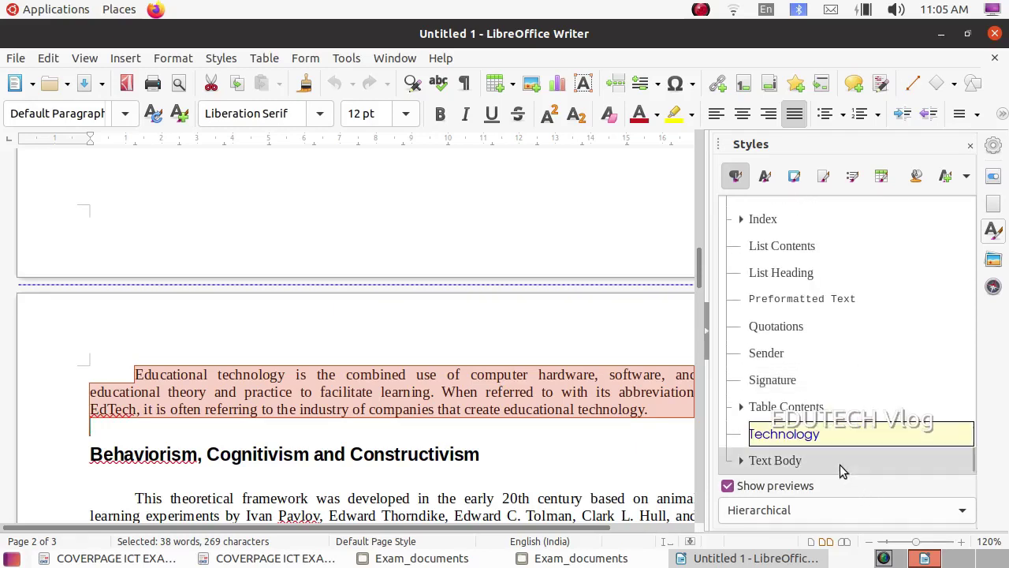
pyautogui.doubleClick(806, 438)
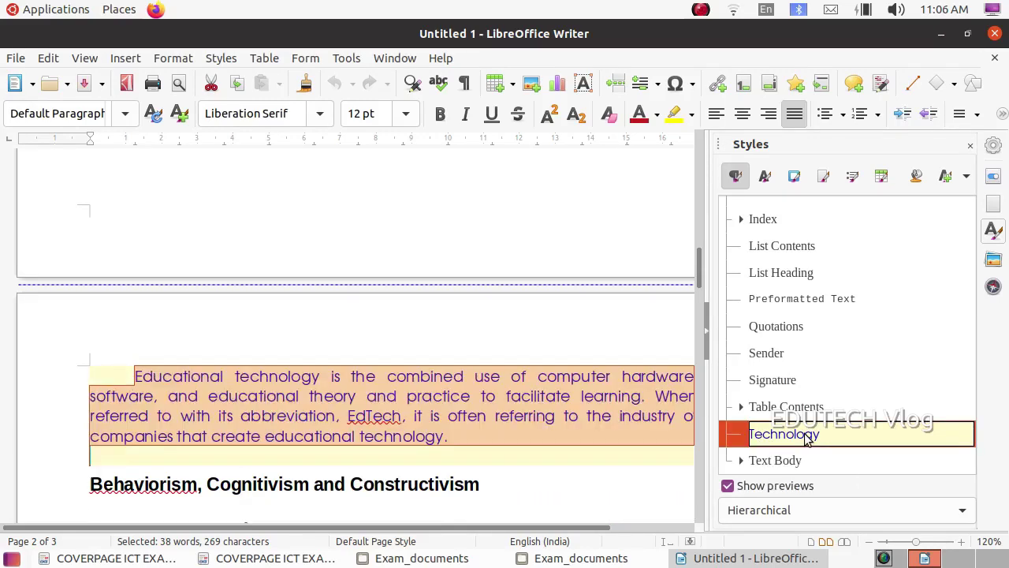
# Apply the Technology style to the paragraphs under "Behaviorism, Cognitivism and Constructivism" and "Audio and video".
pyautogui.scroll(-2, 403, 465)
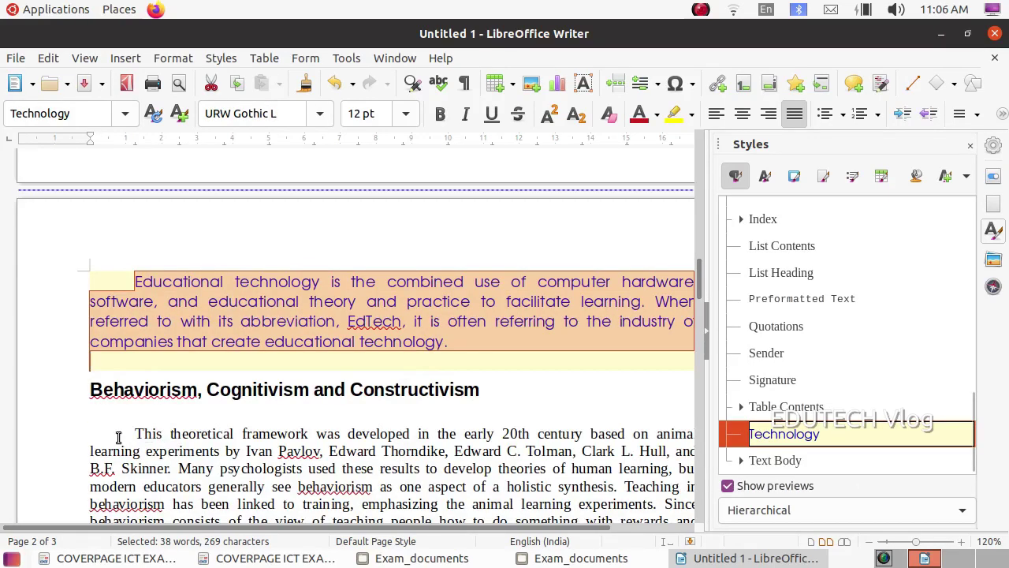
pyautogui.moveTo(118, 433); pyautogui.dragTo(374, 426)
pyautogui.scroll(8, 758, 433)
pyautogui.click(758, 432)
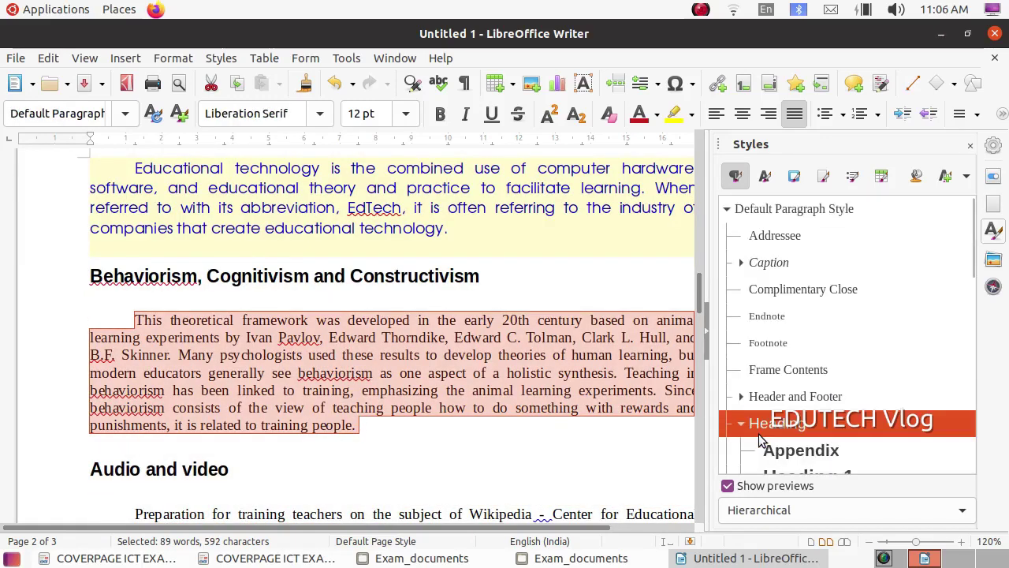
pyautogui.scroll(-5, 764, 448)
pyautogui.scroll(-6, 764, 449)
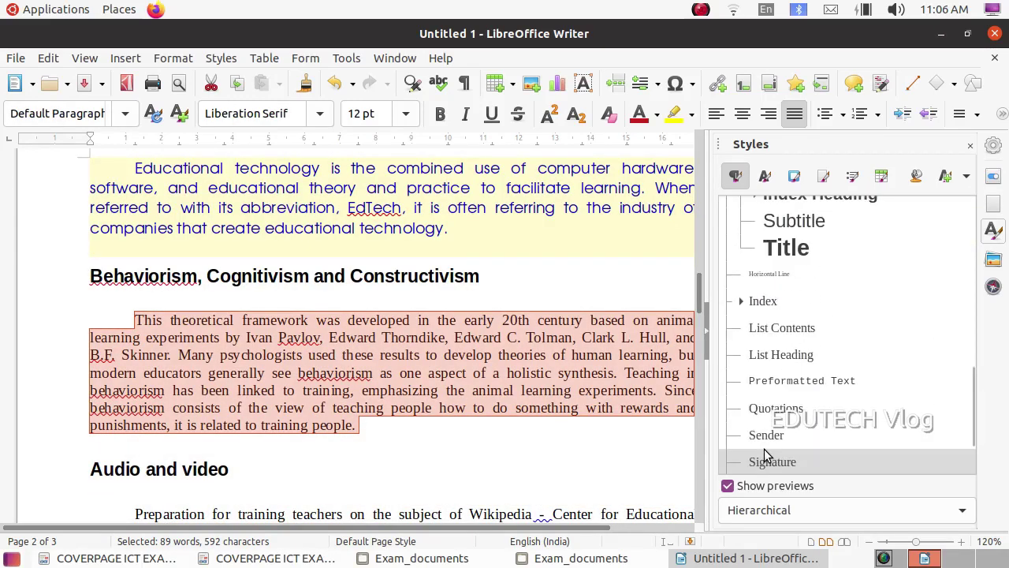
pyautogui.click(784, 433)
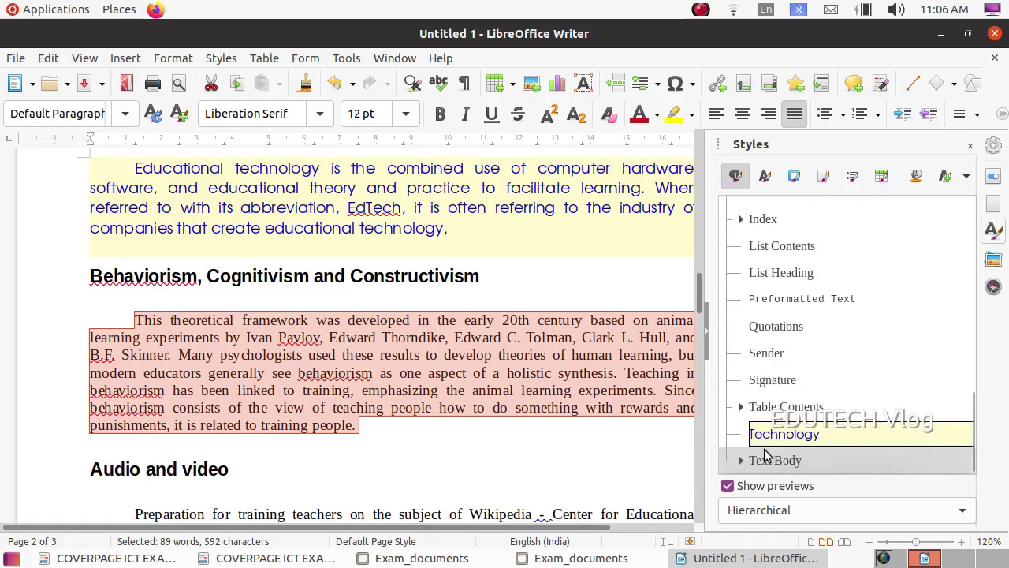
pyautogui.click(124, 114)
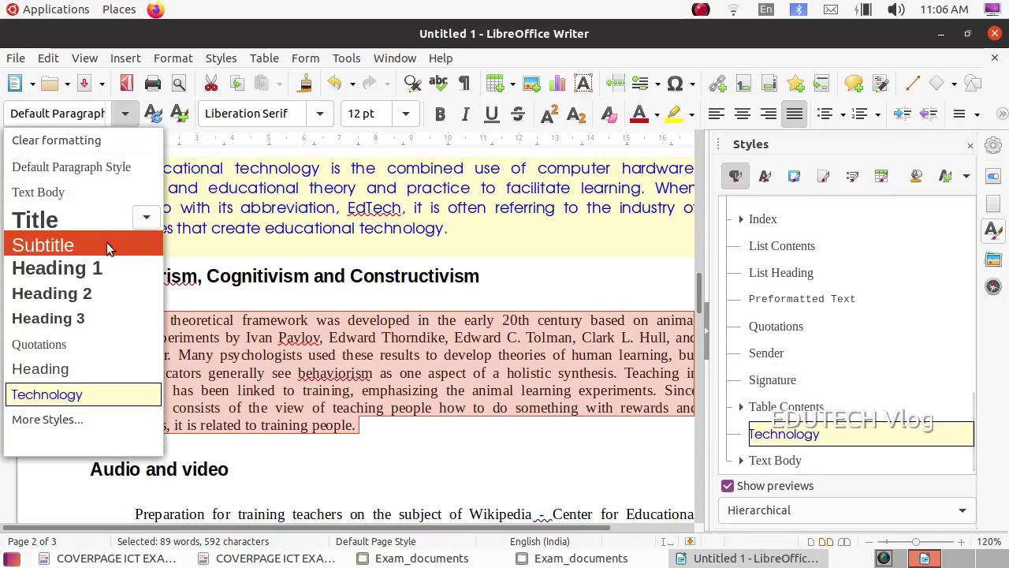
pyautogui.click(79, 397)
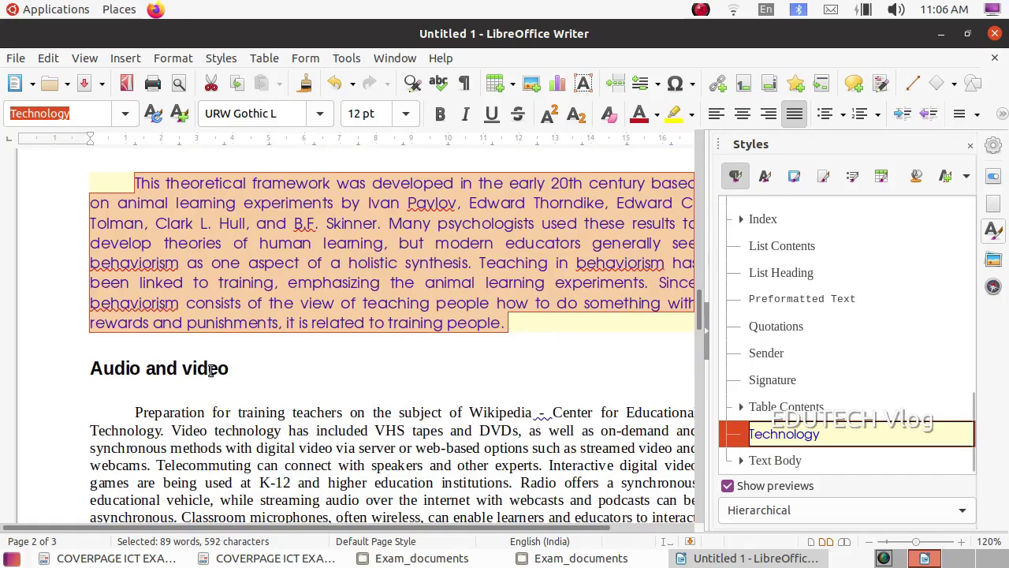
pyautogui.scroll(-3, 319, 379)
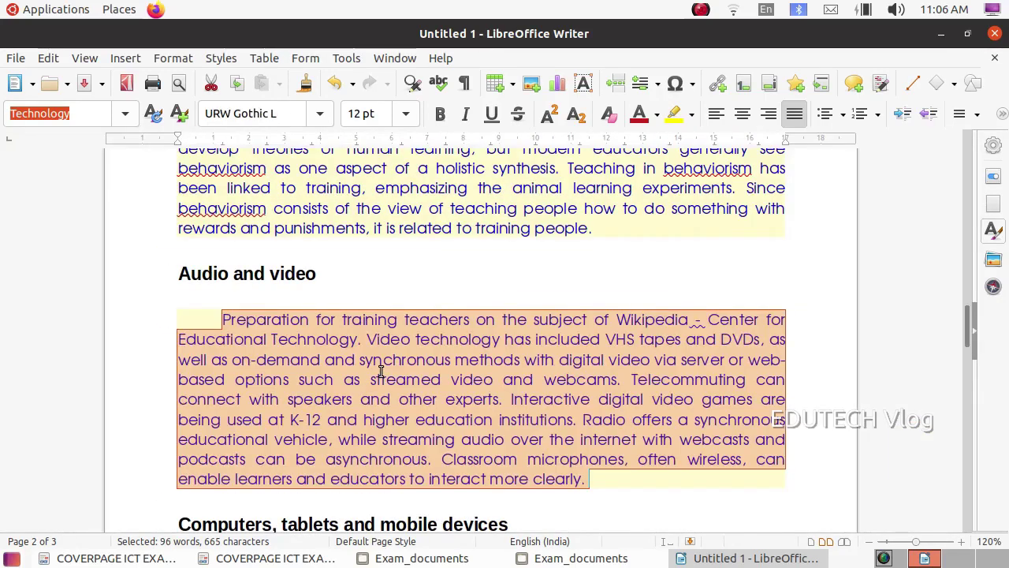
# Select all remaining body paragraphs together, from "Computers, tablets and mobile devices" to "Learning management system", leaving out the headings, and apply the Technology style.
pyautogui.scroll(-3, 375, 378)
pyautogui.moveTo(221, 335); pyautogui.dragTo(448, 450)
pyautogui.scroll(-2, 449, 453)
pyautogui.scroll(-1, 449, 454)
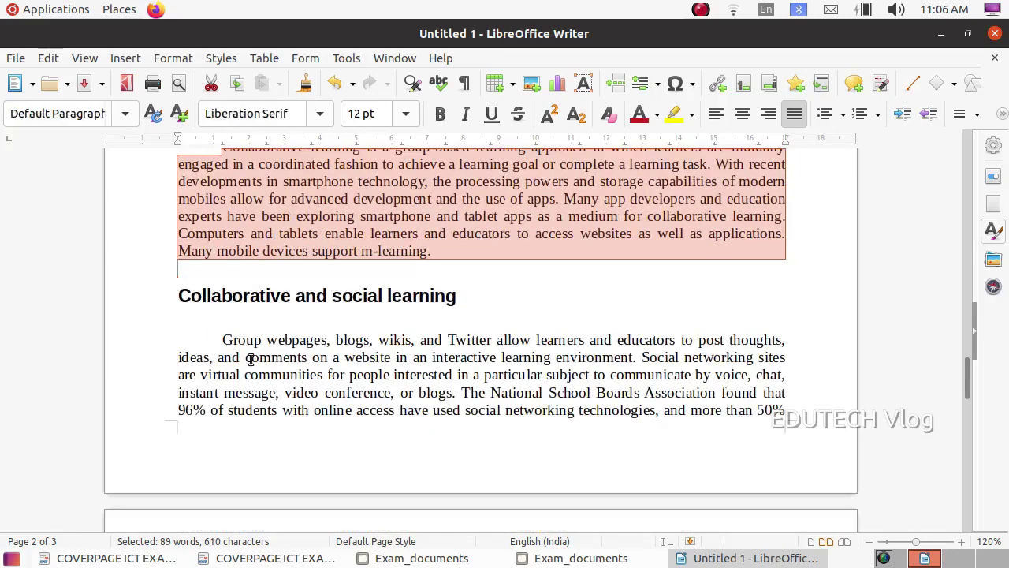
pyautogui.moveTo(220, 337); pyautogui.dragTo(743, 424)
pyautogui.scroll(-2, 692, 427)
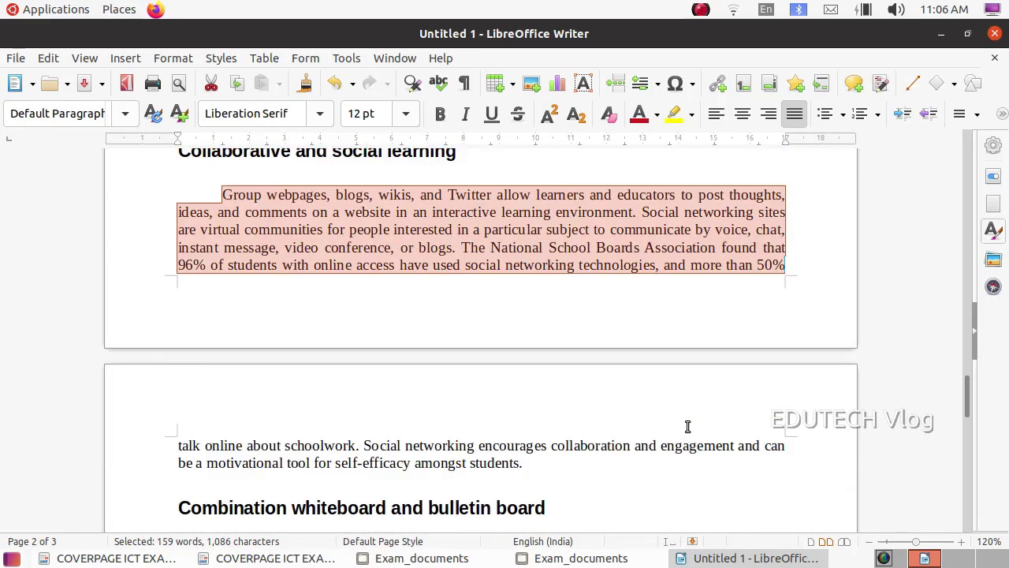
pyautogui.moveTo(177, 444); pyautogui.dragTo(541, 462)
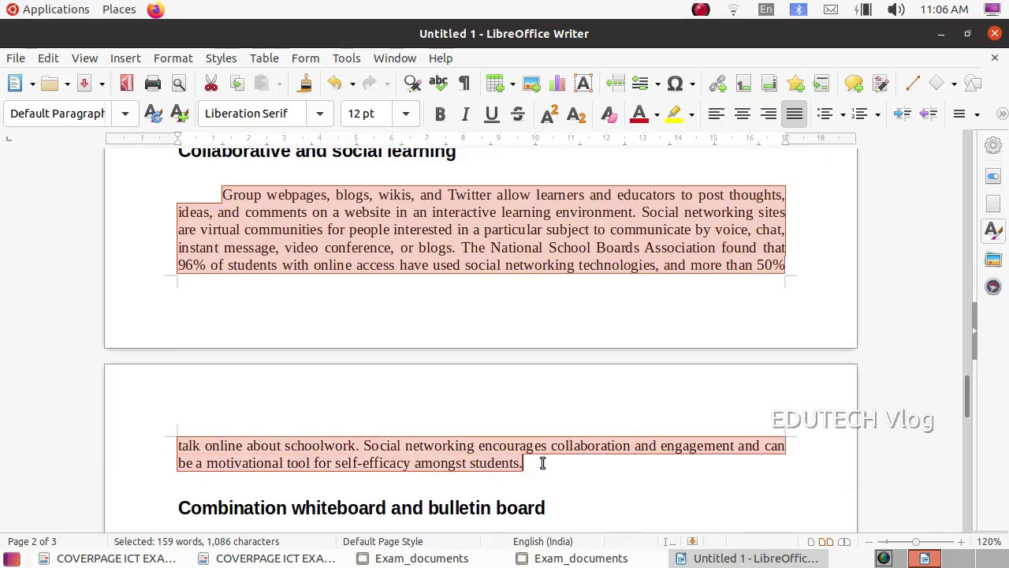
pyautogui.scroll(-4, 504, 461)
pyautogui.moveTo(207, 365); pyautogui.dragTo(490, 490)
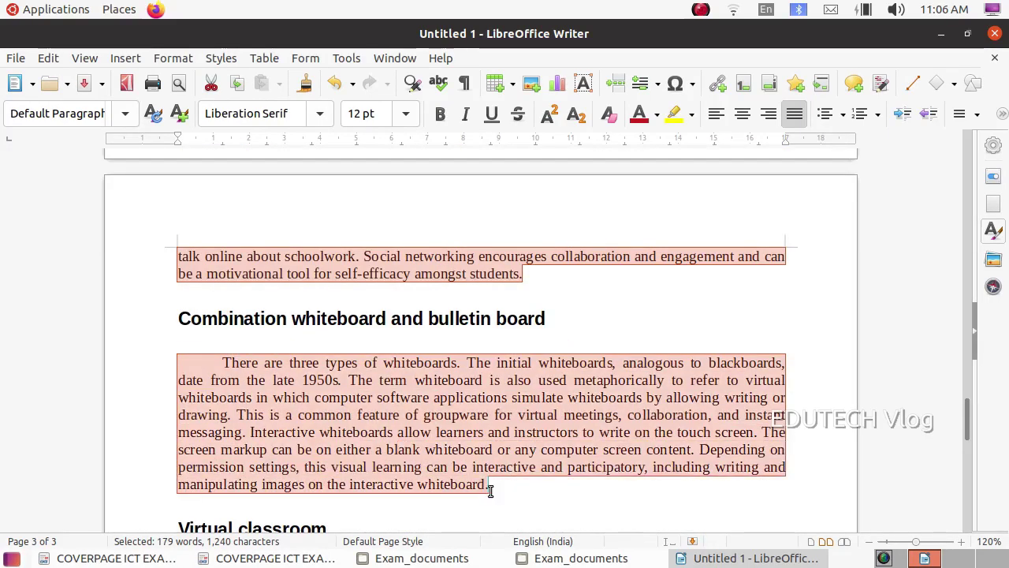
pyautogui.scroll(-5, 325, 432)
pyautogui.moveTo(199, 340); pyautogui.dragTo(607, 442)
pyautogui.scroll(-6, 591, 442)
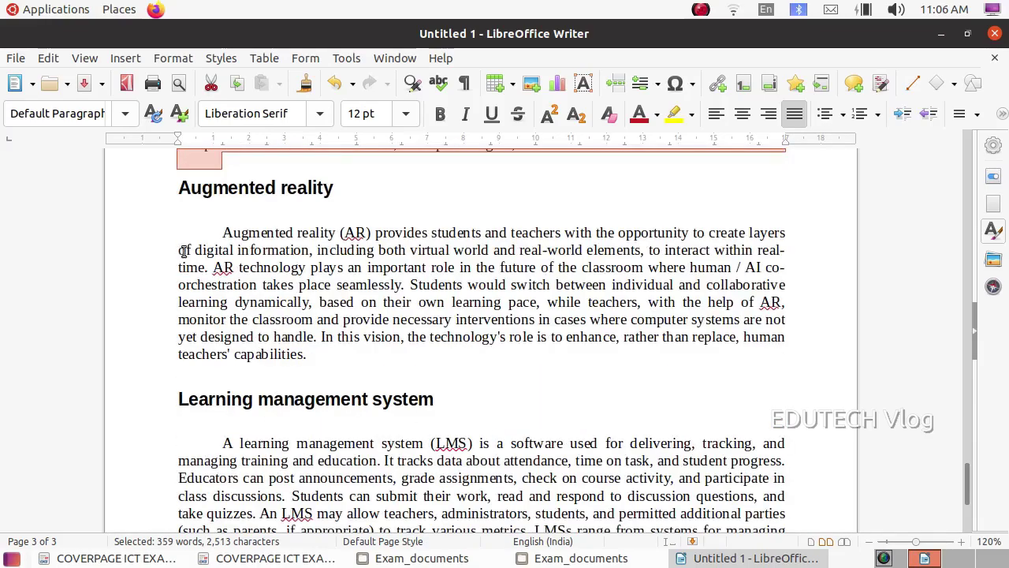
pyautogui.moveTo(189, 233); pyautogui.dragTo(396, 354)
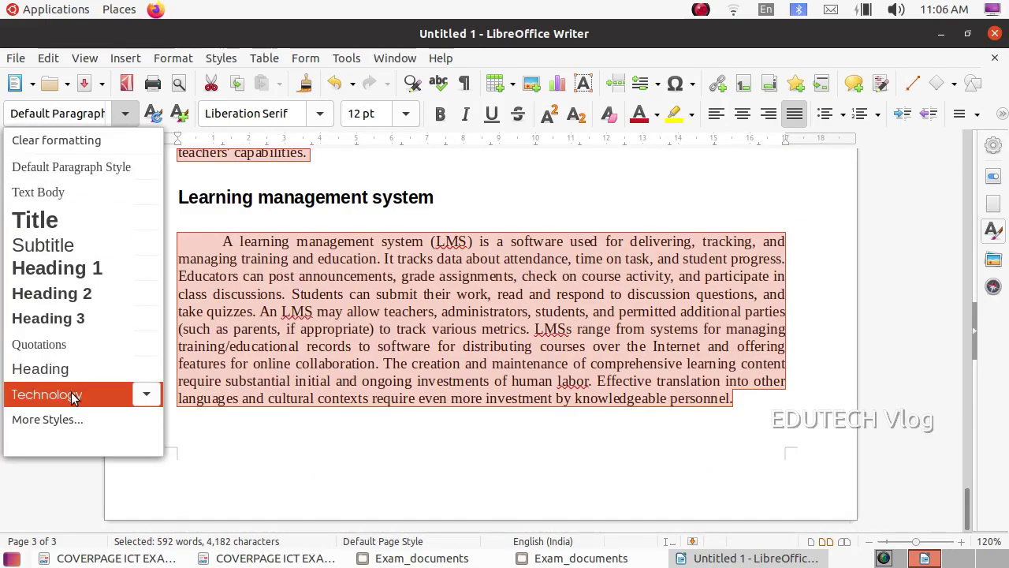
pyautogui.click(40, 396)
# Clear the selection, review the styled paragraphs back to the first page, and reread the Activity 2.2 instructions in the question paper.
pyautogui.scroll(15, 456, 386)
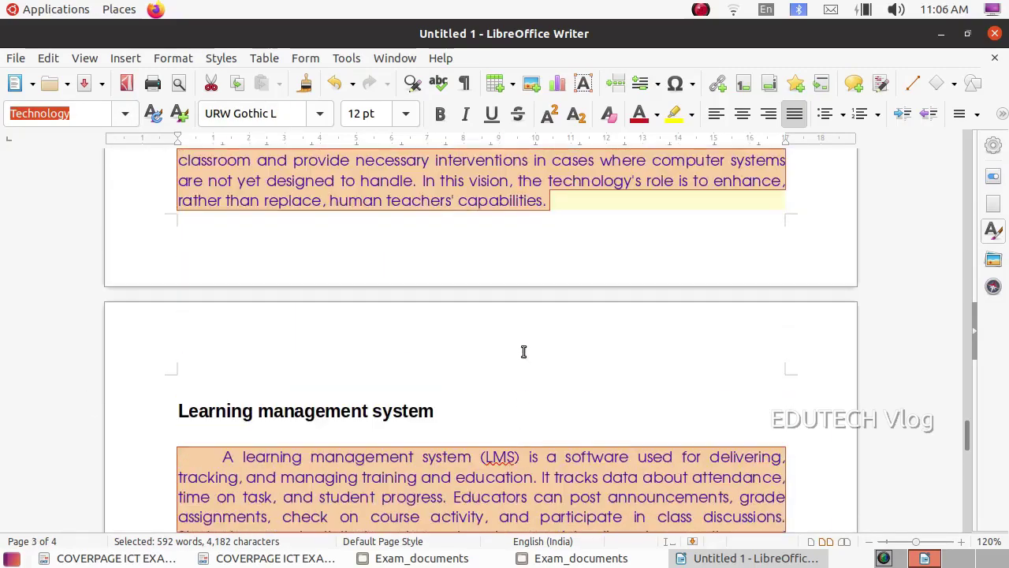
pyautogui.click(550, 371)
pyautogui.scroll(7, 552, 372)
pyautogui.click(807, 380)
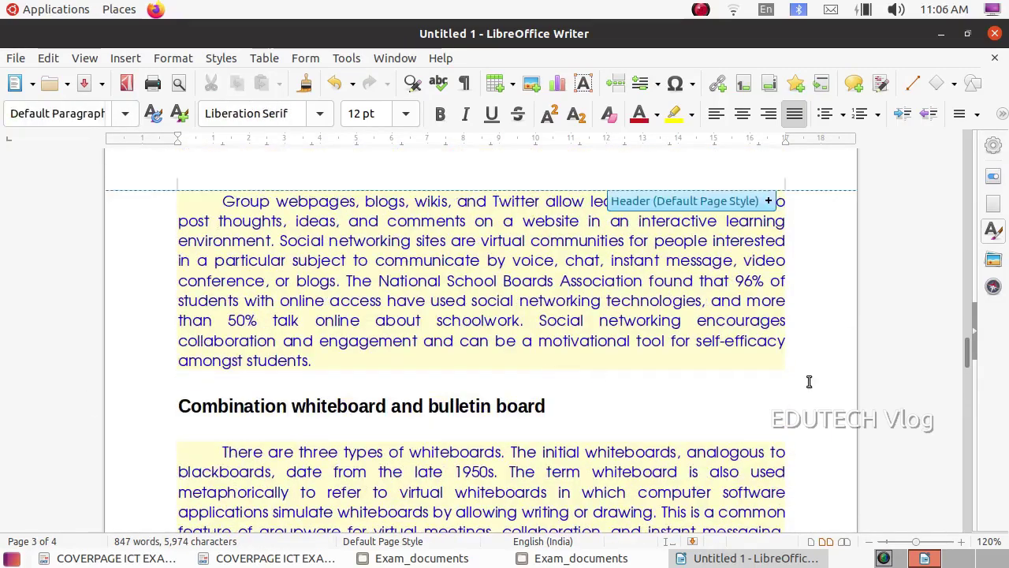
pyautogui.scroll(20, 725, 342)
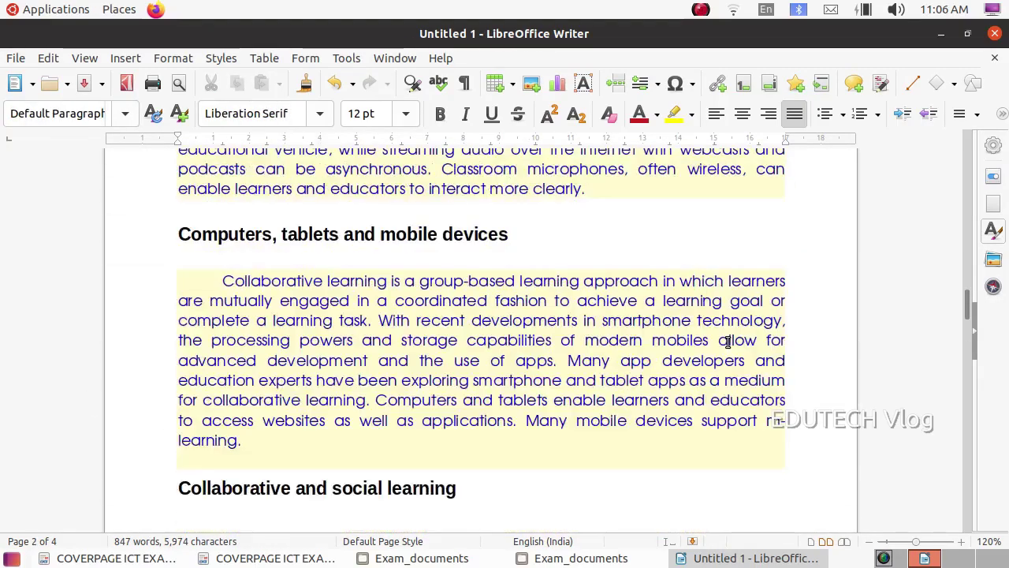
pyautogui.scroll(5, 728, 342)
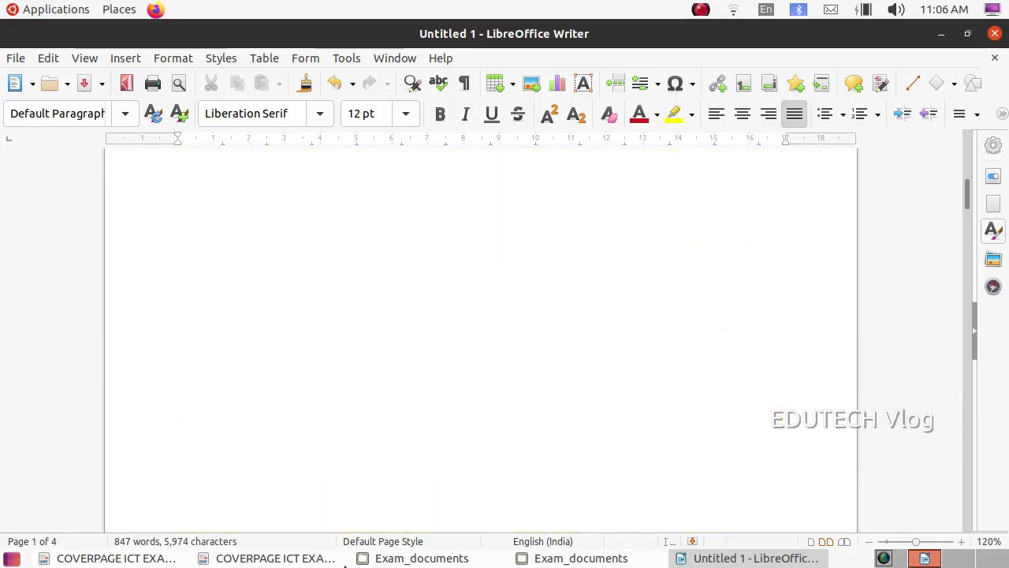
pyautogui.click(286, 558)
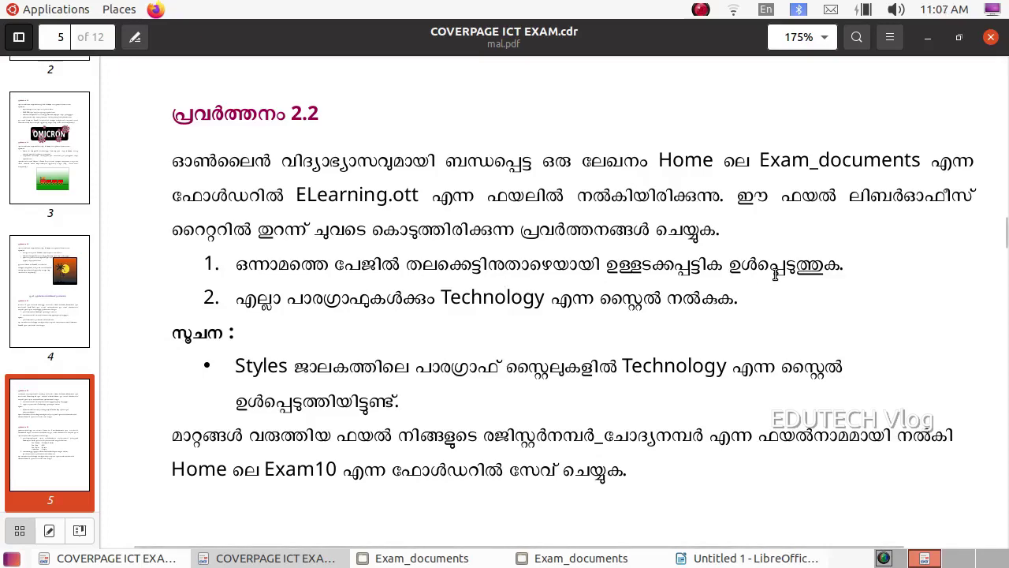
# Check the first instruction of Activity 2.2 and insert a Table of Contents for the entire document under the "Online Learning or E-learning" heading.
pyautogui.click(132, 560)
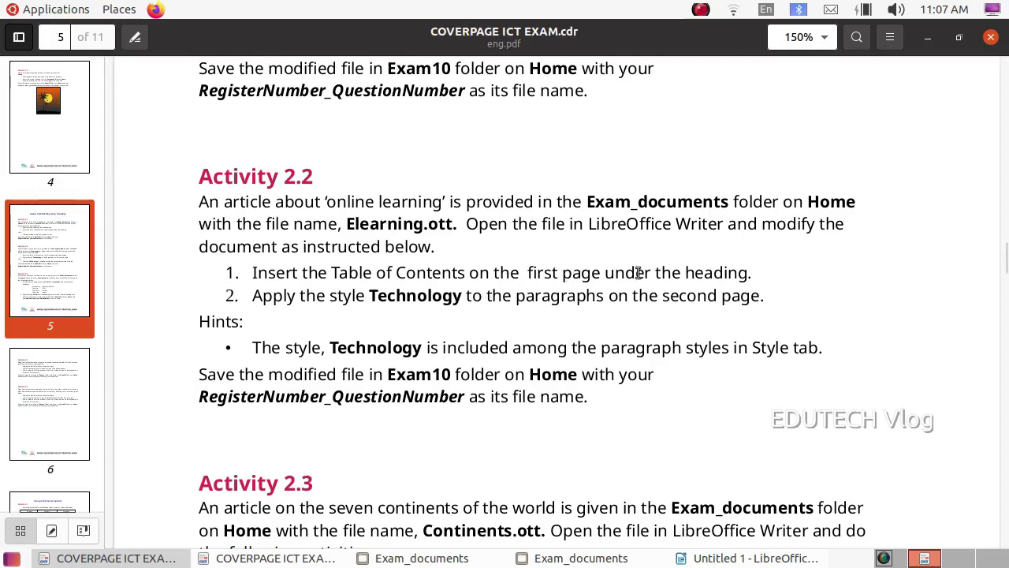
pyautogui.click(684, 558)
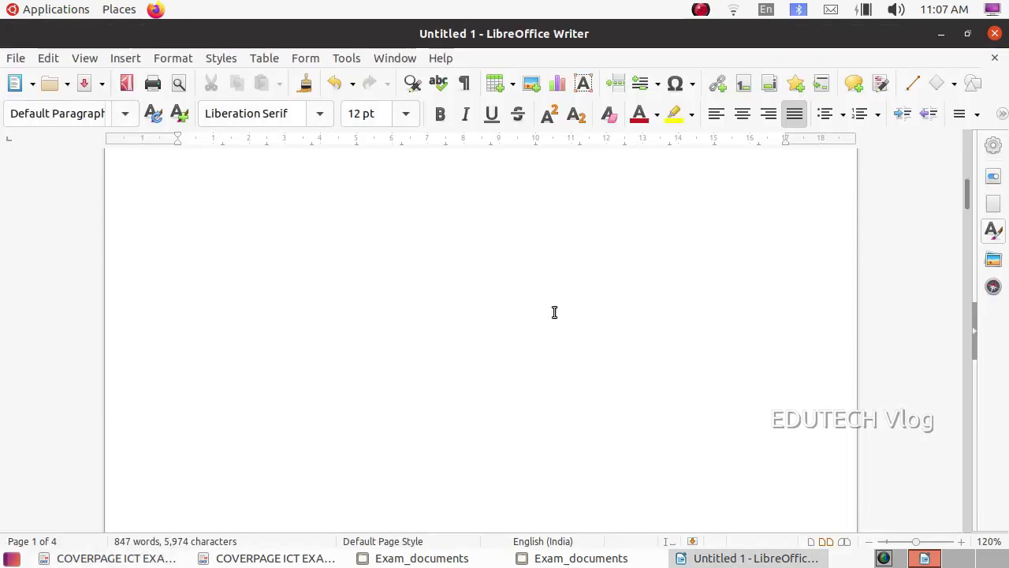
pyautogui.click(753, 268)
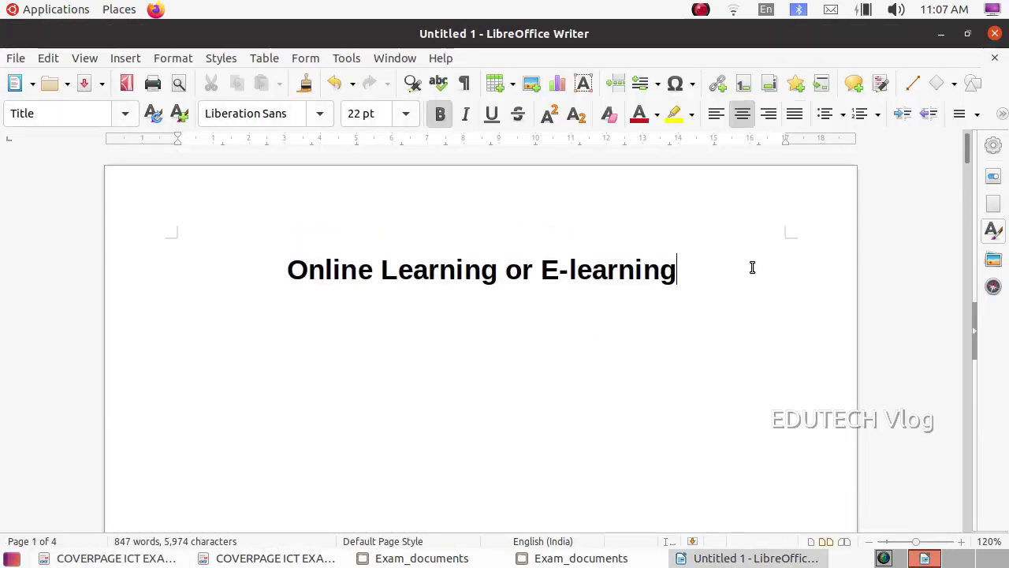
pyautogui.press('Down')
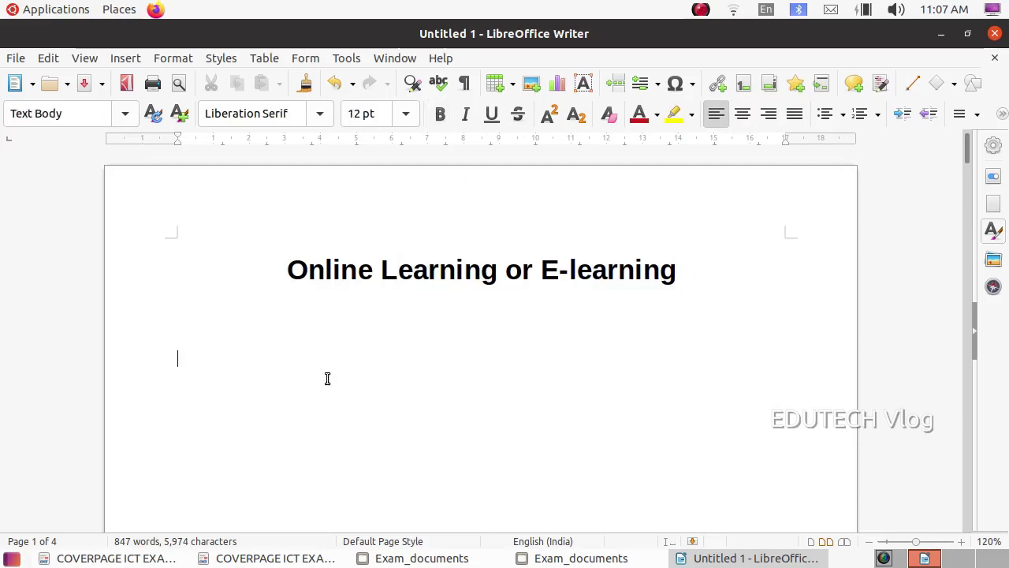
pyautogui.click(124, 59)
pyautogui.moveTo(194, 466)
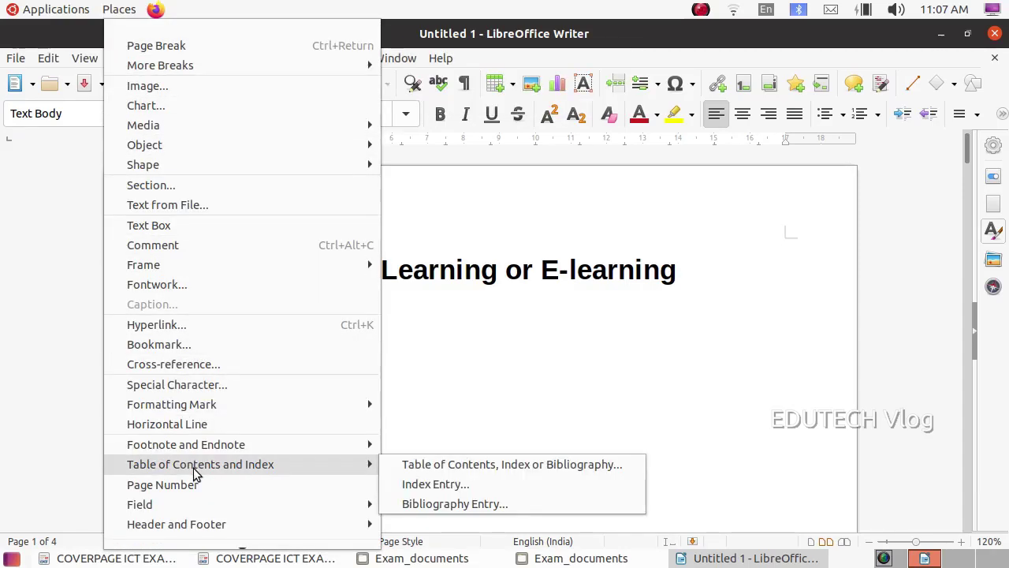
pyautogui.click(448, 465)
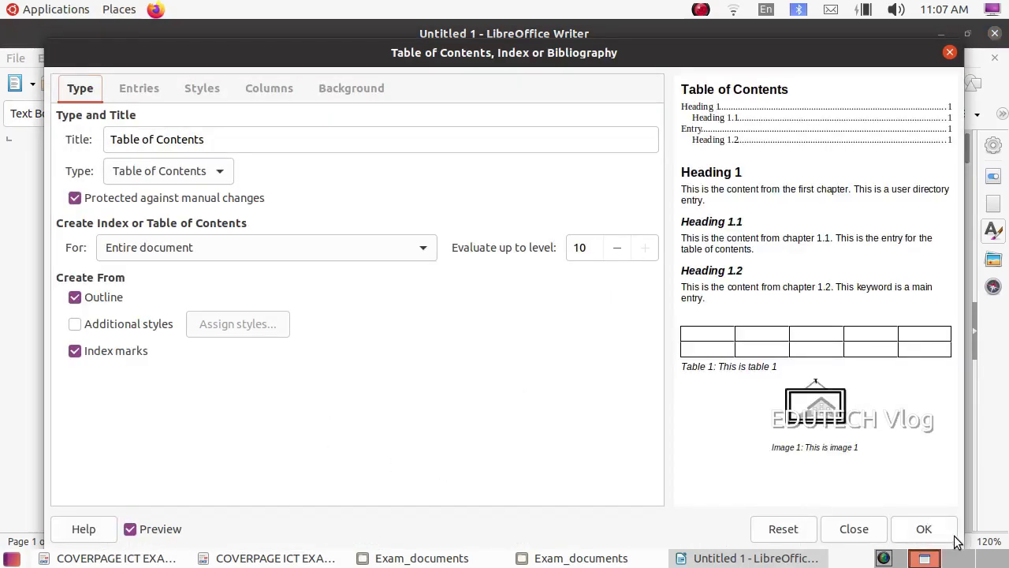
pyautogui.click(942, 532)
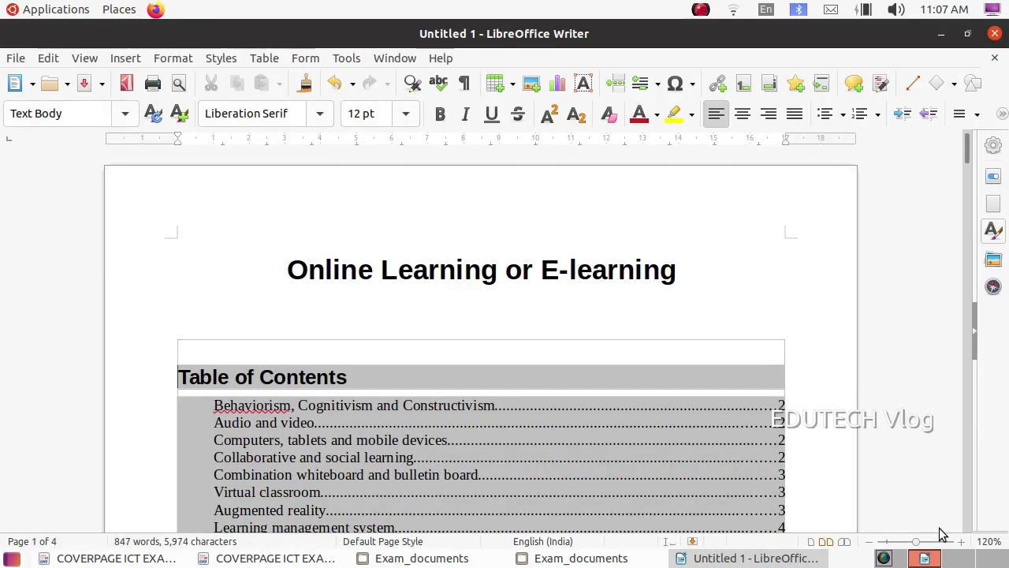
pyautogui.scroll(-3, 556, 402)
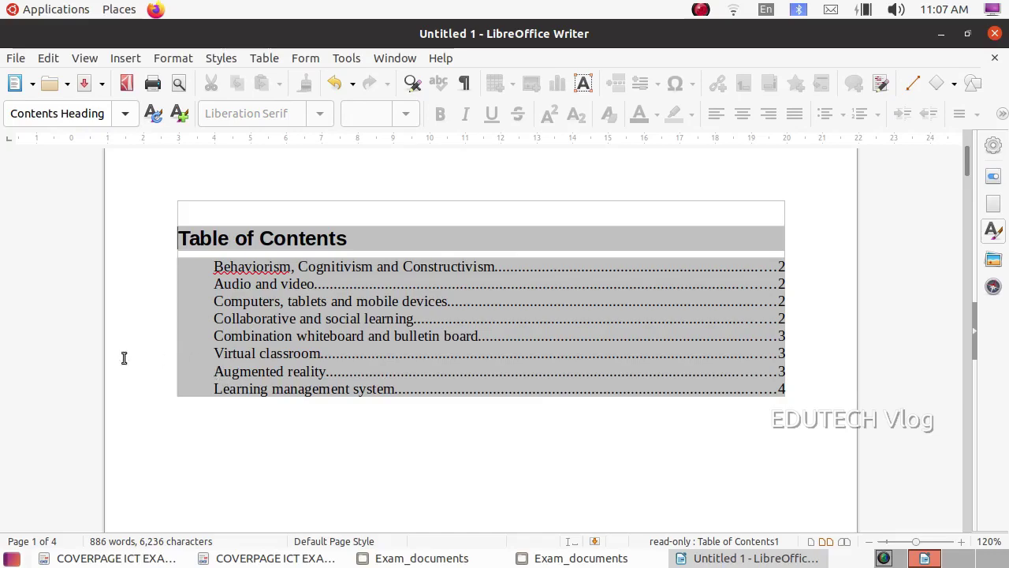
# Save the document as an ODF text document in Home's Exam 10 folder, named with the register number followed by _2.
pyautogui.click(148, 562)
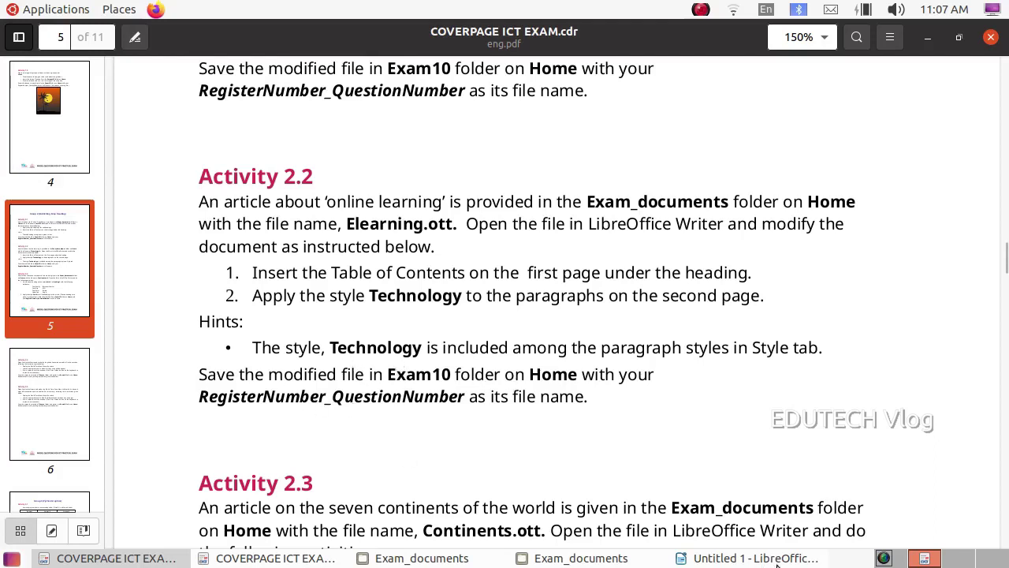
pyautogui.click(681, 558)
pyautogui.click(14, 60)
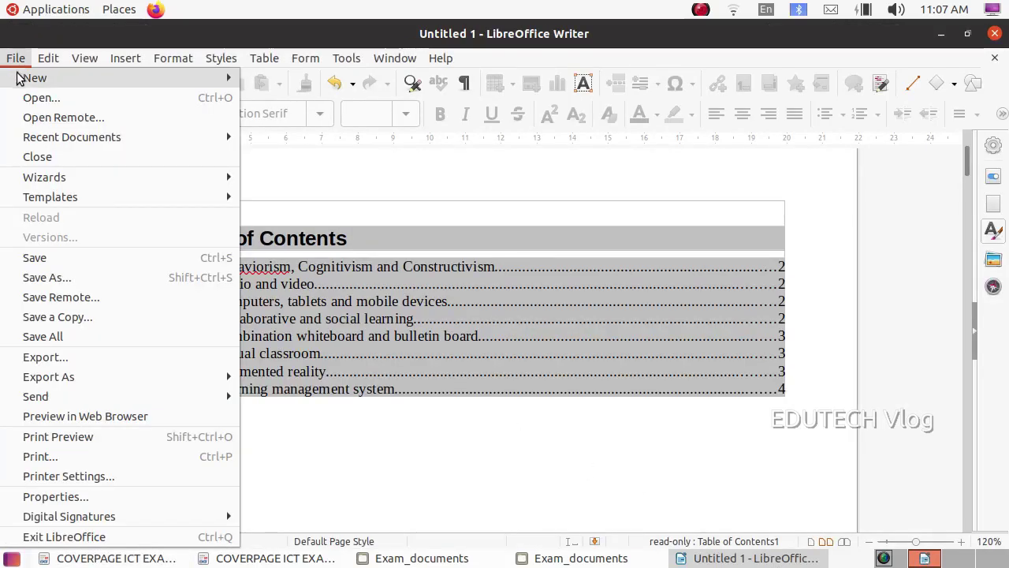
pyautogui.click(71, 279)
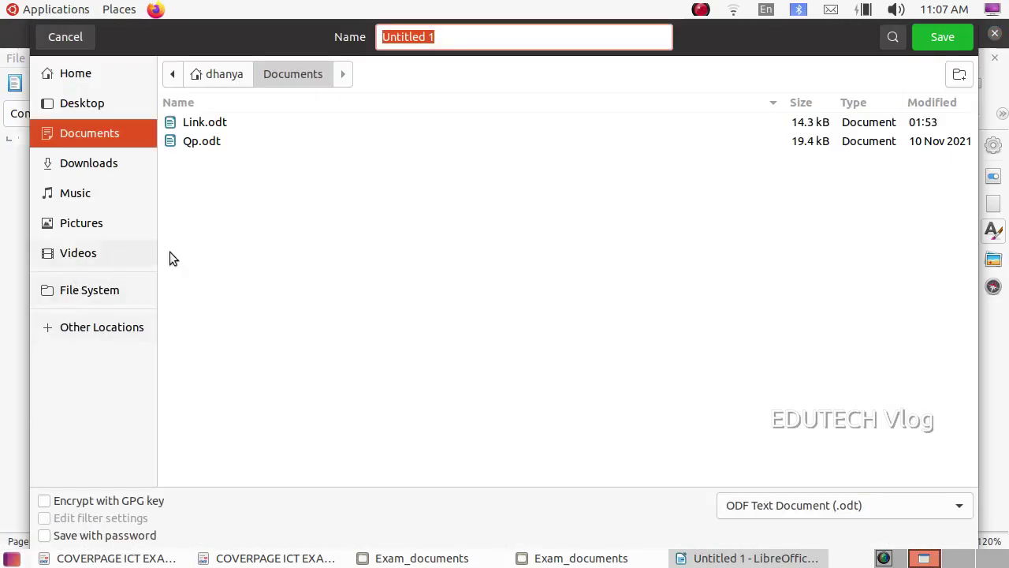
pyautogui.click(82, 74)
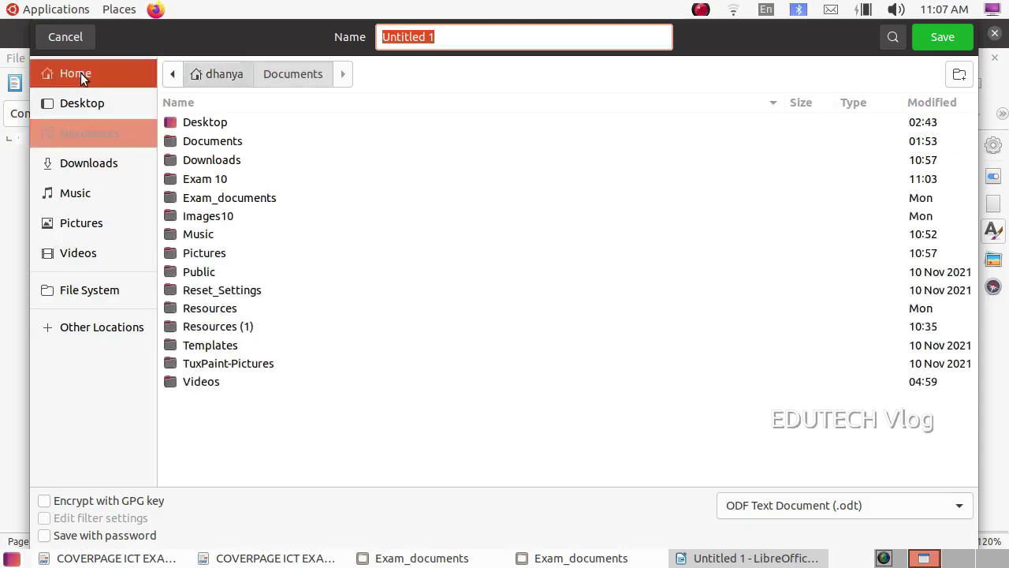
pyautogui.doubleClick(221, 180)
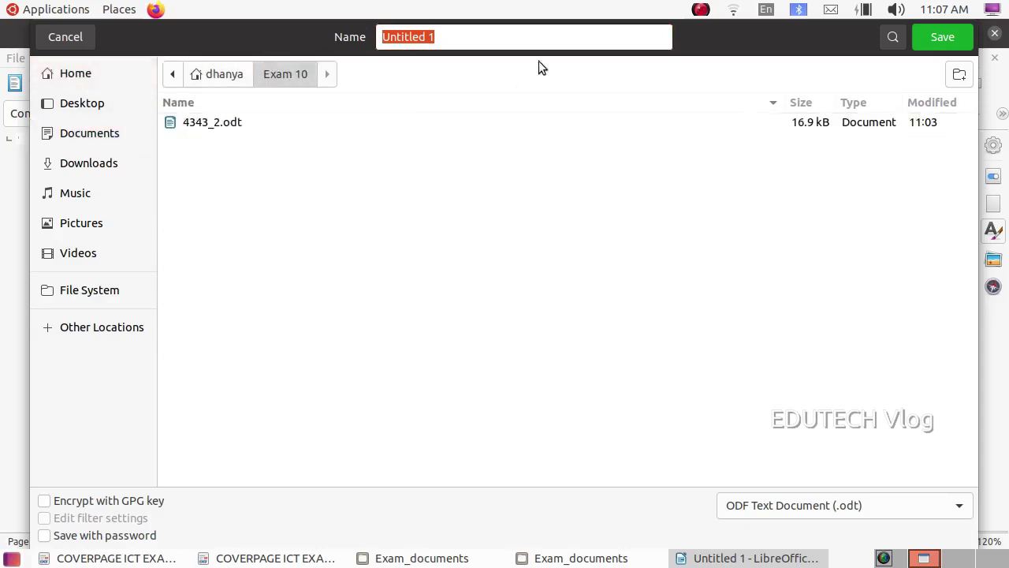
pyautogui.write('1245_2')
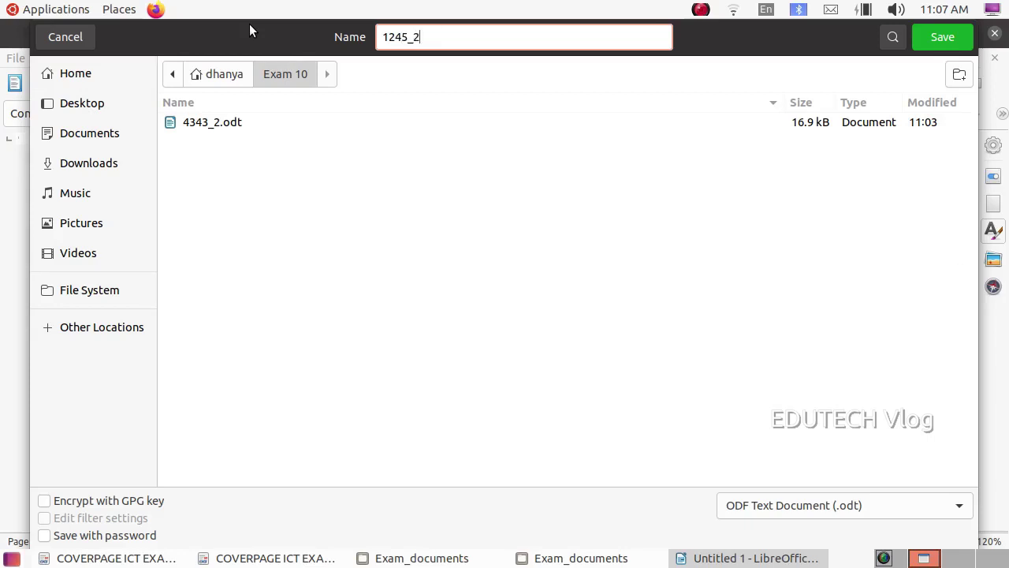
pyautogui.click(930, 40)
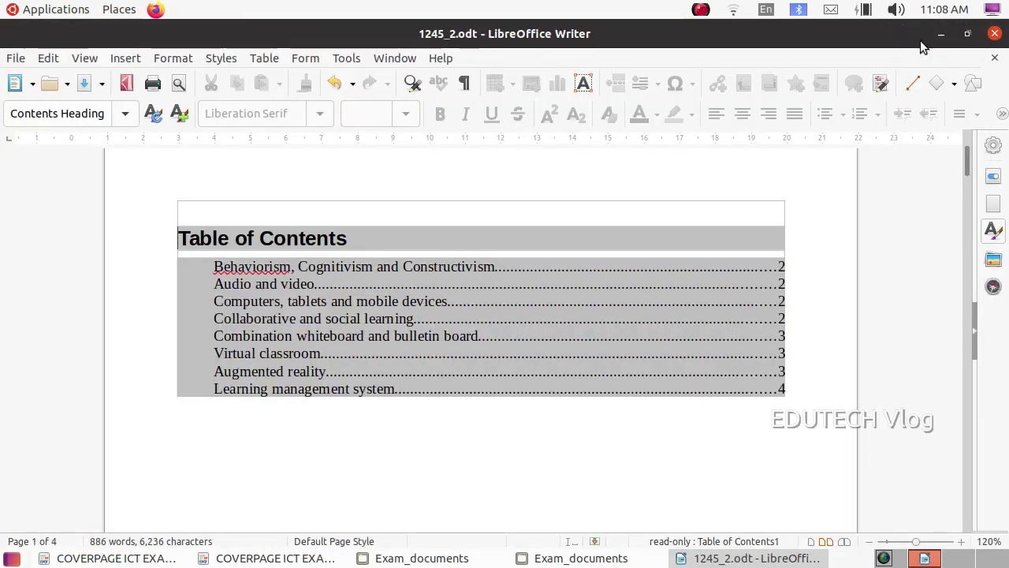
# Read the Activity 2.3 instructions in the English and Malayalam question papers, including the attributes required for the Earth style.
pyautogui.click(158, 560)
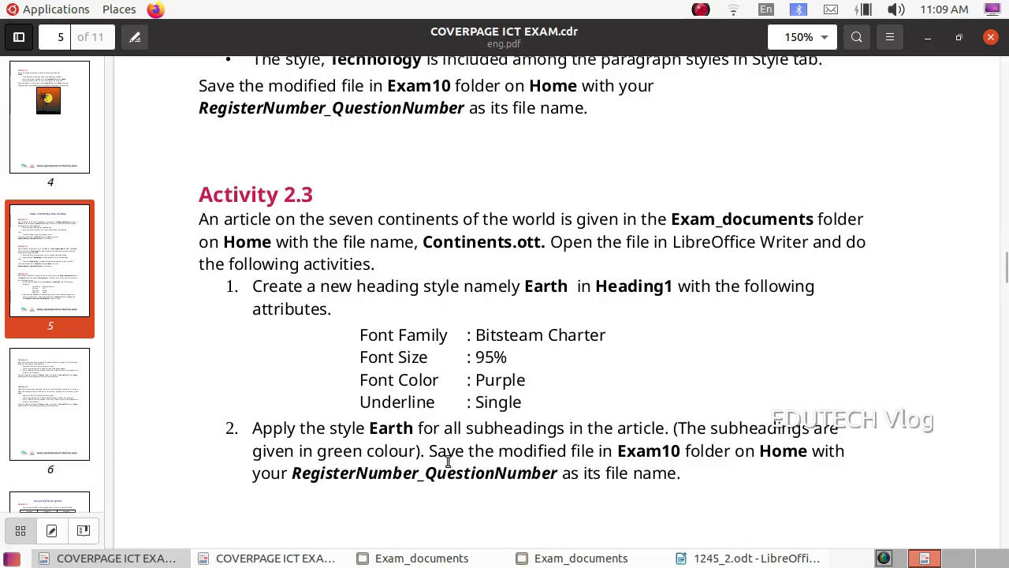
pyautogui.click(281, 560)
pyautogui.scroll(-5, 444, 421)
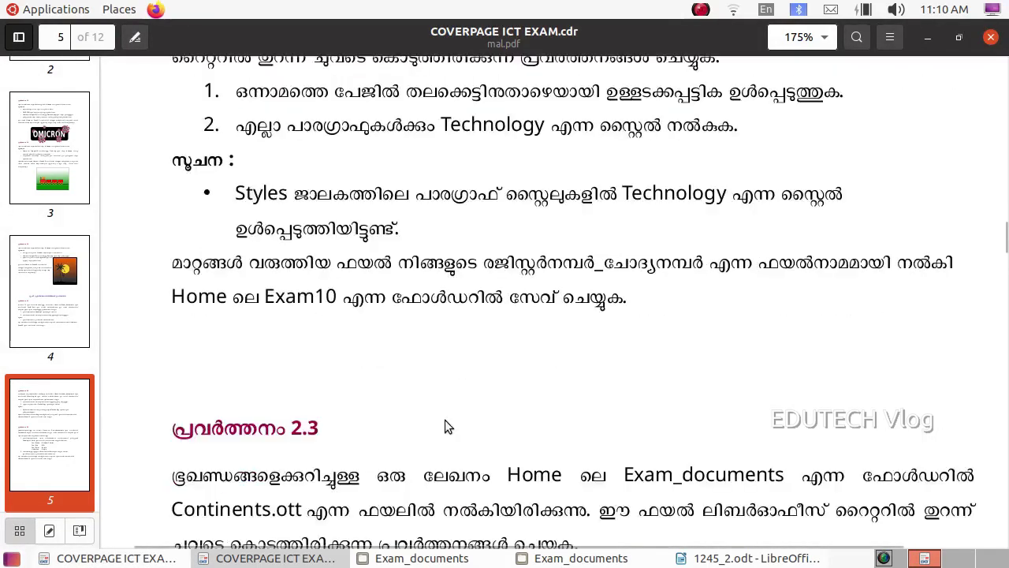
pyautogui.scroll(-3, 444, 419)
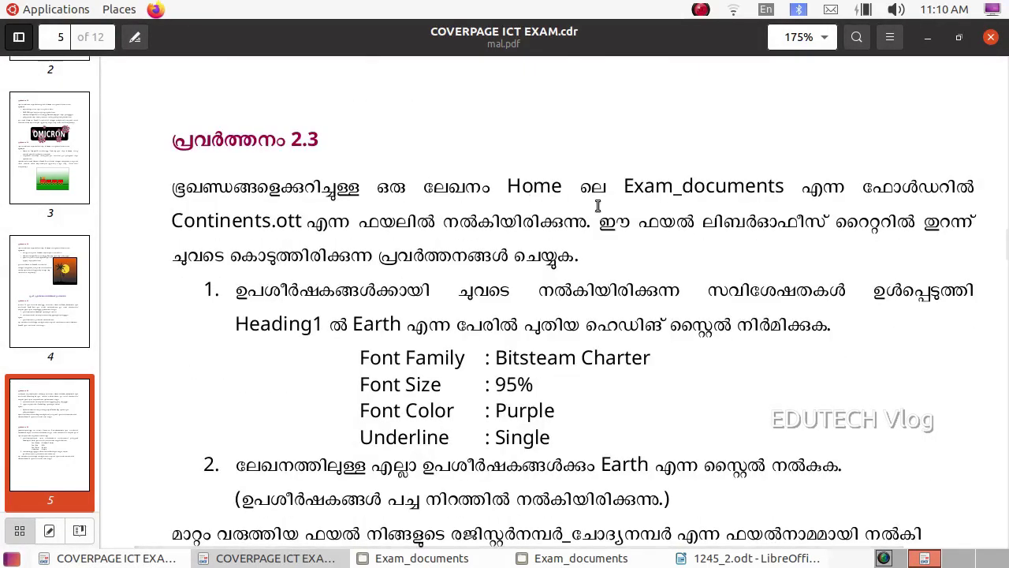
pyautogui.scroll(-2, 597, 207)
pyautogui.scroll(2, 597, 208)
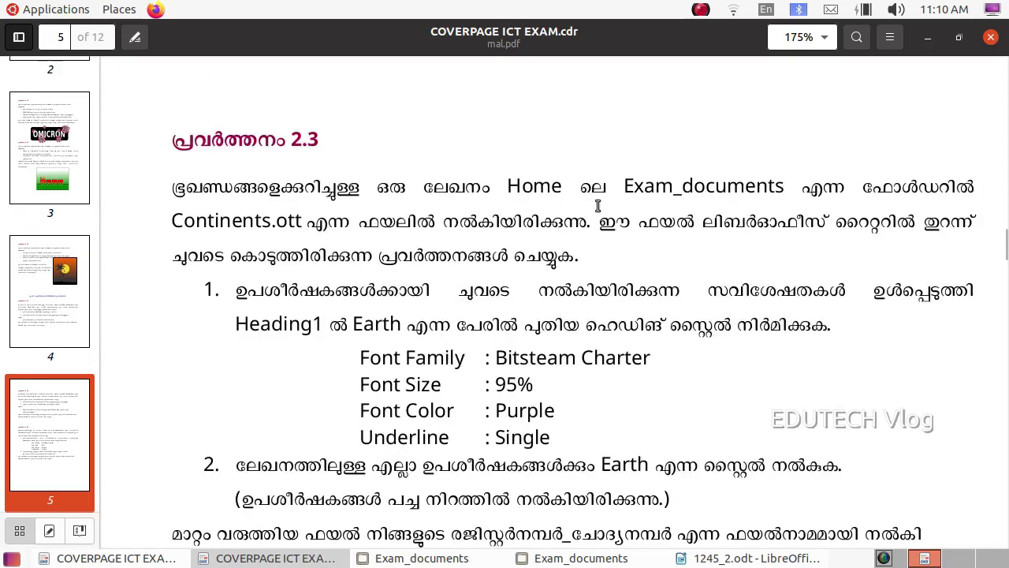
pyautogui.scroll(-2, 598, 206)
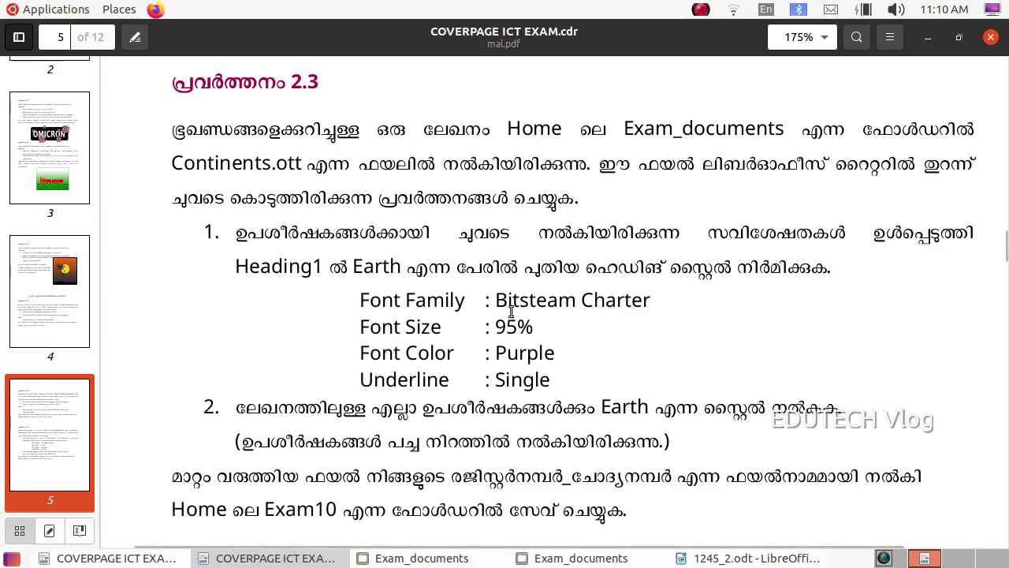
pyautogui.moveTo(355, 266); pyautogui.dragTo(408, 260)
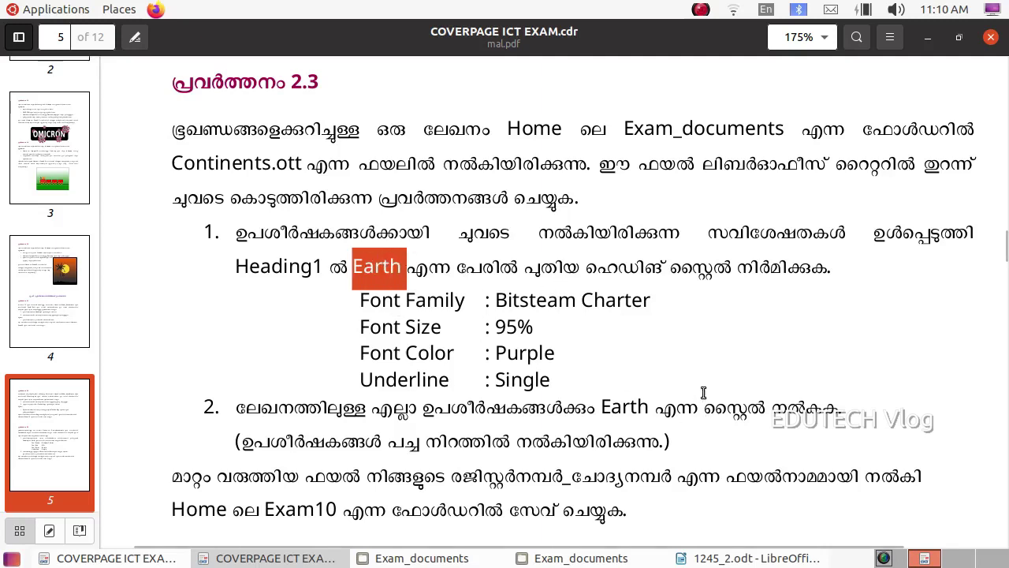
pyautogui.click(323, 301)
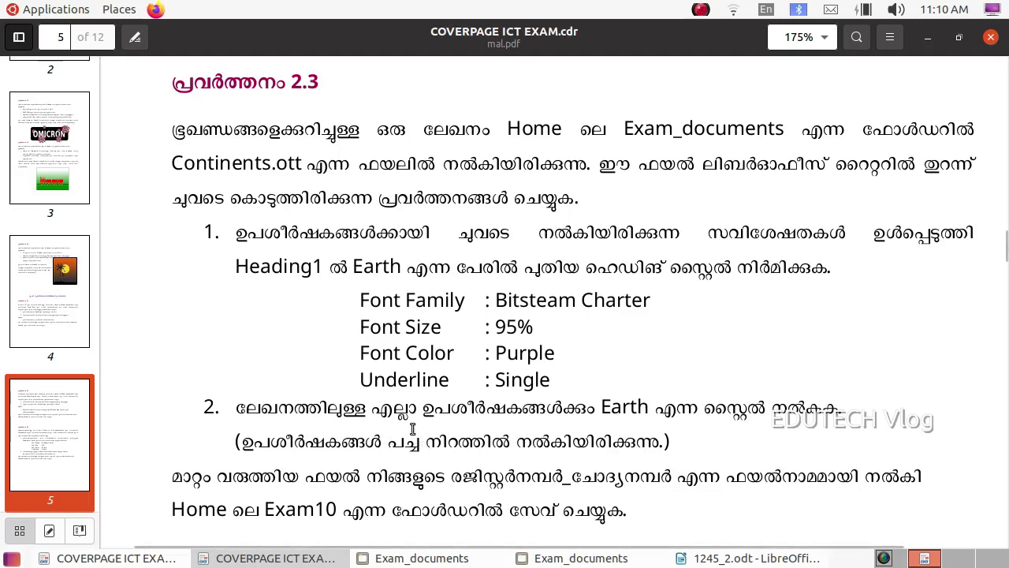
# Open Continents.ott from the Exam_documents folder in Home.
pyautogui.click(126, 8)
pyautogui.click(135, 39)
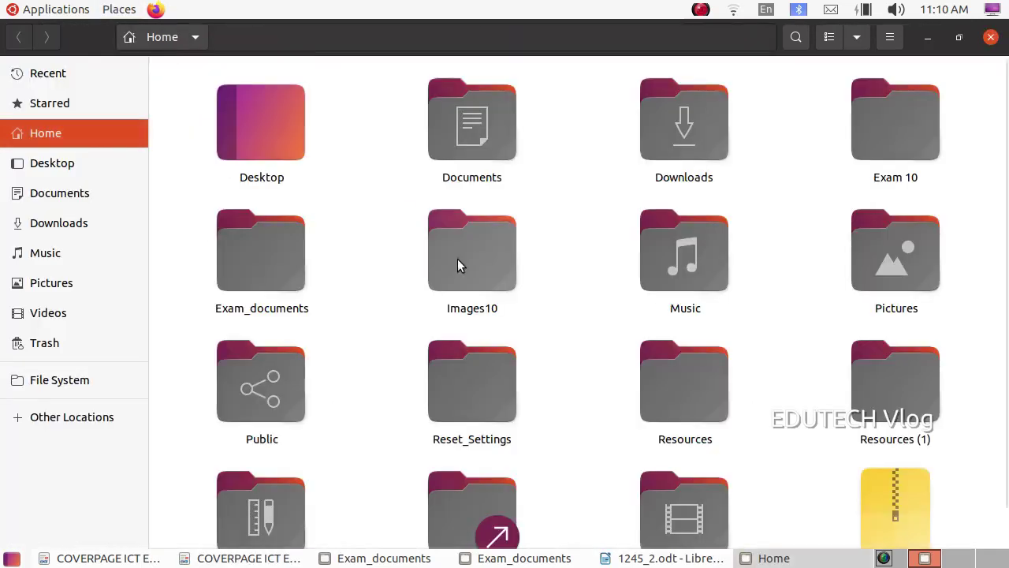
pyautogui.click(259, 259)
pyautogui.doubleClick(259, 256)
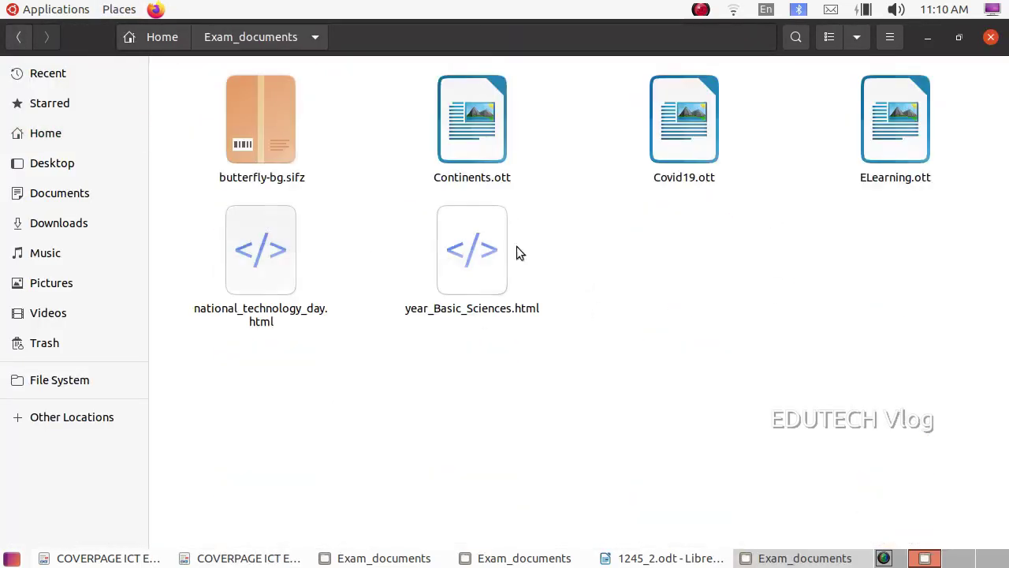
pyautogui.doubleClick(465, 135)
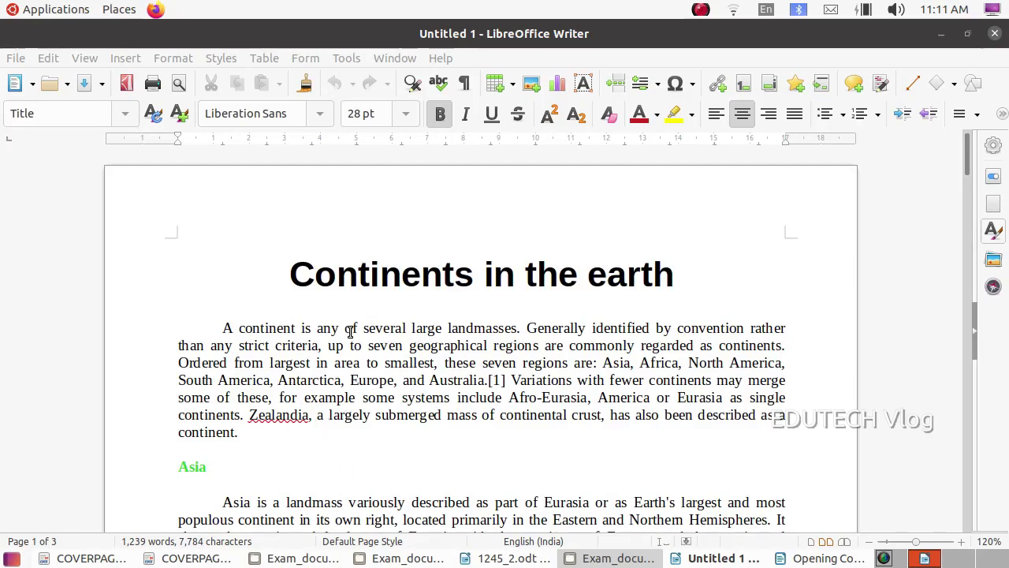
# Show the paragraph styles for the Continents document and recheck which parent style and name Activity 2.3 requires.
pyautogui.click(992, 231)
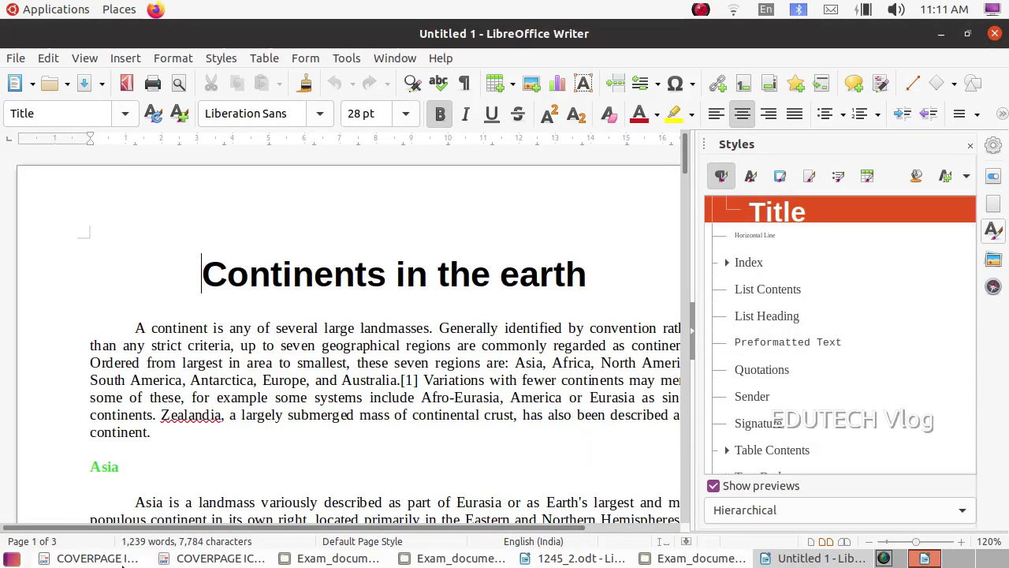
pyautogui.click(213, 558)
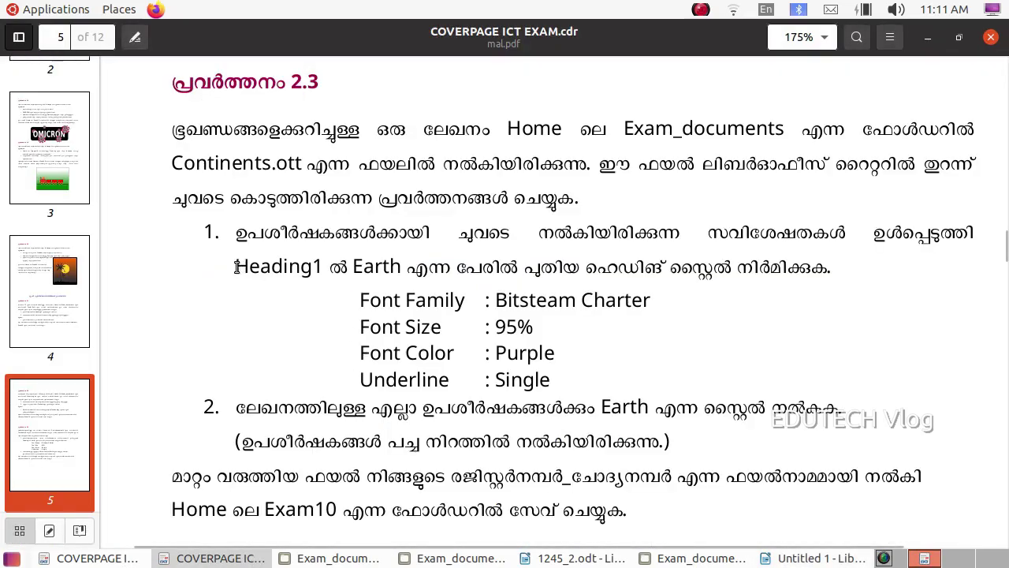
pyautogui.moveTo(237, 267); pyautogui.dragTo(402, 268)
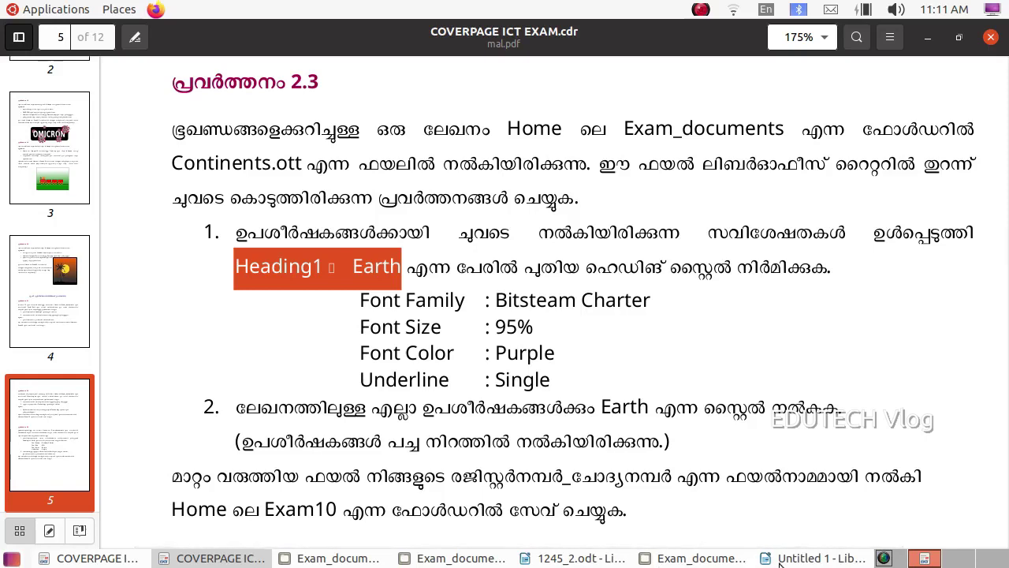
pyautogui.click(816, 557)
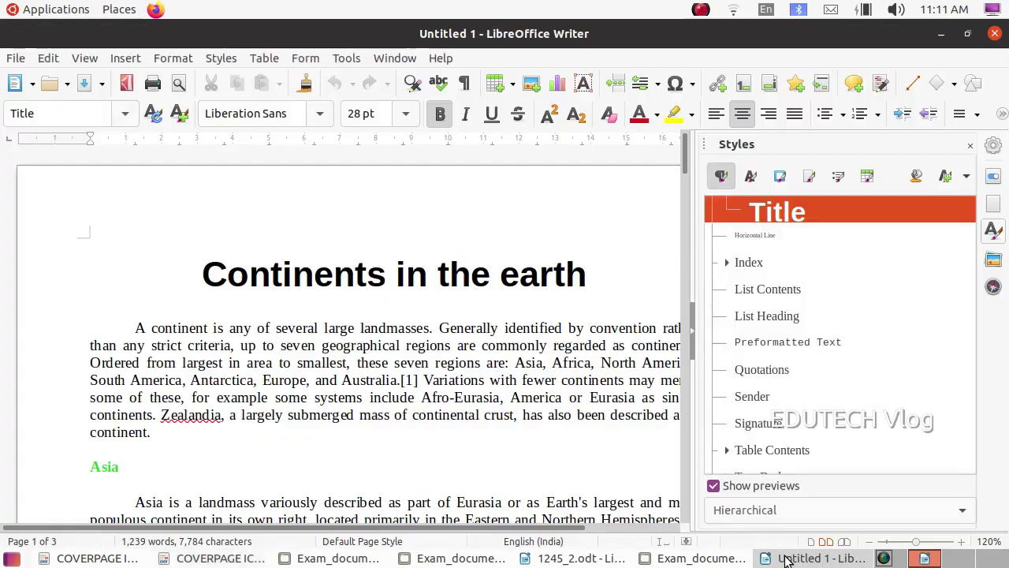
pyautogui.click(995, 233)
pyautogui.click(995, 233)
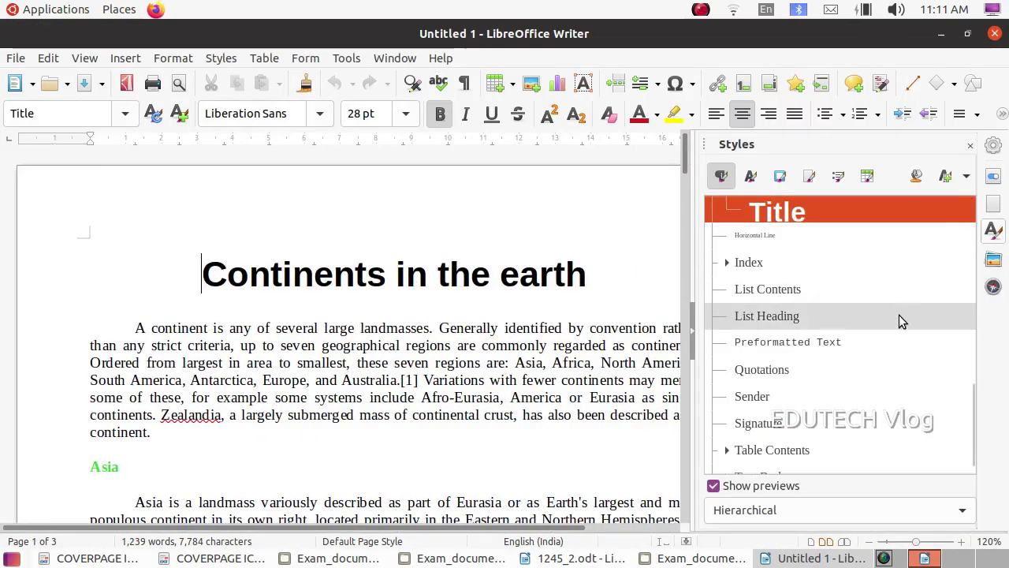
# Start a new paragraph style based on Heading 1 in the Continents document.
pyautogui.scroll(-1, 848, 381)
pyautogui.scroll(4, 851, 374)
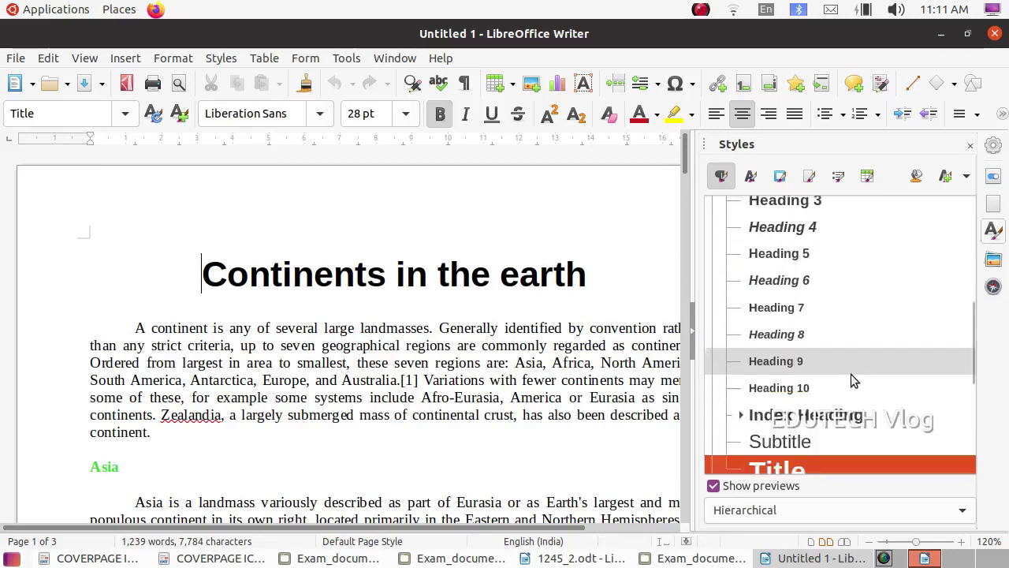
pyautogui.scroll(2, 850, 374)
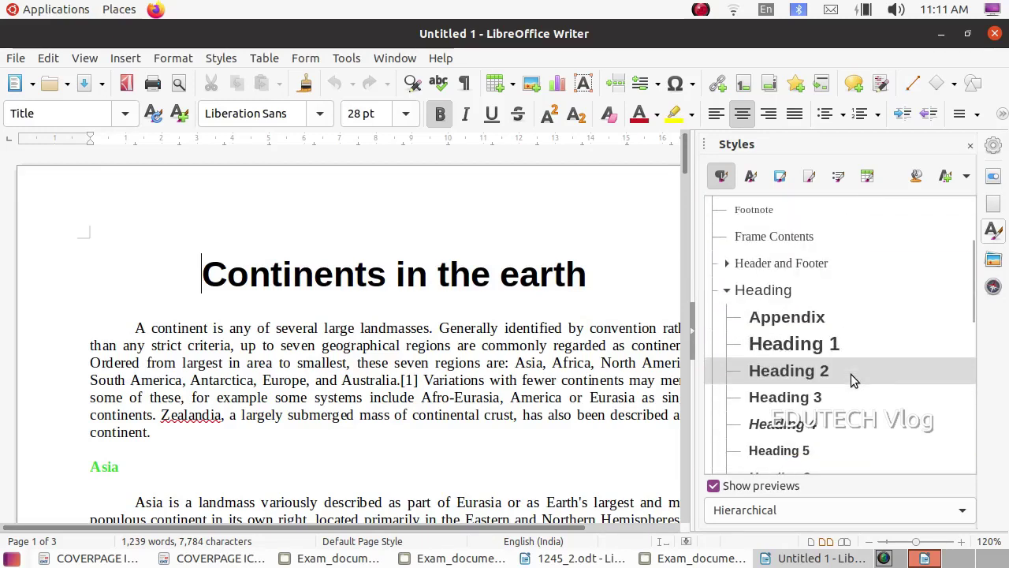
pyautogui.click(788, 348)
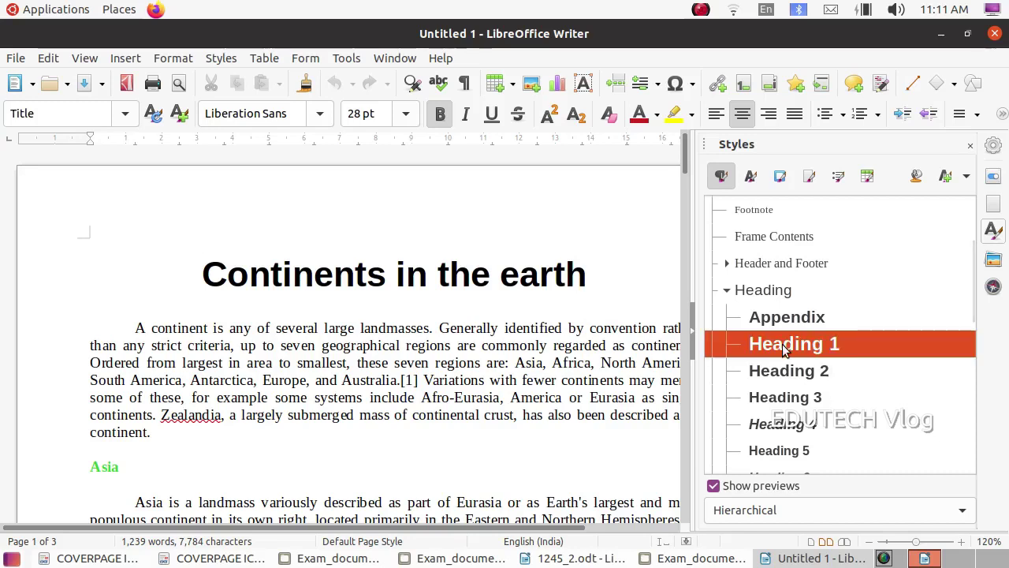
pyautogui.rightClick(787, 348)
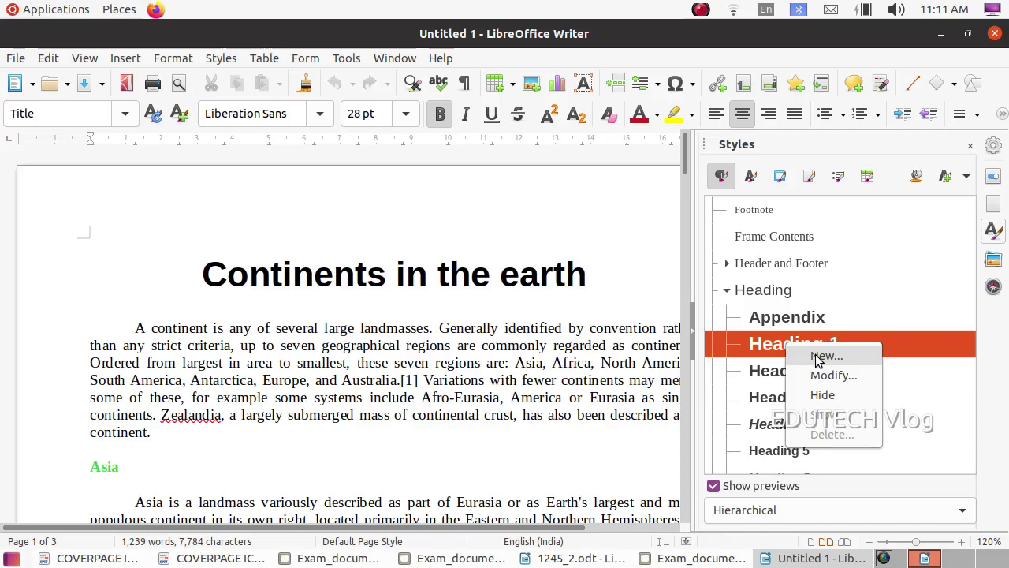
pyautogui.click(817, 357)
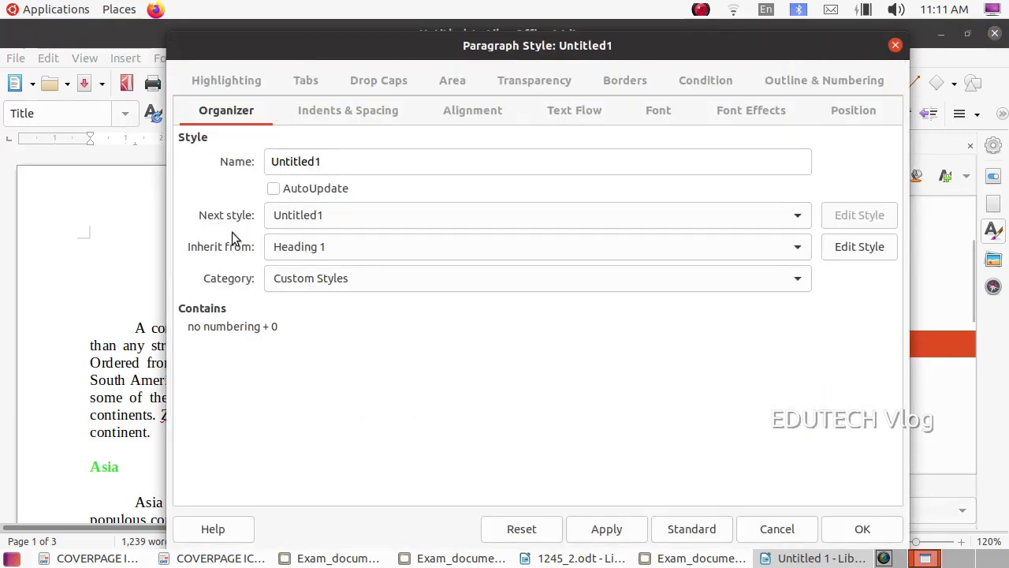
# Recheck the required style name in the Malayalam question paper and name the new paragraph style Earth.
pyautogui.click(324, 160)
pyautogui.click(236, 557)
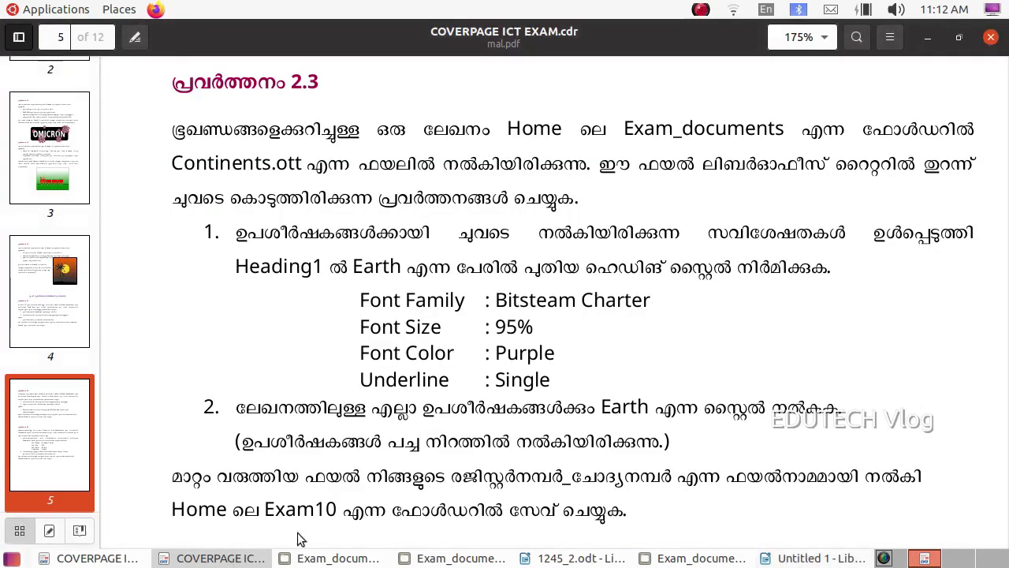
pyautogui.click(828, 557)
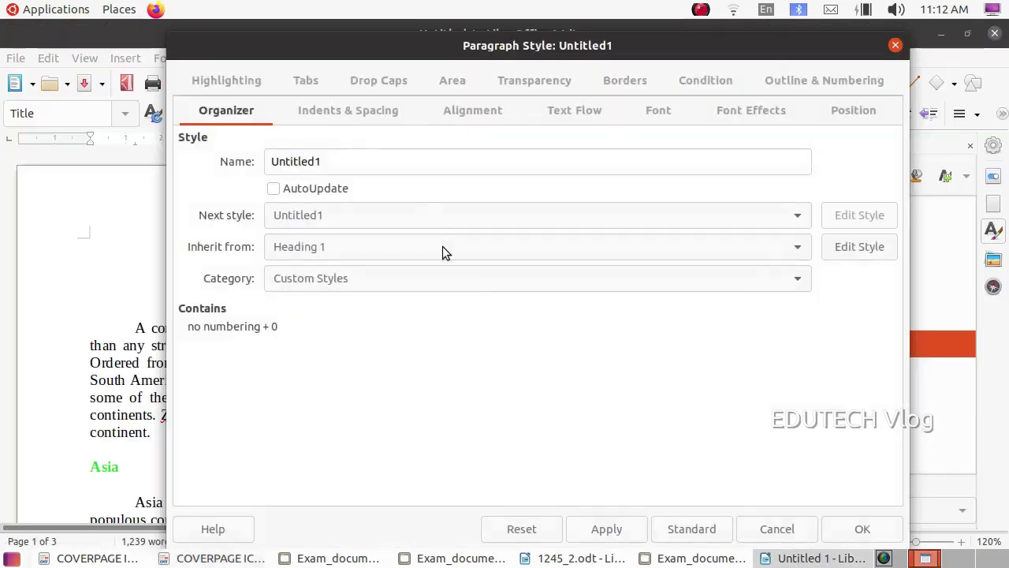
pyautogui.click(364, 164)
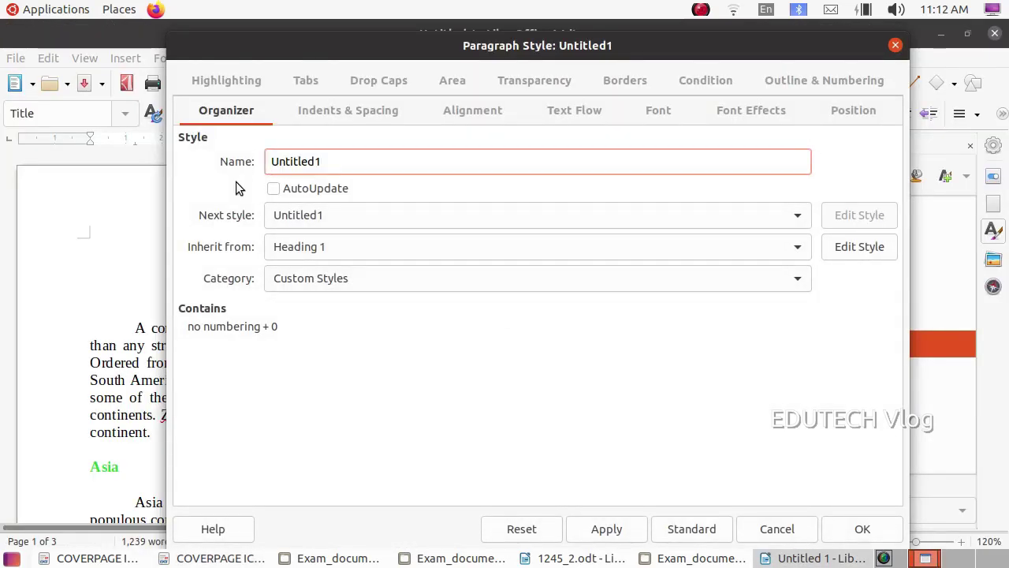
pyautogui.hotkey('ctrl', 'a')
pyautogui.write('Earth')
# Check the font attributes in the question paper and set the Earth style's Western font family to Bitstream Charter.
pyautogui.click(228, 557)
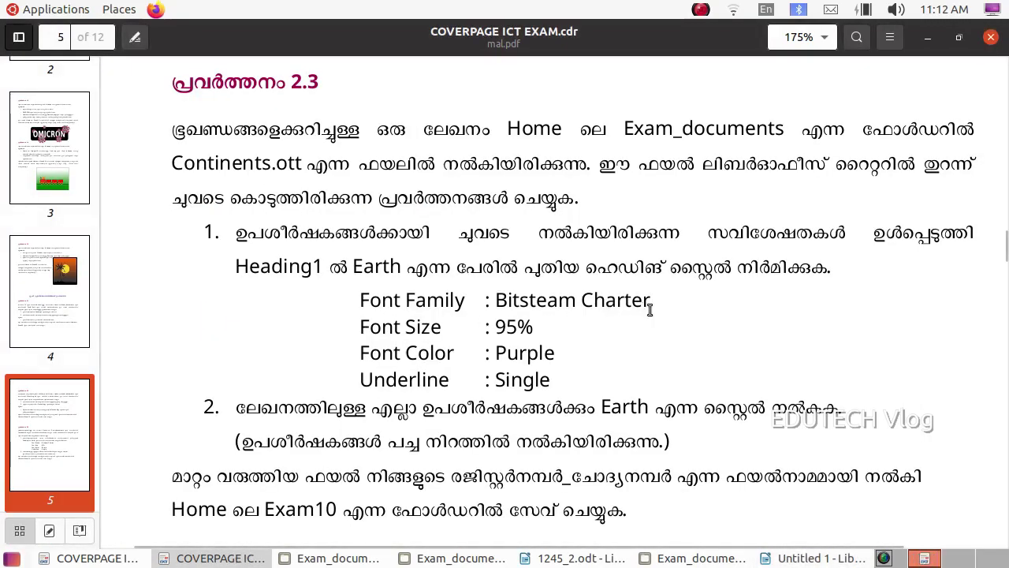
pyautogui.click(822, 558)
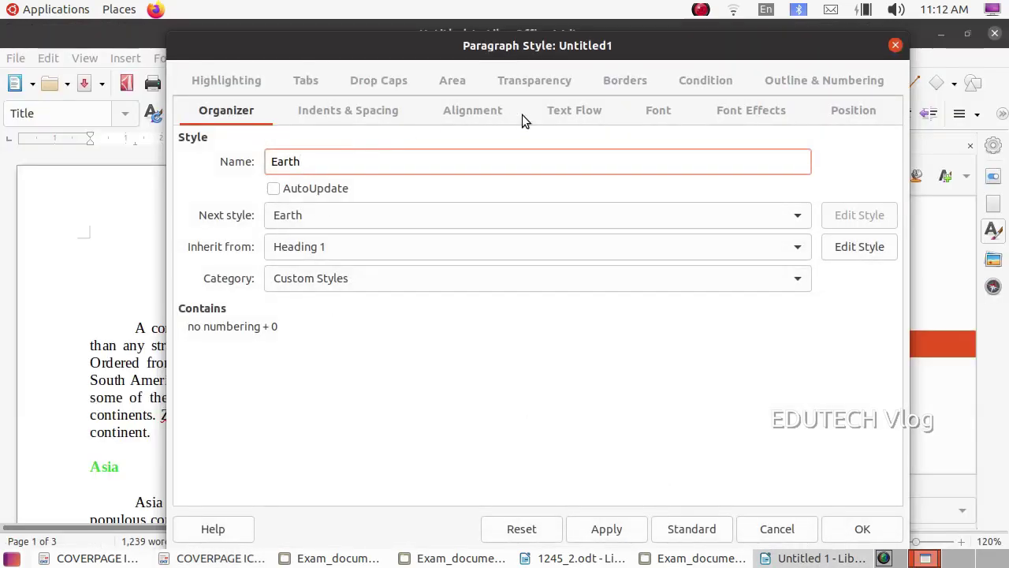
pyautogui.click(656, 113)
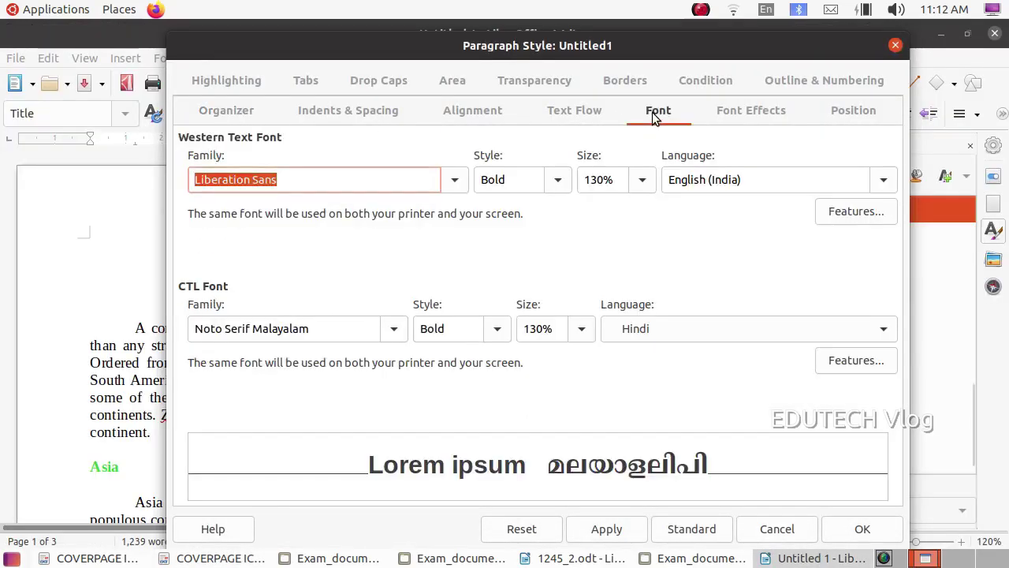
pyautogui.click(454, 181)
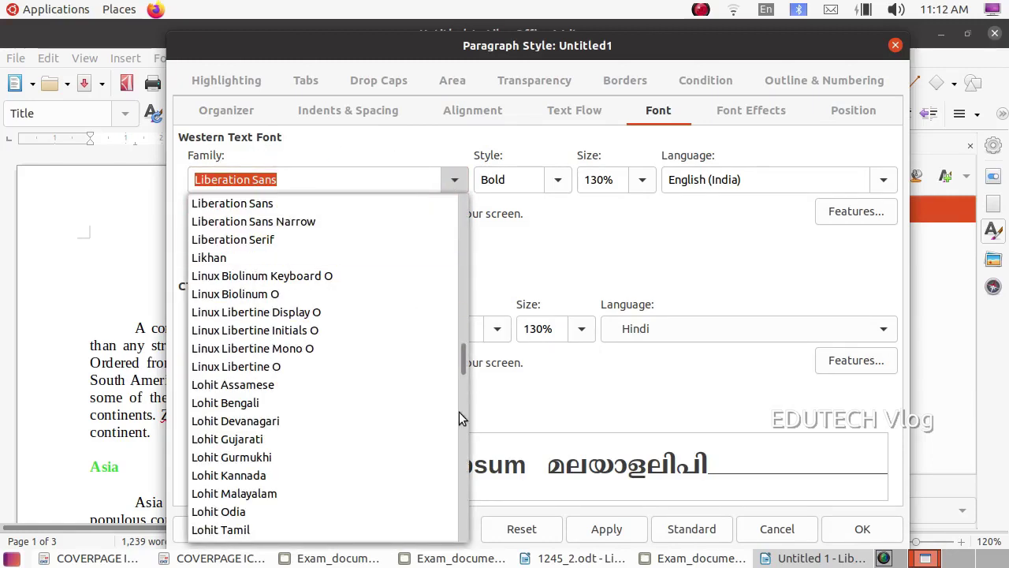
pyautogui.moveTo(462, 365); pyautogui.dragTo(434, 230)
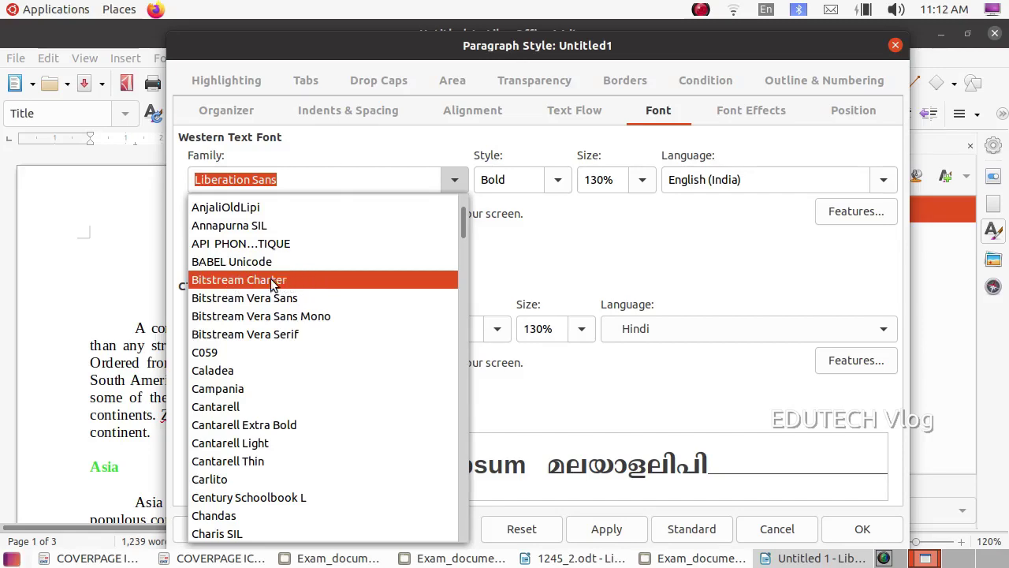
pyautogui.click(218, 283)
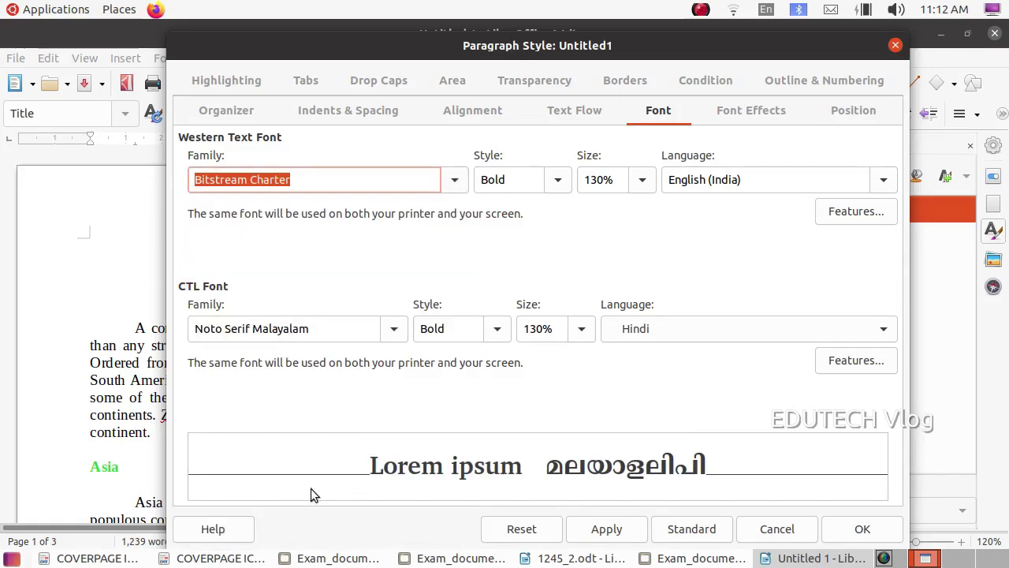
# Confirm the required size in the question paper and set the Earth style's Western font size to 95%.
pyautogui.click(225, 558)
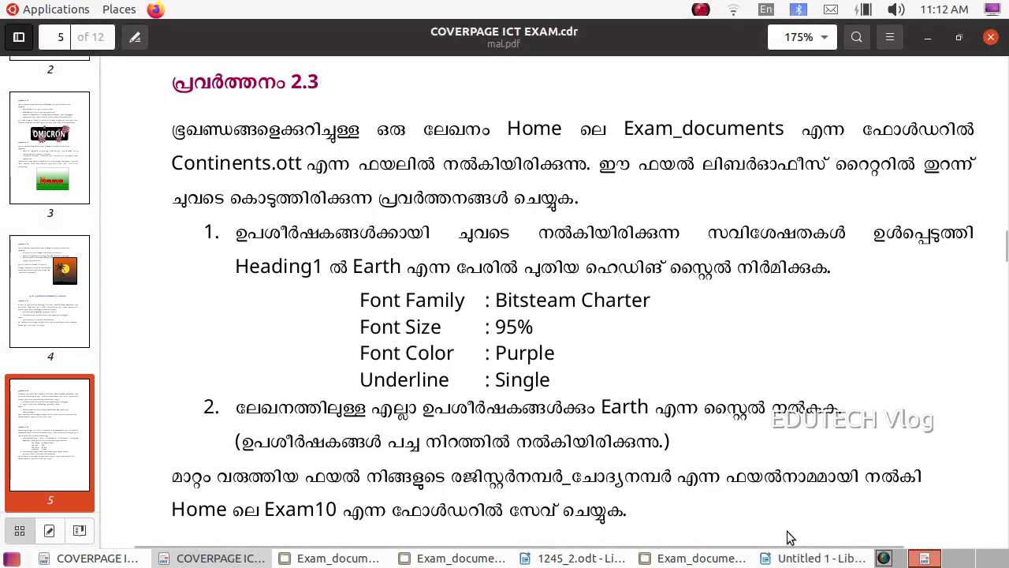
pyautogui.click(788, 556)
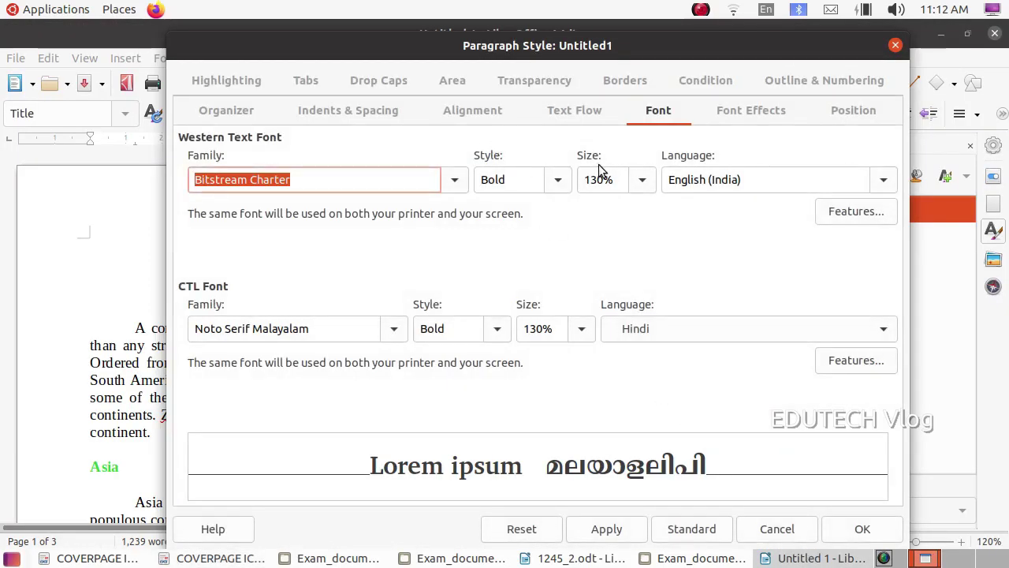
pyautogui.click(642, 180)
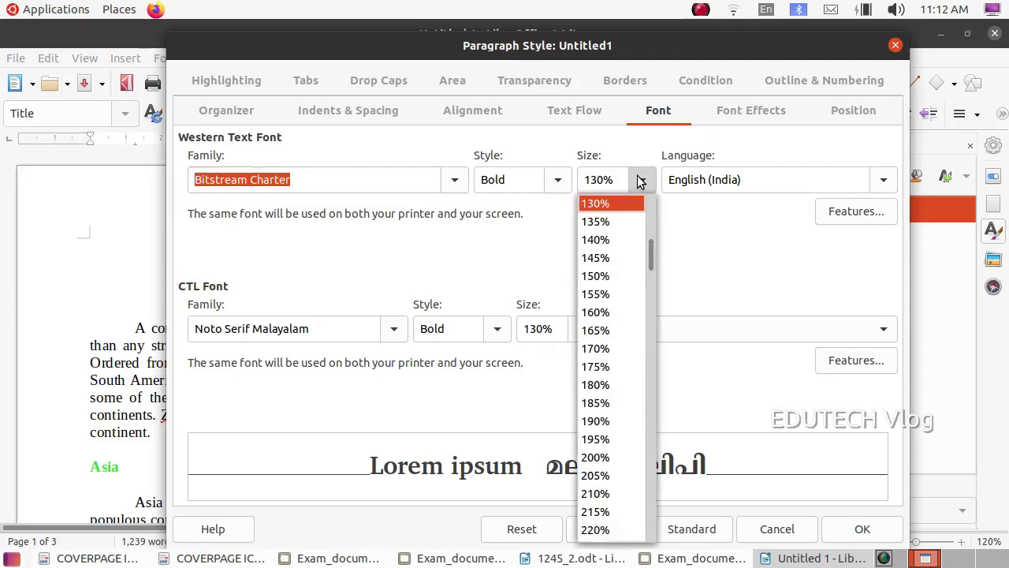
pyautogui.scroll(5, 642, 237)
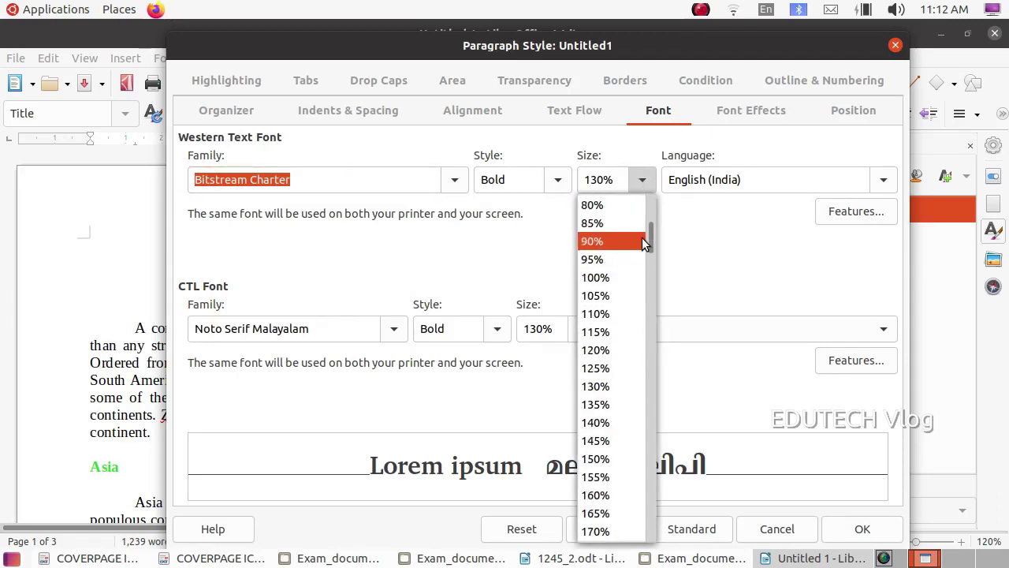
pyautogui.click(619, 258)
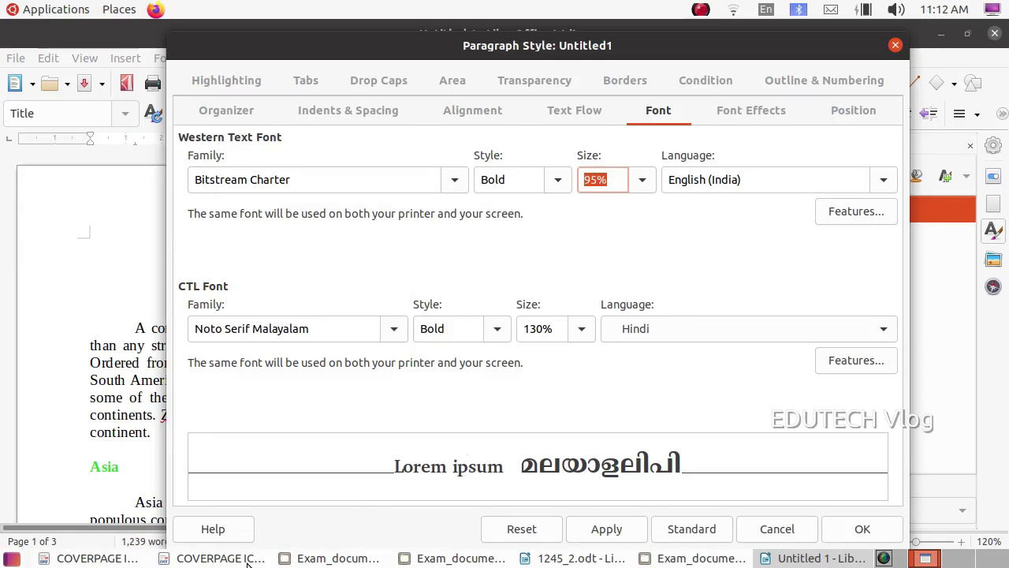
# Check the required colour in the question paper and set the Earth style's font color to standard Purple.
pyautogui.click(165, 558)
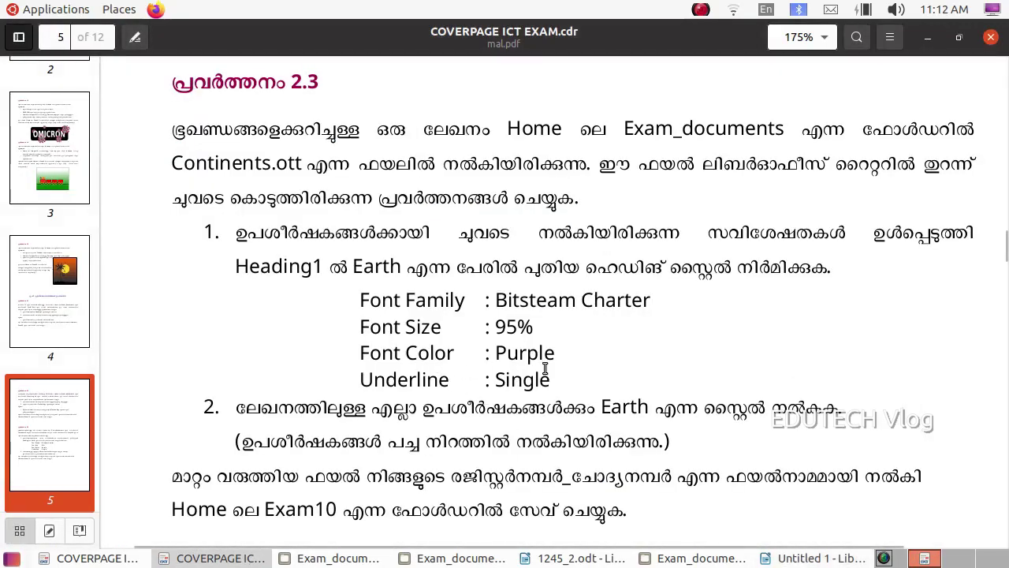
pyautogui.click(819, 559)
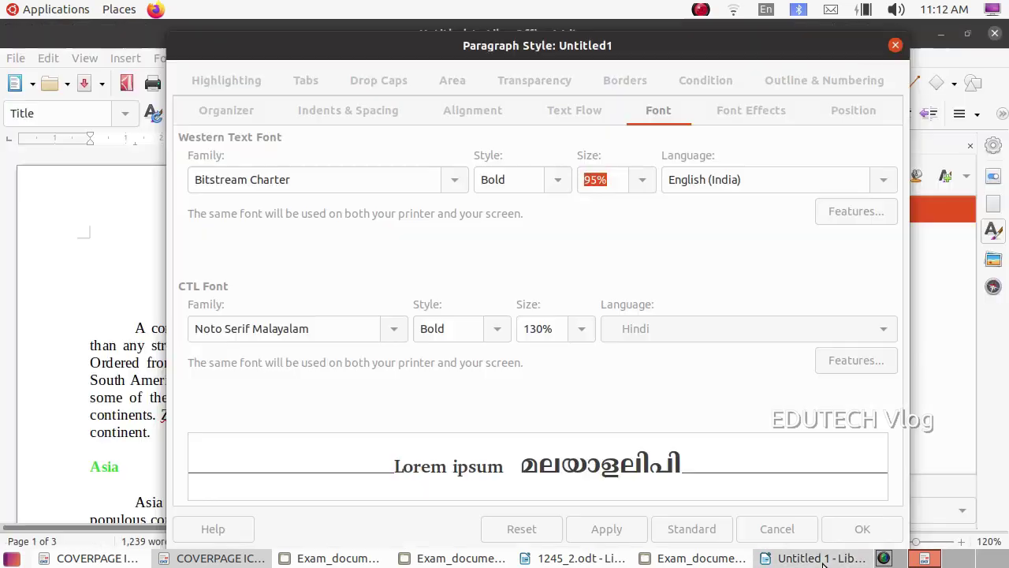
pyautogui.click(749, 112)
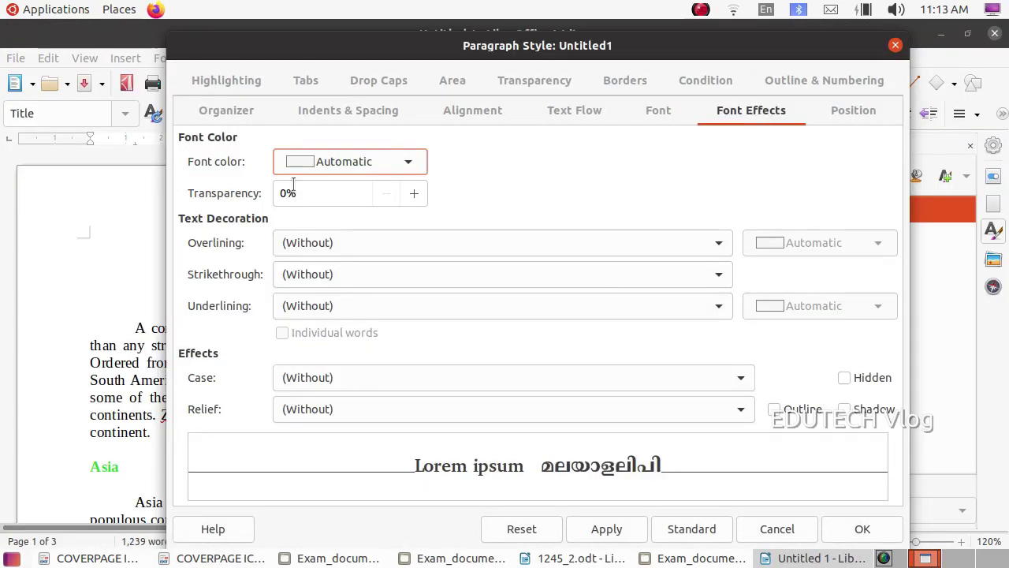
pyautogui.click(351, 162)
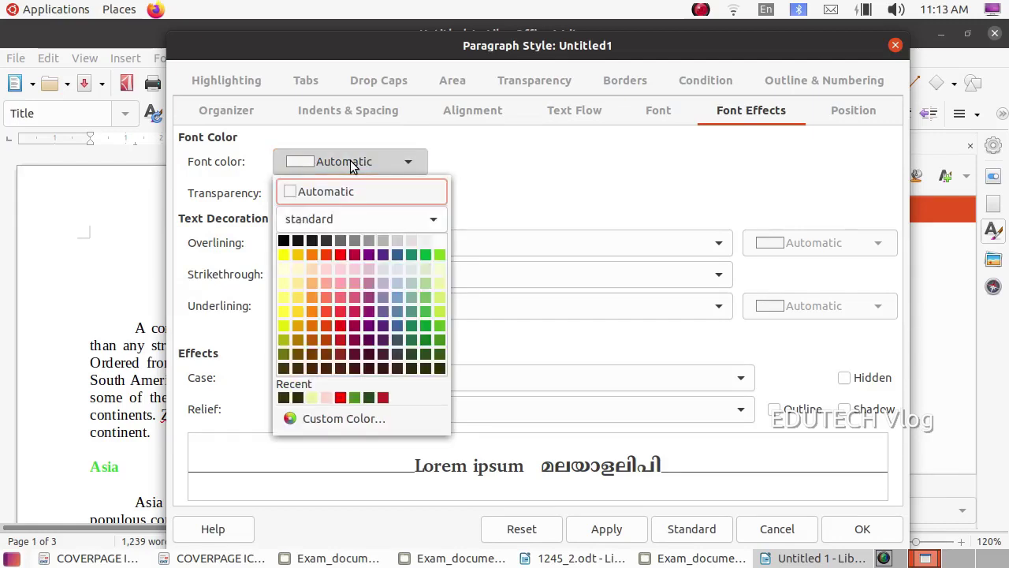
pyautogui.click(368, 255)
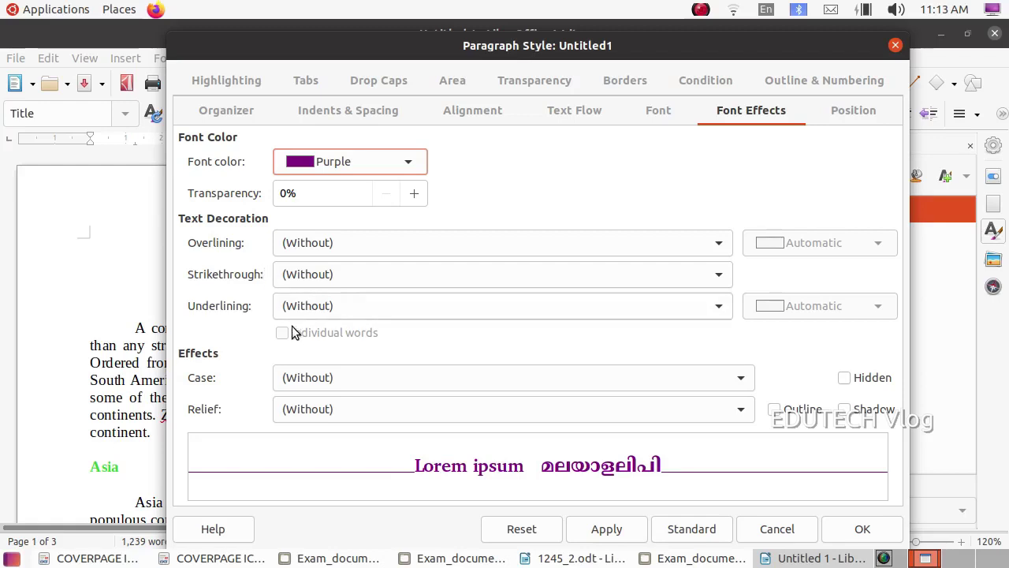
# Set the Earth style's underlining to Single and save the new style.
pyautogui.click(608, 305)
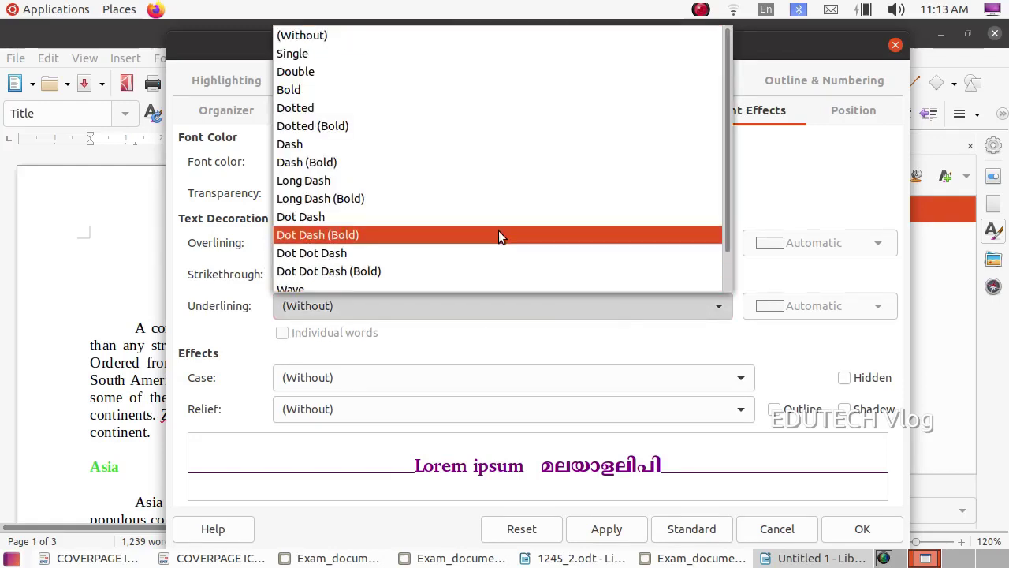
pyautogui.click(386, 60)
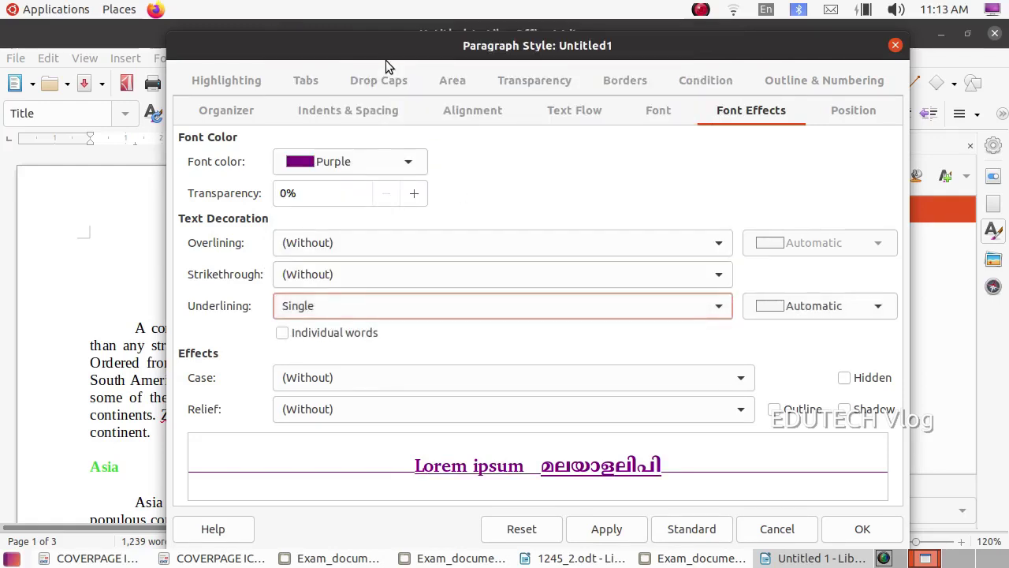
pyautogui.click(607, 533)
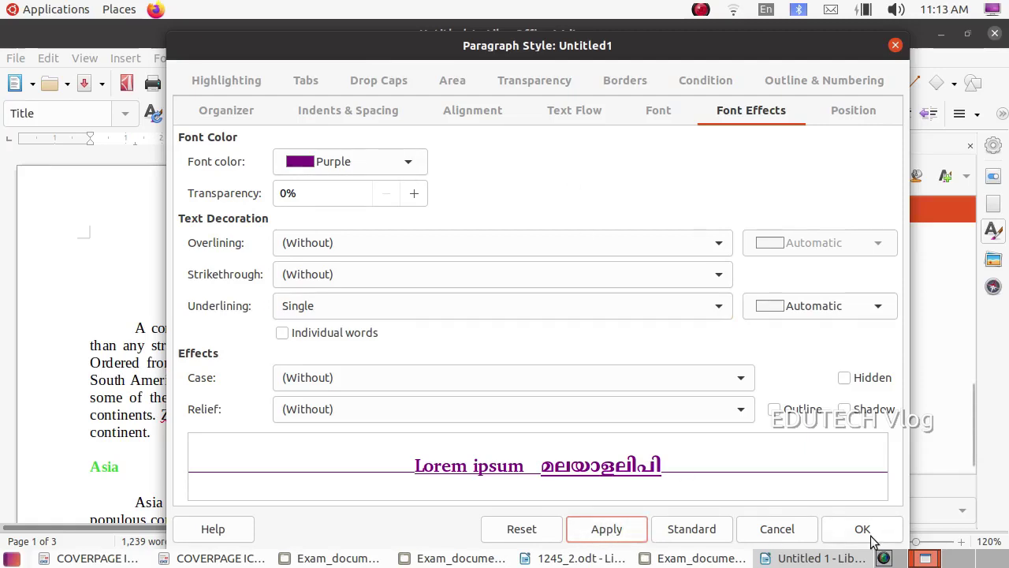
pyautogui.click(863, 531)
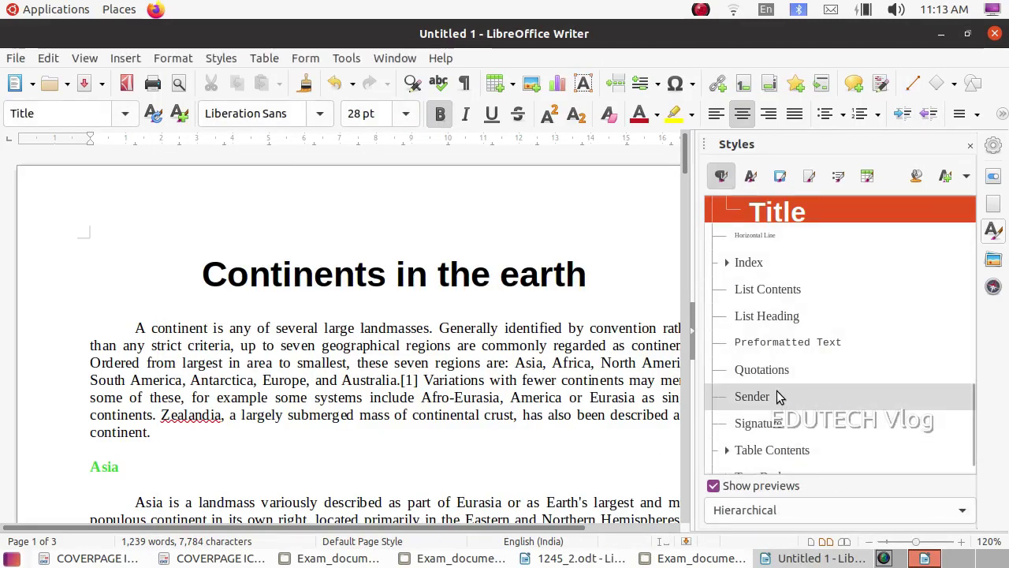
# Find the Earth style under Heading 1 and apply it to the green Asia subheading.
pyautogui.scroll(1, 781, 397)
pyautogui.scroll(4, 781, 397)
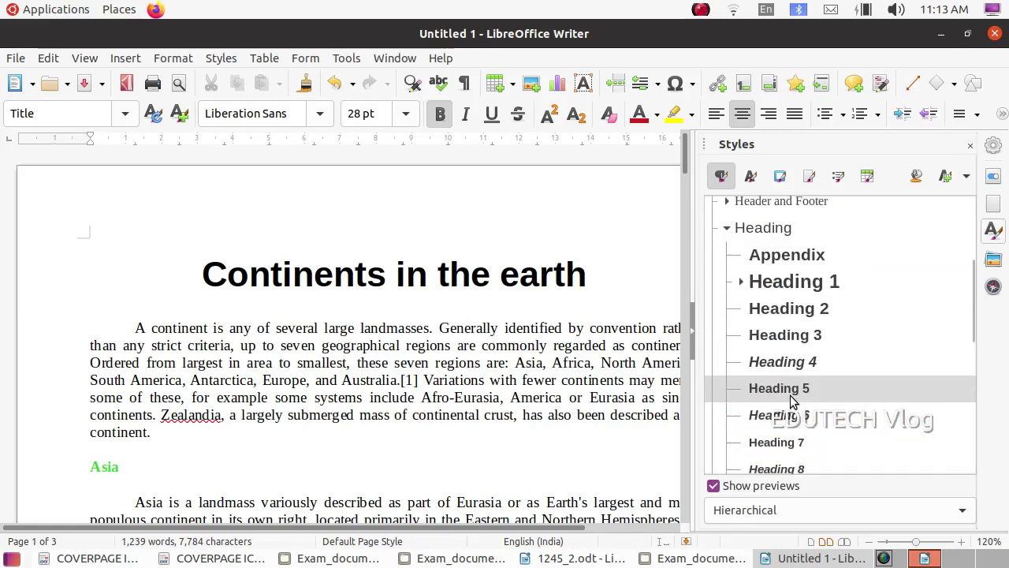
pyautogui.click(742, 283)
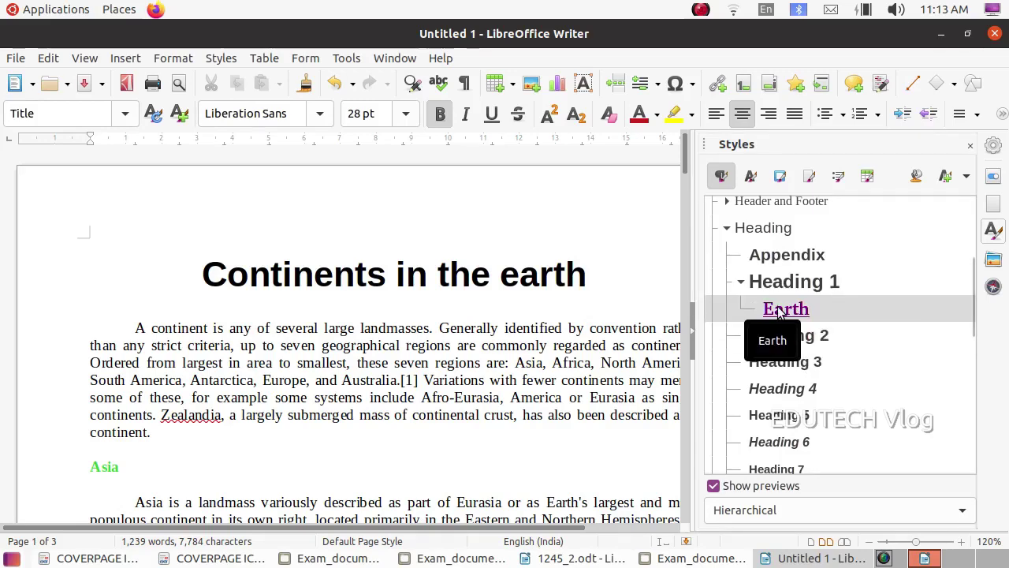
pyautogui.scroll(-3, 531, 366)
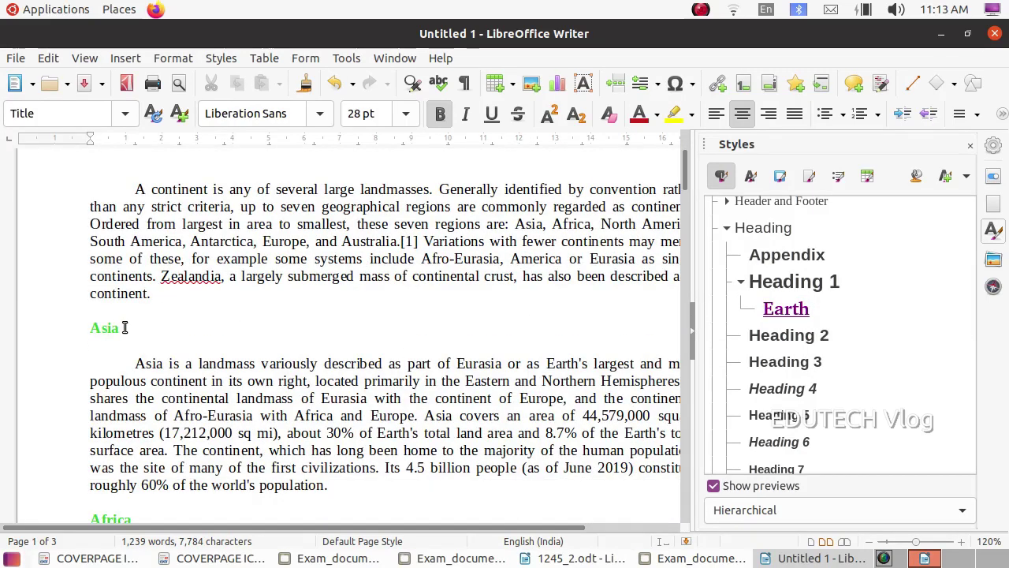
pyautogui.moveTo(124, 328); pyautogui.dragTo(87, 329)
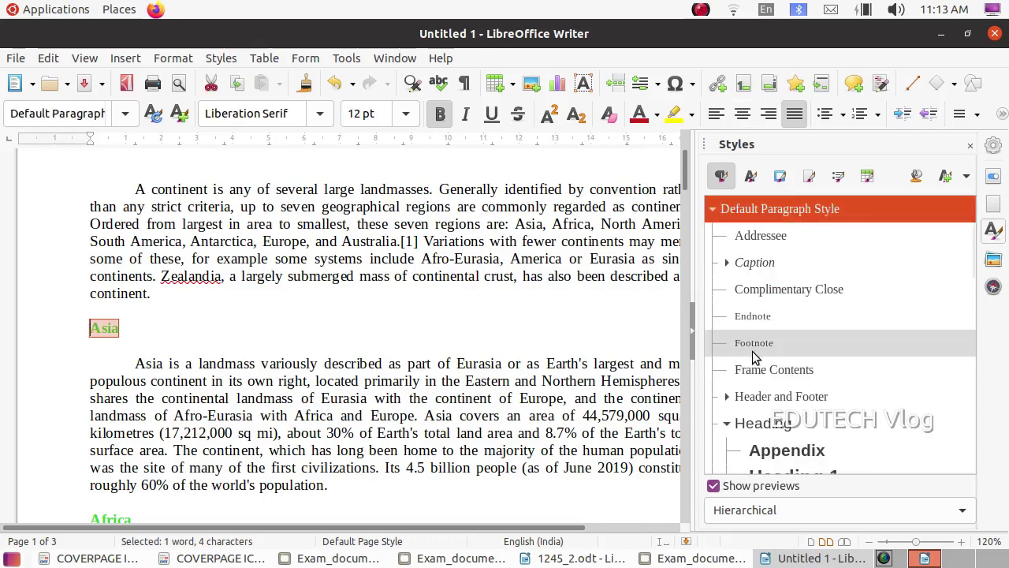
pyautogui.scroll(-3, 770, 326)
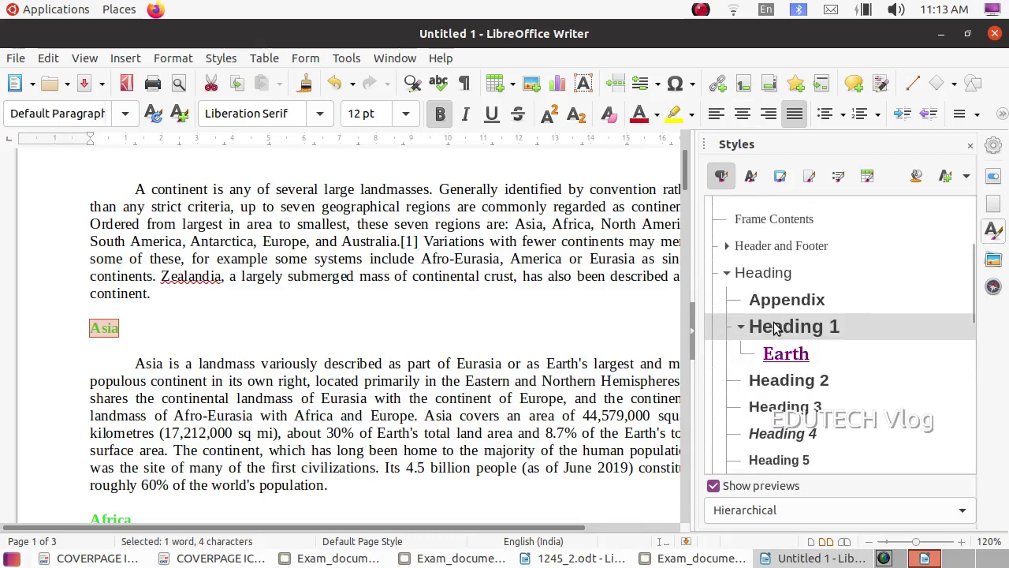
pyautogui.doubleClick(783, 351)
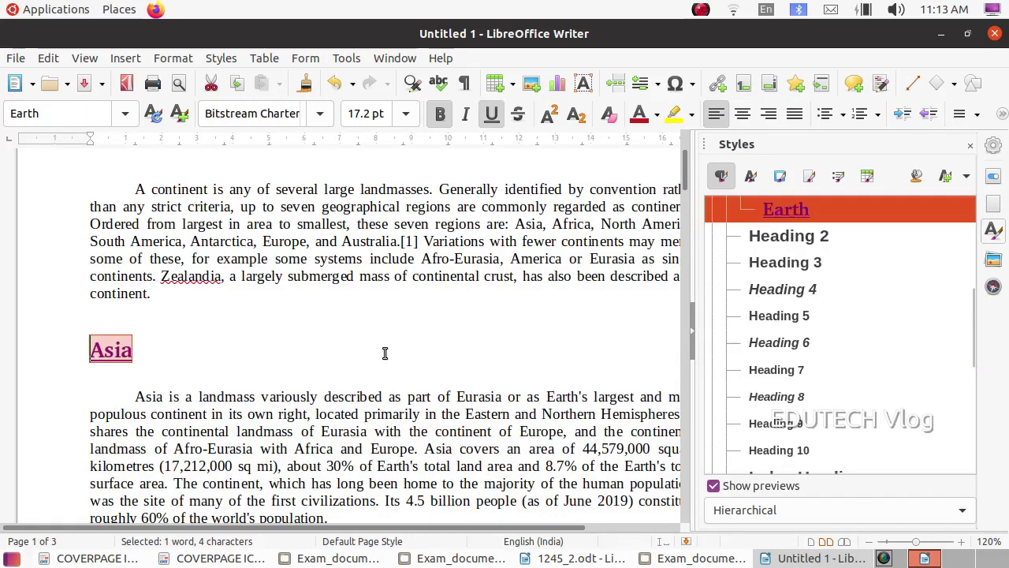
# Select the remaining green subheadings together, from Africa and North America through Europe and Australia, and apply the Earth style to them.
pyautogui.scroll(-5, 385, 353)
pyautogui.moveTo(134, 364); pyautogui.dragTo(89, 363)
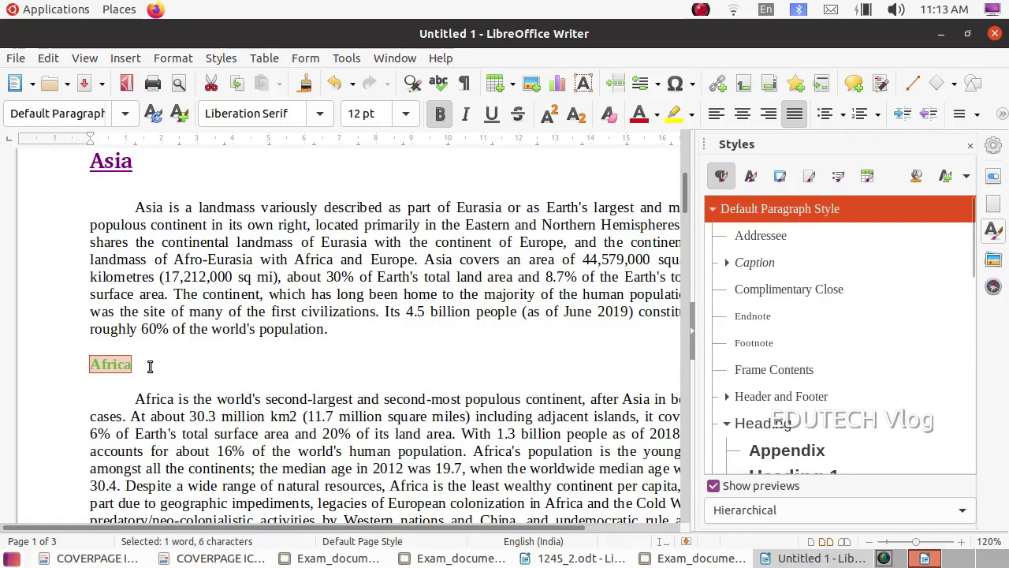
pyautogui.scroll(-6, 149, 362)
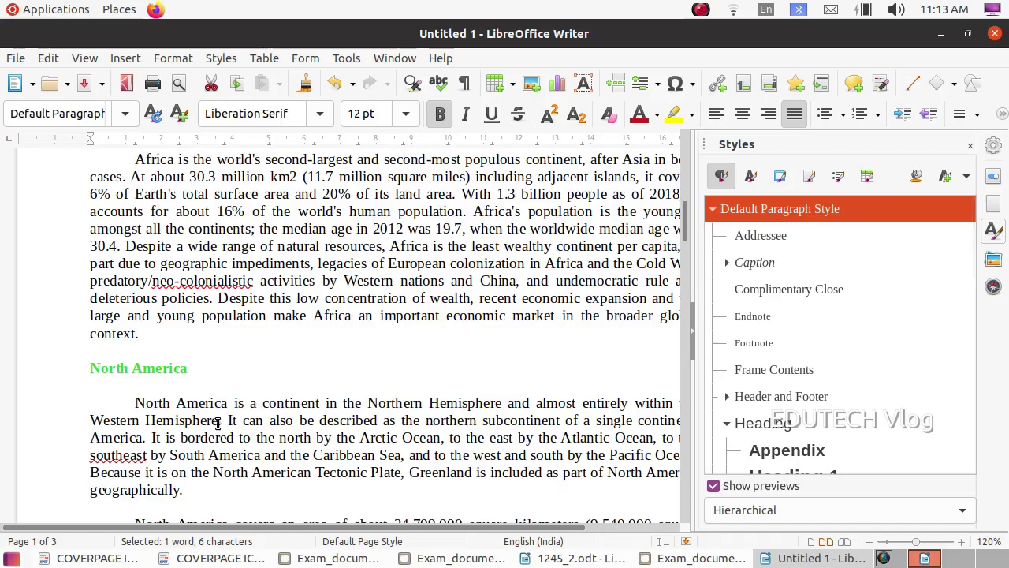
pyautogui.moveTo(189, 368); pyautogui.dragTo(93, 361)
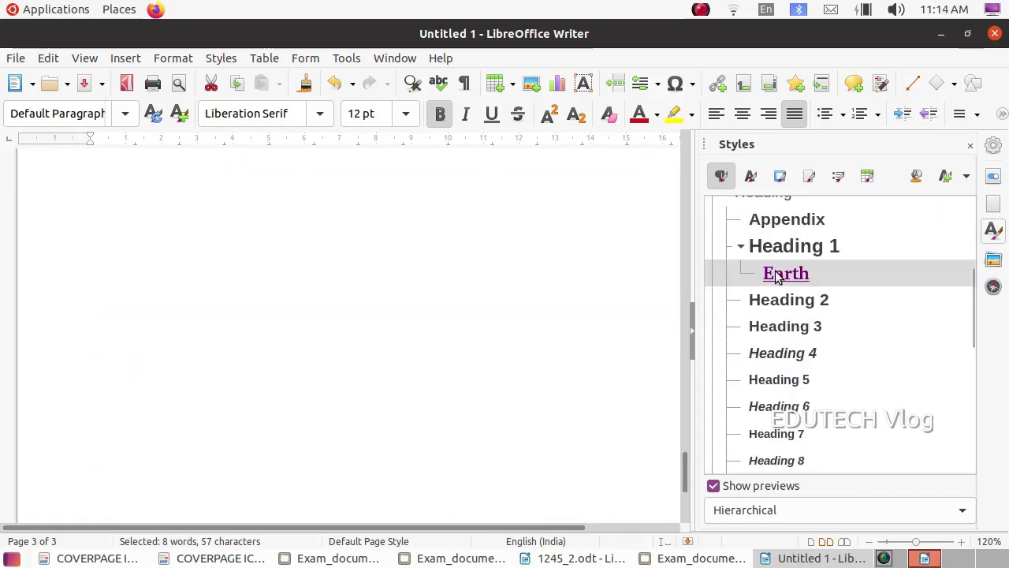
pyautogui.doubleClick(769, 273)
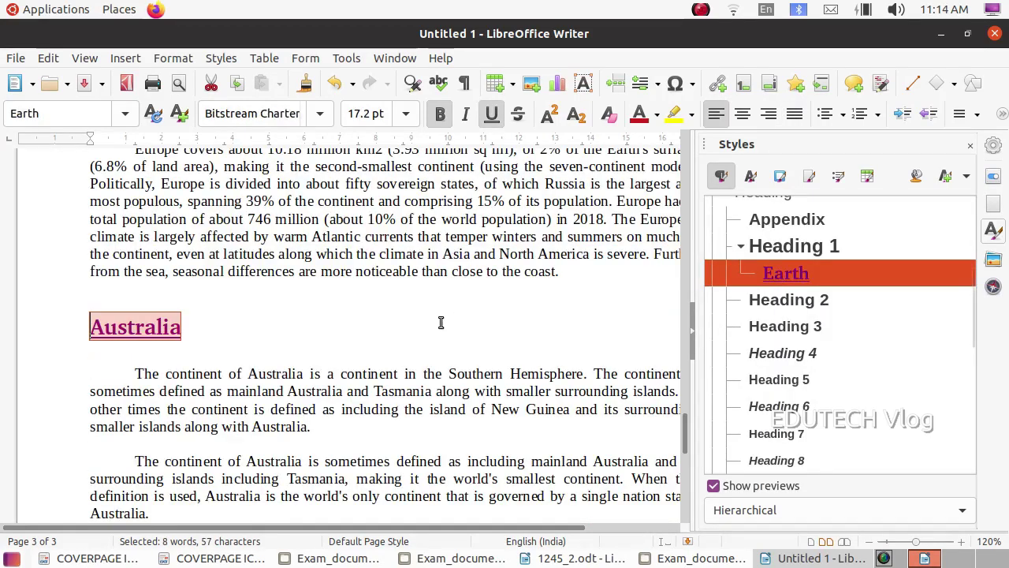
pyautogui.scroll(2, 441, 322)
pyautogui.click(440, 325)
pyautogui.scroll(4, 309, 350)
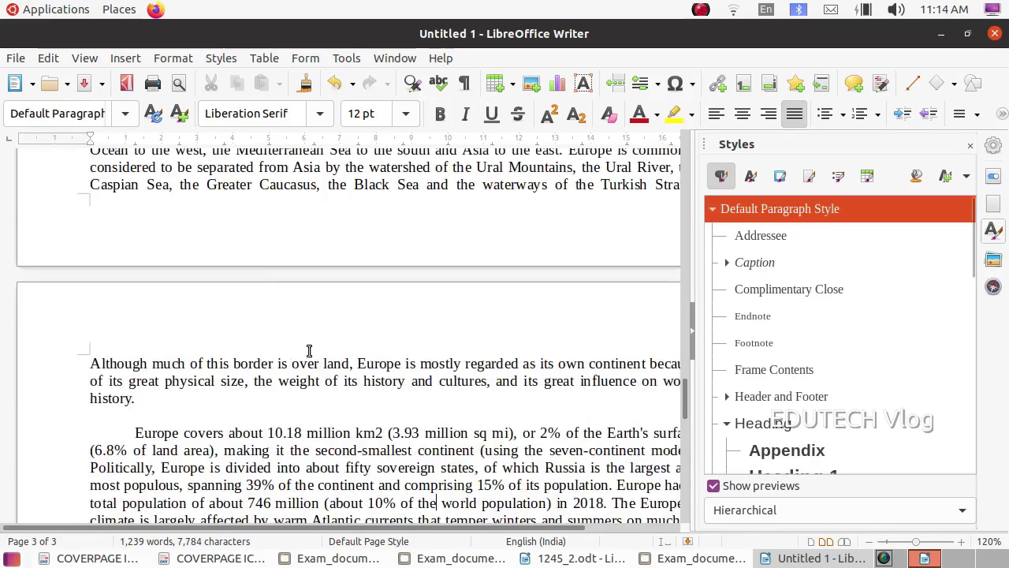
pyautogui.scroll(4, 262, 267)
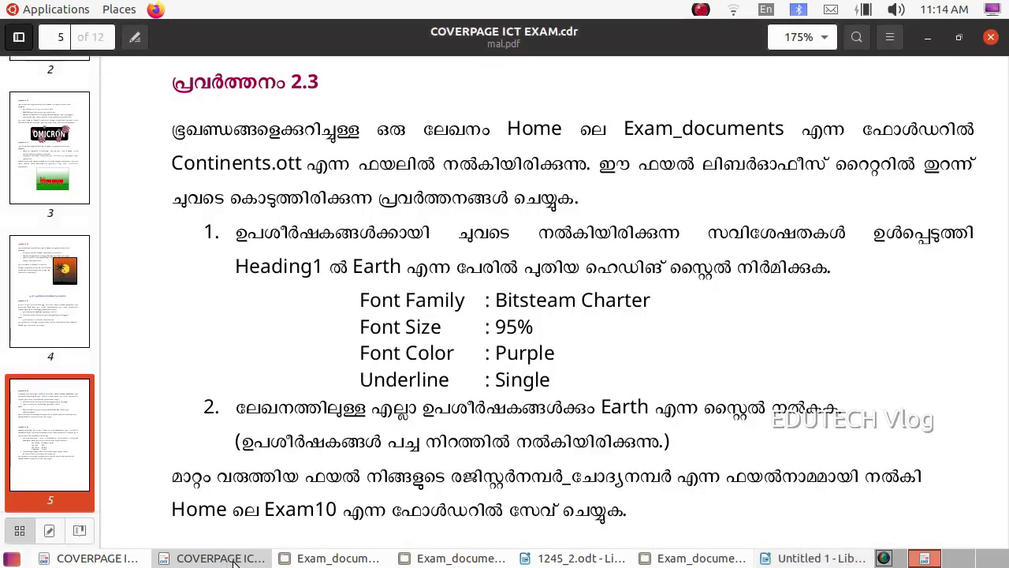
# Check the saving instructions for Activity 2.3 in the question paper, then return to the document and close the Styles sidebar.
pyautogui.click(227, 558)
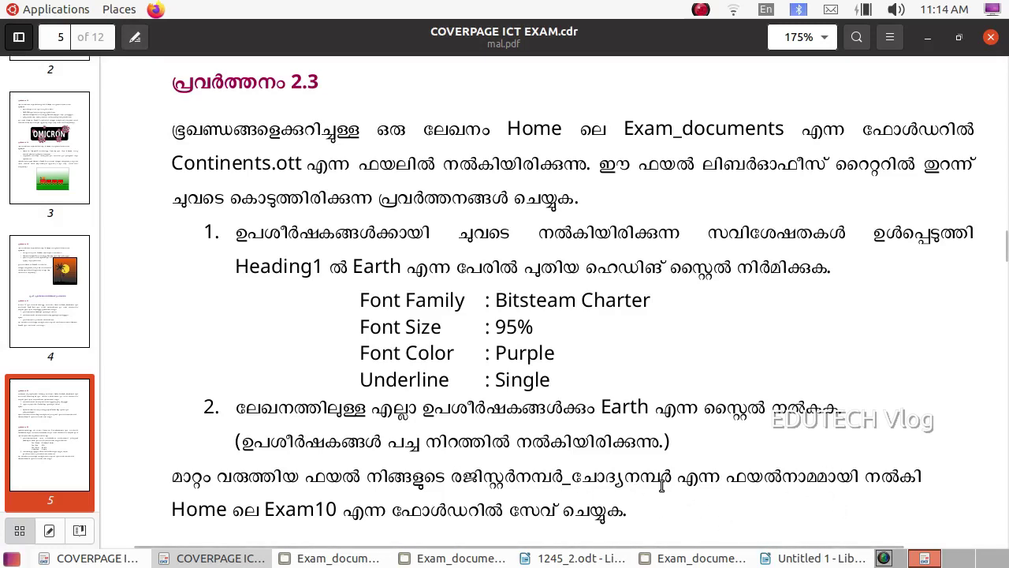
pyautogui.click(790, 563)
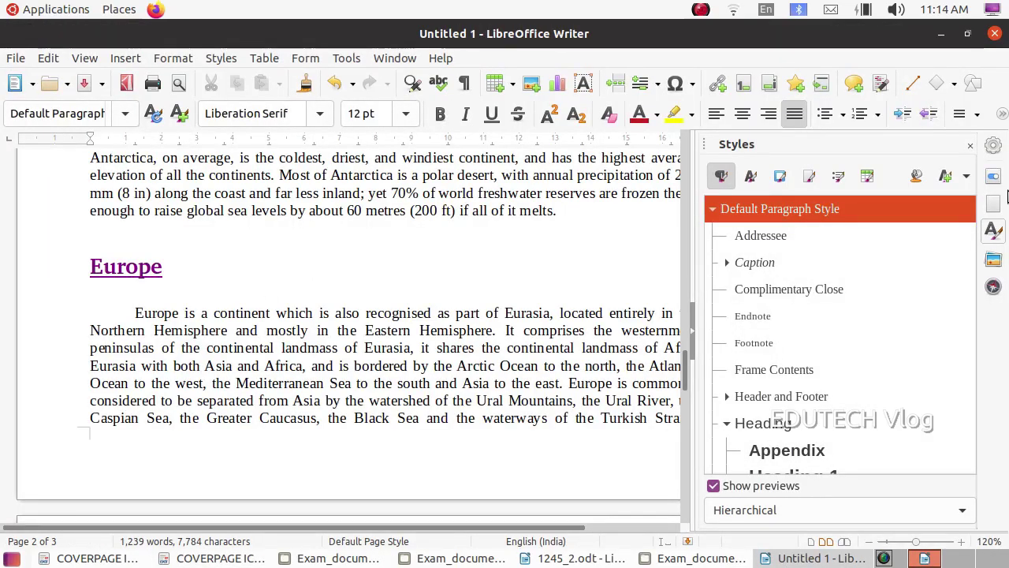
pyautogui.click(970, 145)
# Save the document under the name 3456_2 in the Exam 10 folder inside Home.
pyautogui.click(15, 59)
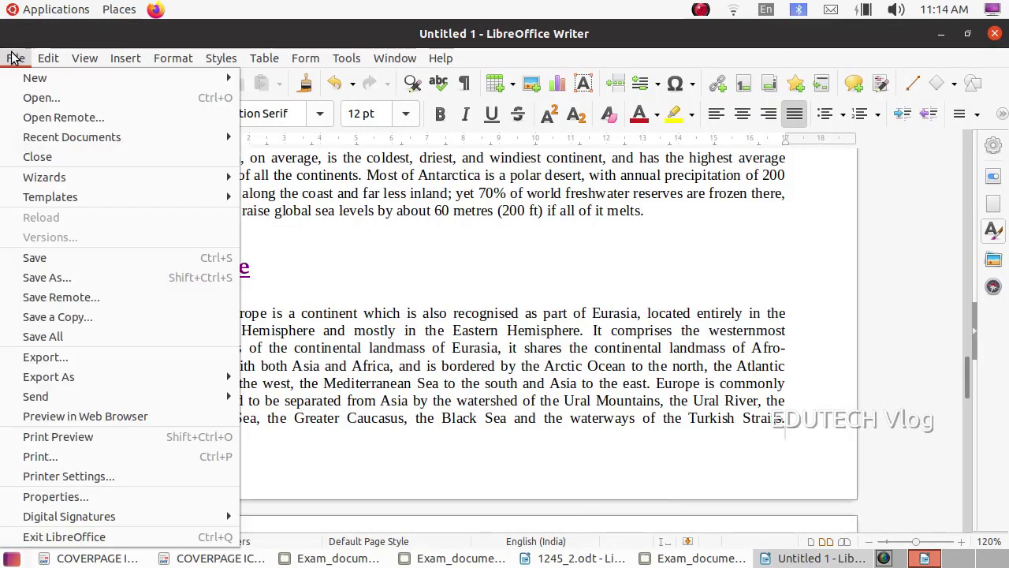
pyautogui.click(43, 276)
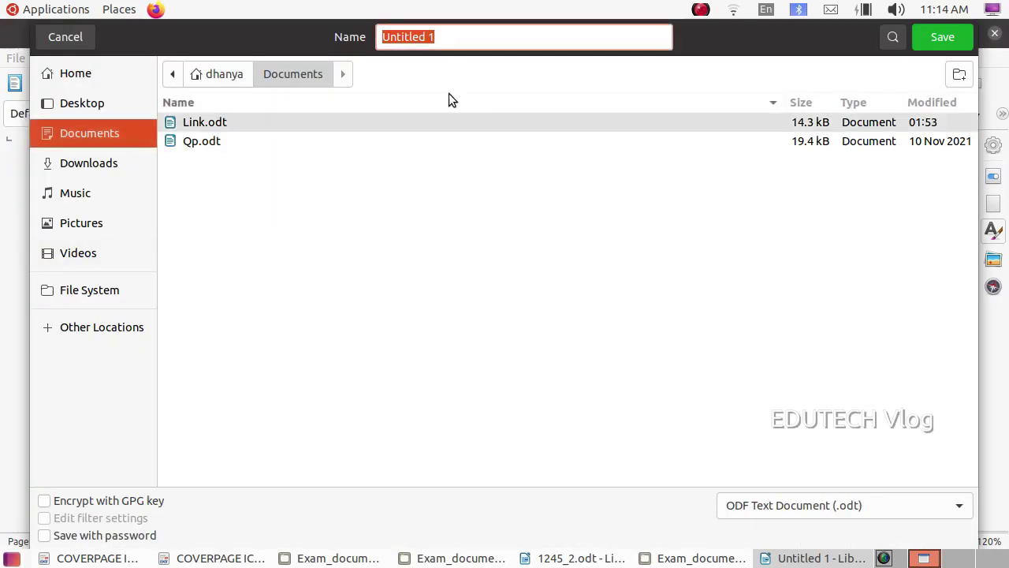
pyautogui.click(78, 81)
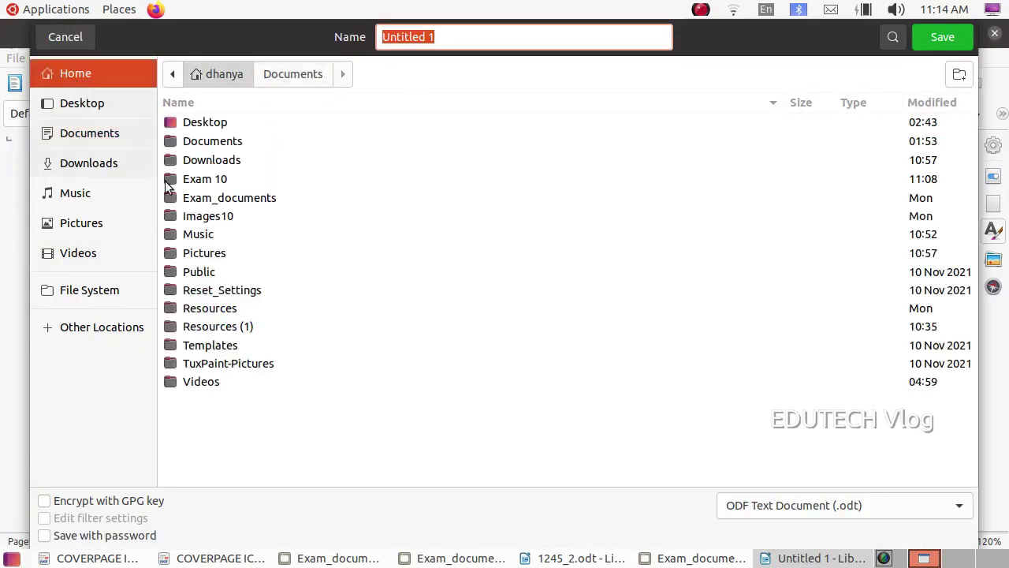
pyautogui.doubleClick(203, 181)
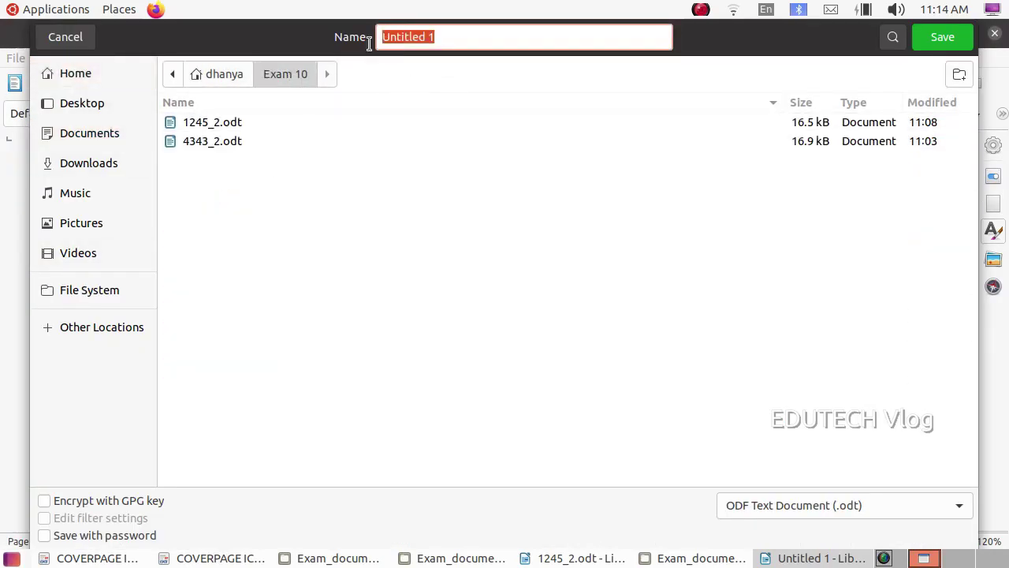
pyautogui.write('3456')
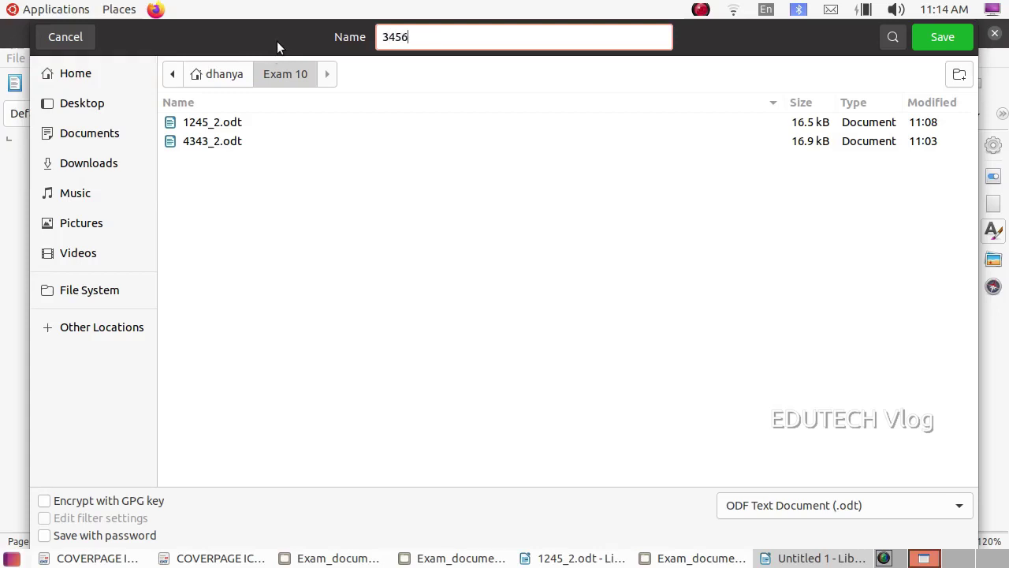
pyautogui.write('_3')
pyautogui.press('BackSpace')
pyautogui.write('2')
pyautogui.click(942, 37)
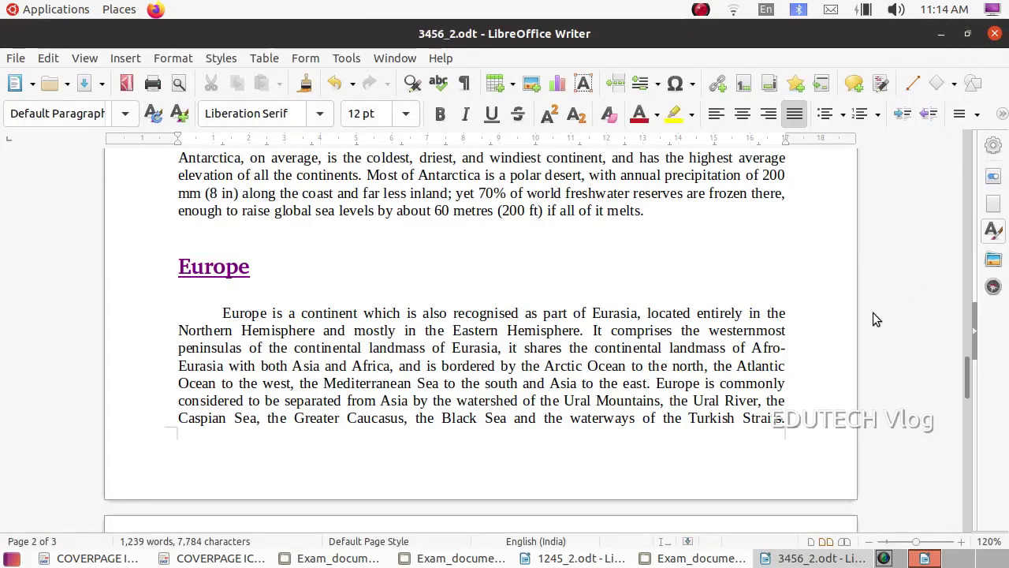